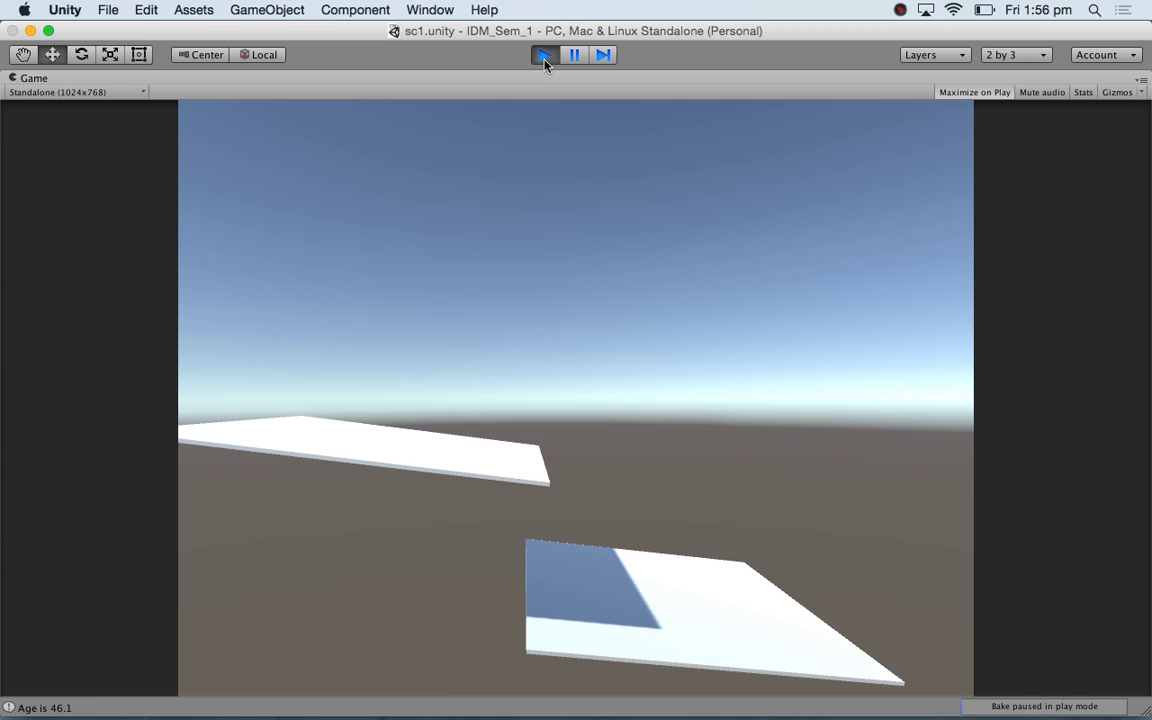
# - Stop the running game, open scene sc2, and run it briefly in play mode
pyautogui.click(545, 56)
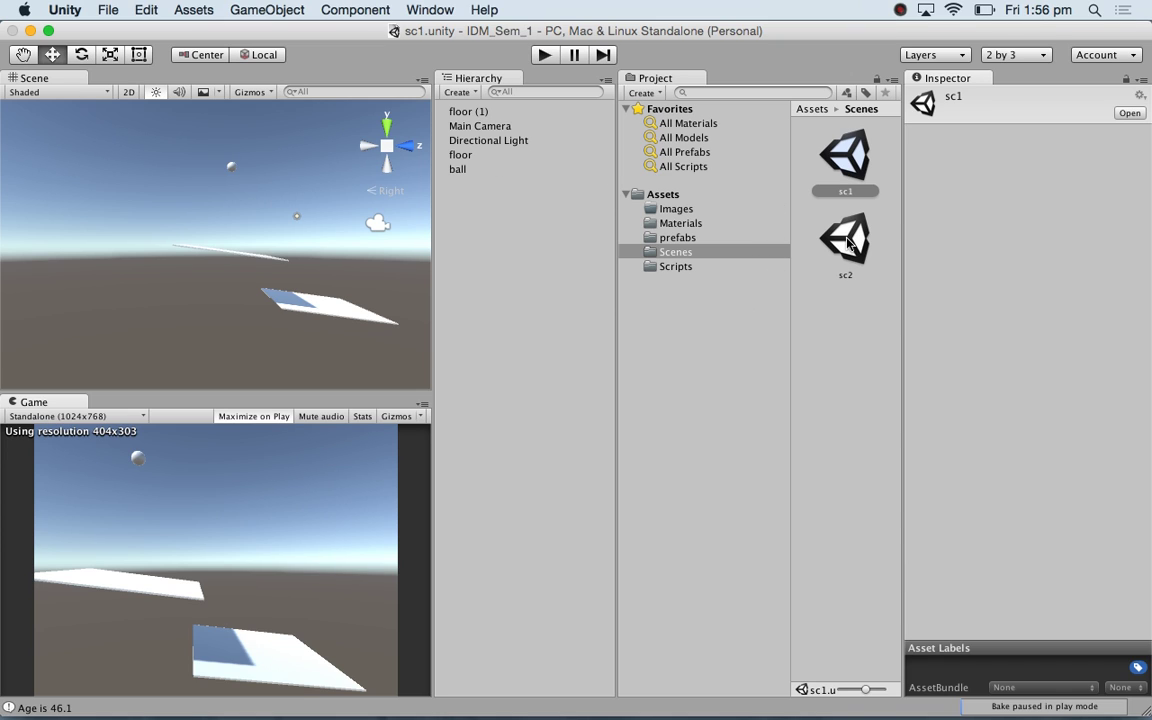
pyautogui.click(848, 243)
pyautogui.doubleClick(848, 243)
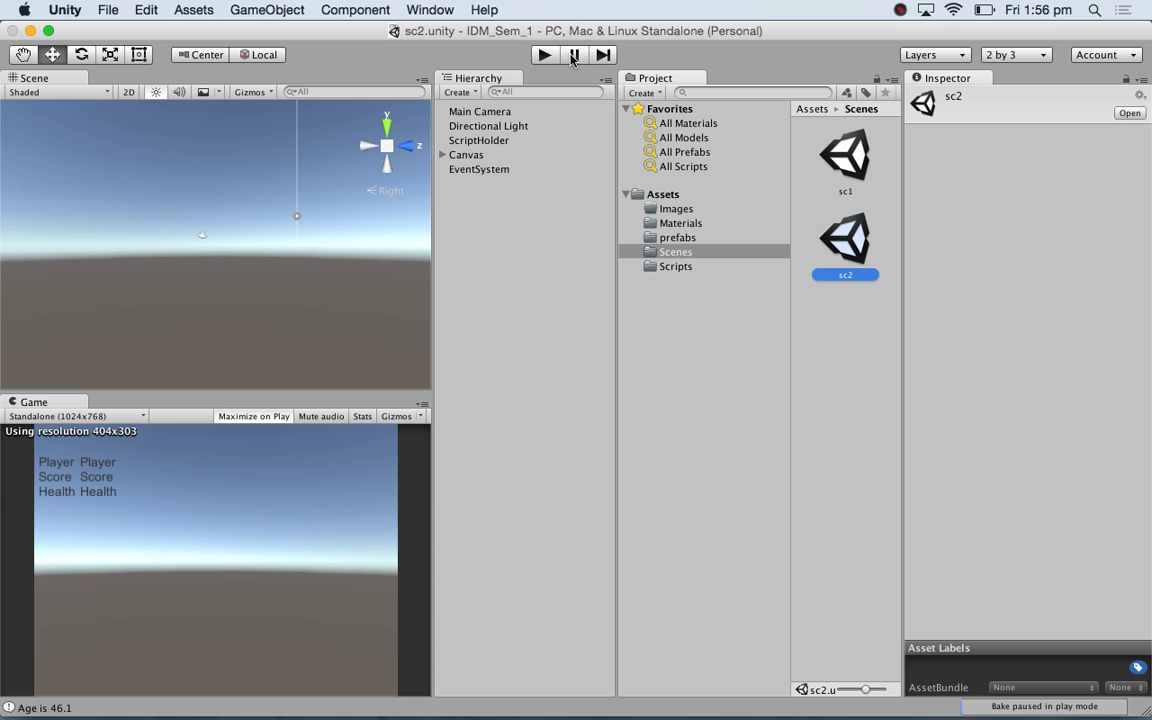
pyautogui.click(543, 55)
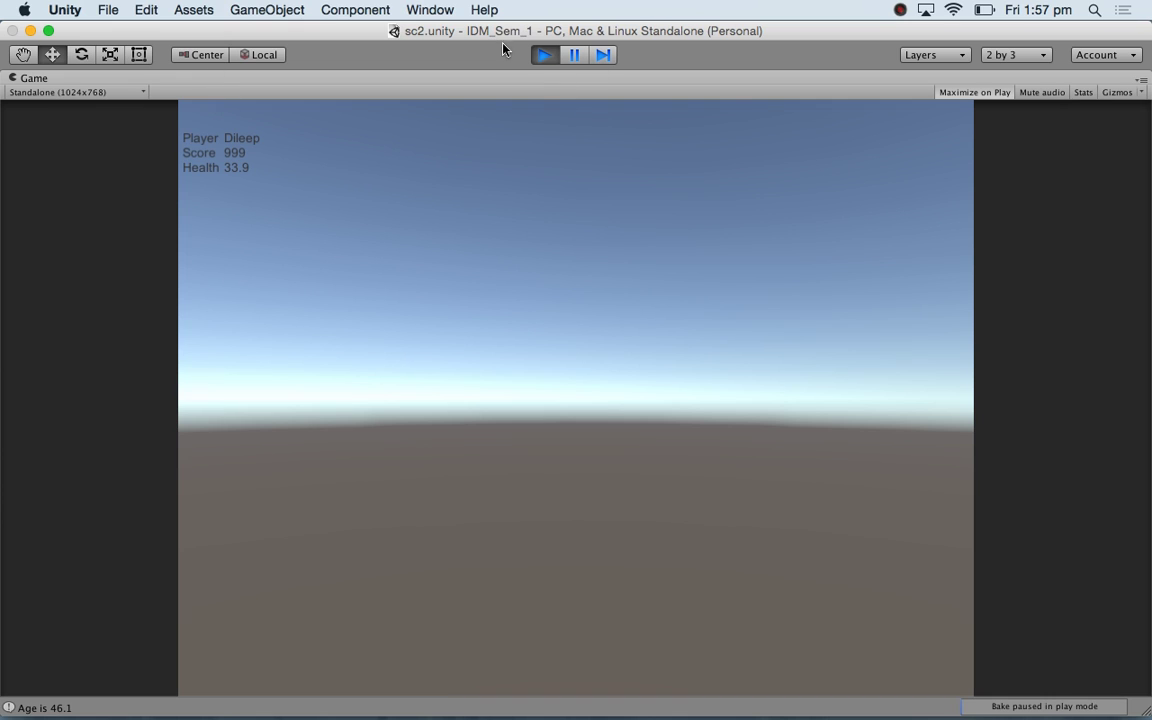
pyautogui.click(545, 57)
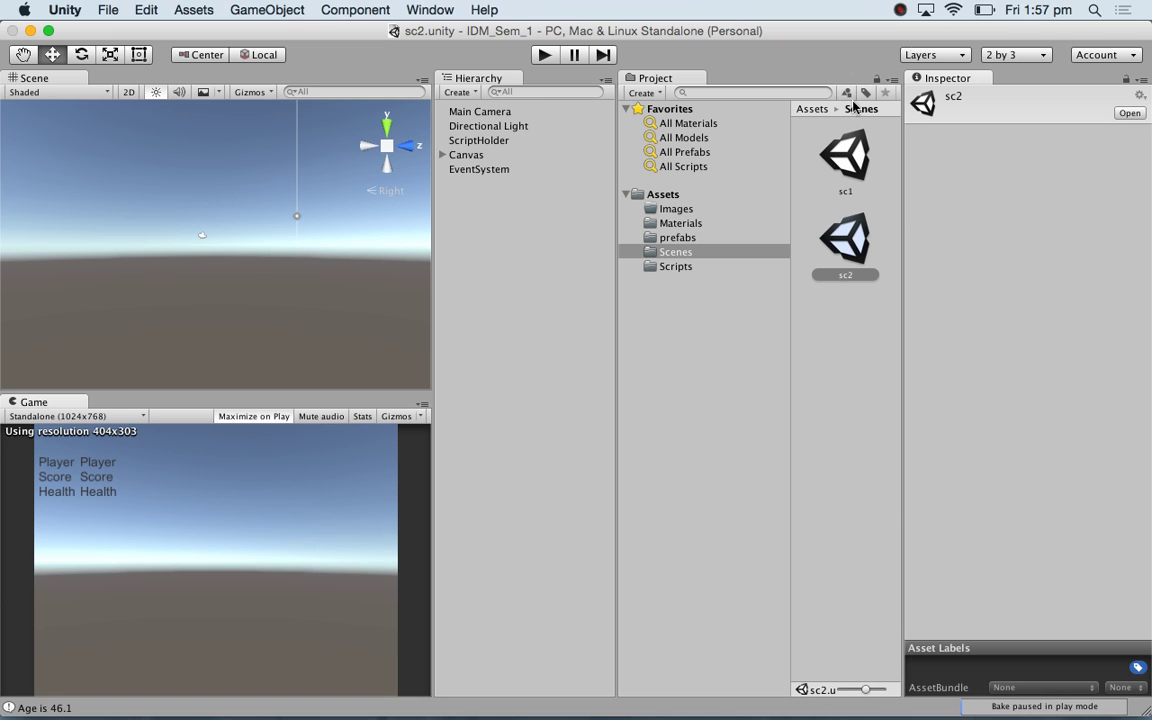
# - Reveal the project's Assets folder in Finder and go up to the UNITY_LEARN folder
pyautogui.rightClick(648, 197)
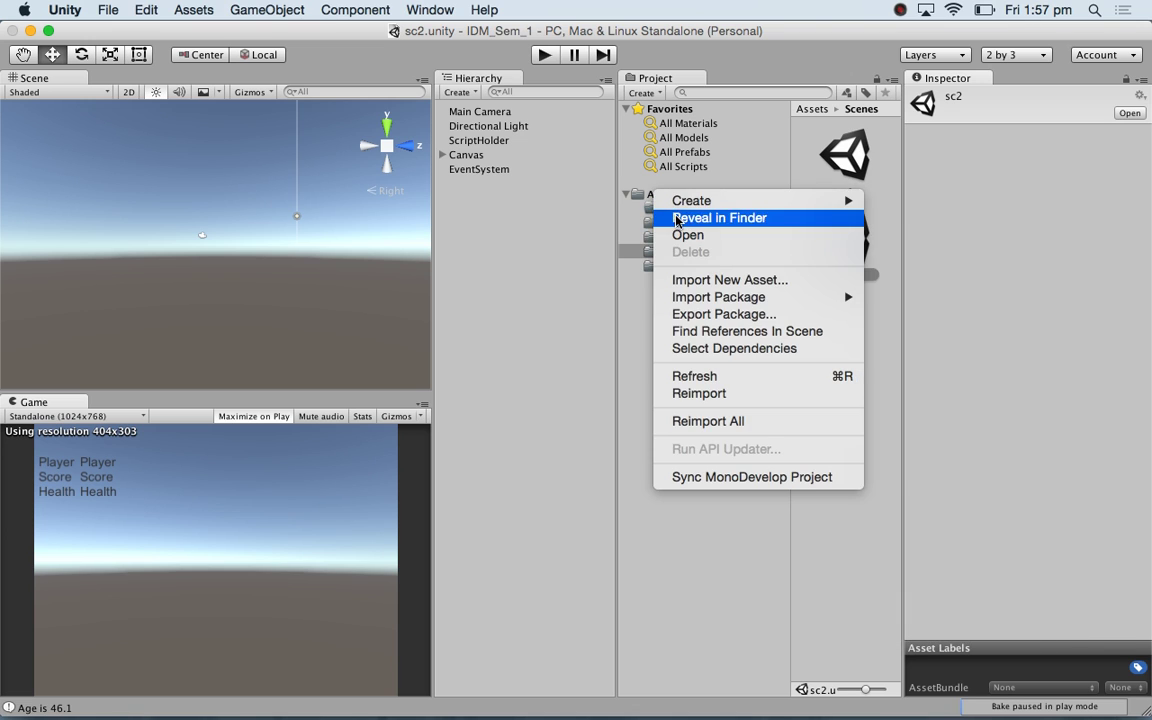
pyautogui.click(676, 219)
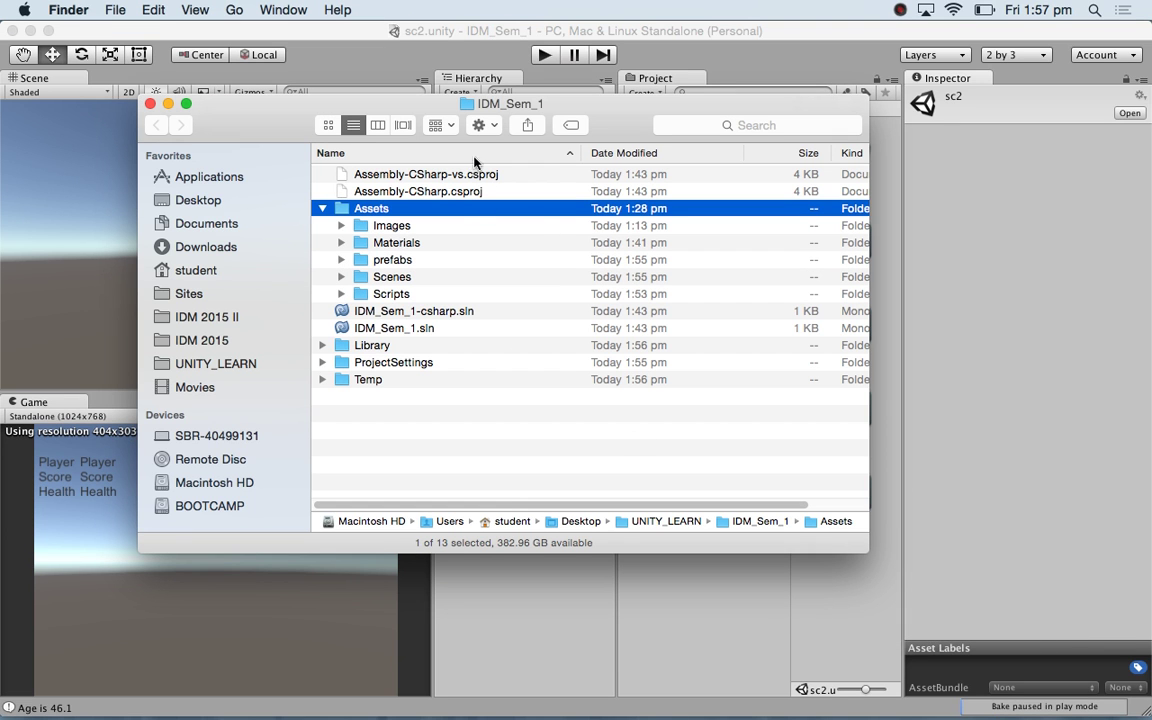
pyautogui.doubleClick(667, 521)
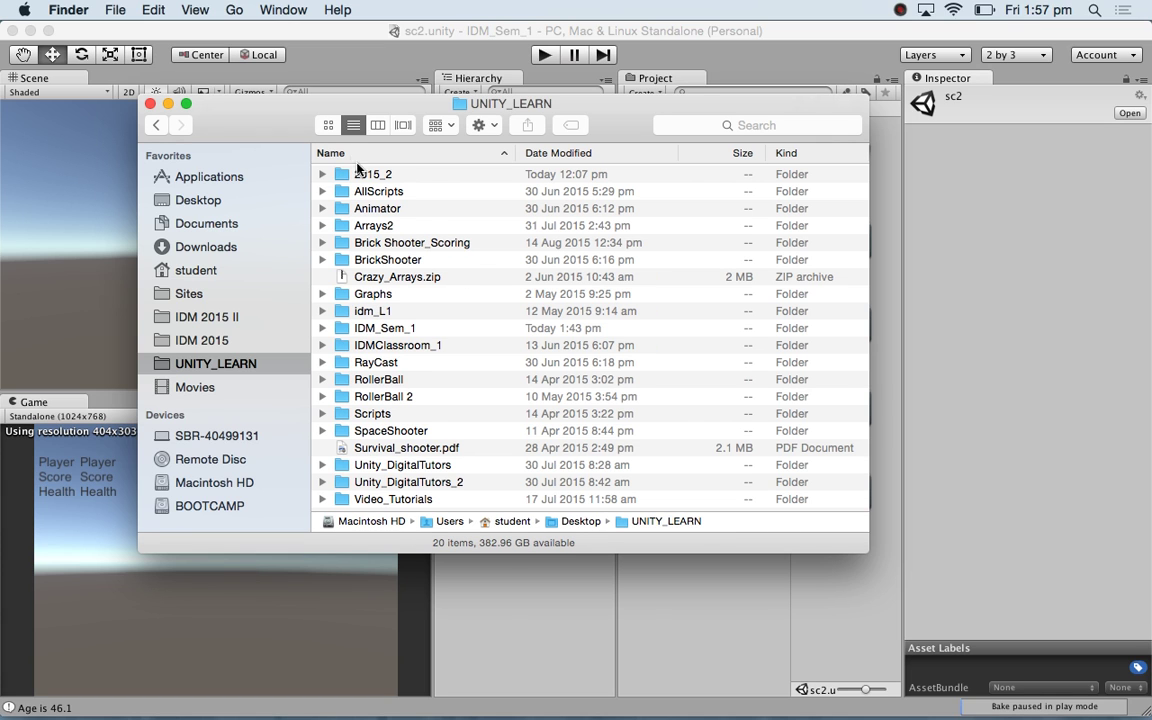
# - Copy the Fonts folder from the Assets folder of the 2015_2 project
pyautogui.click(325, 175)
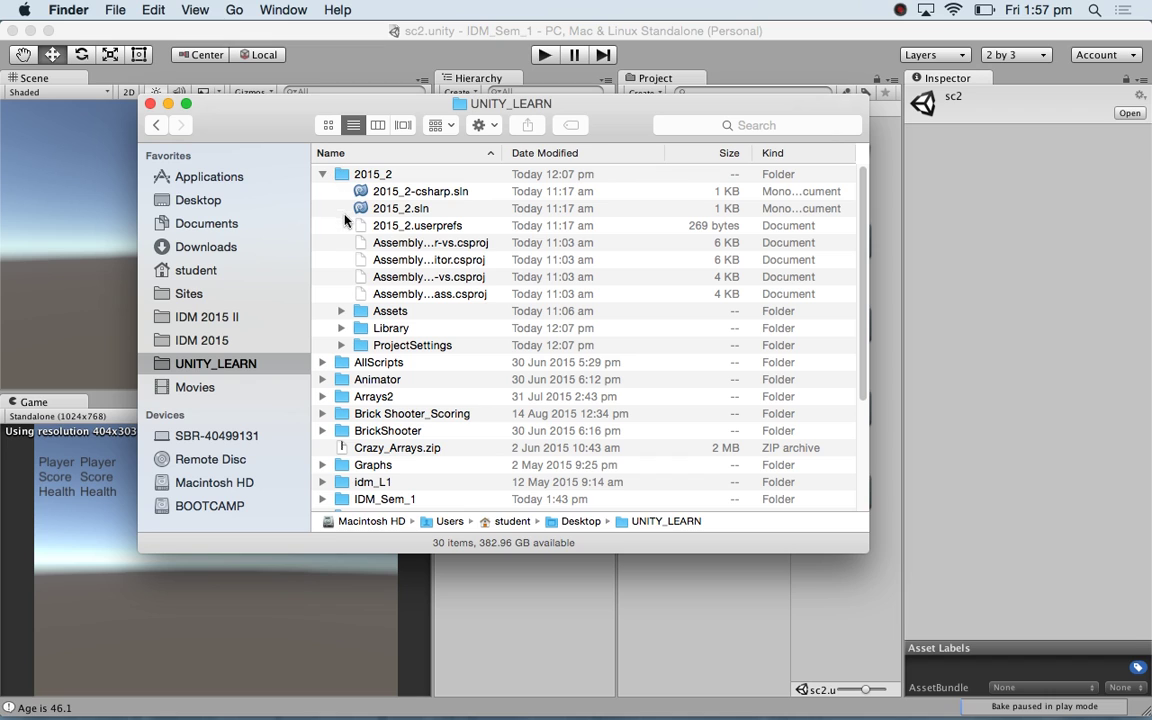
pyautogui.click(341, 311)
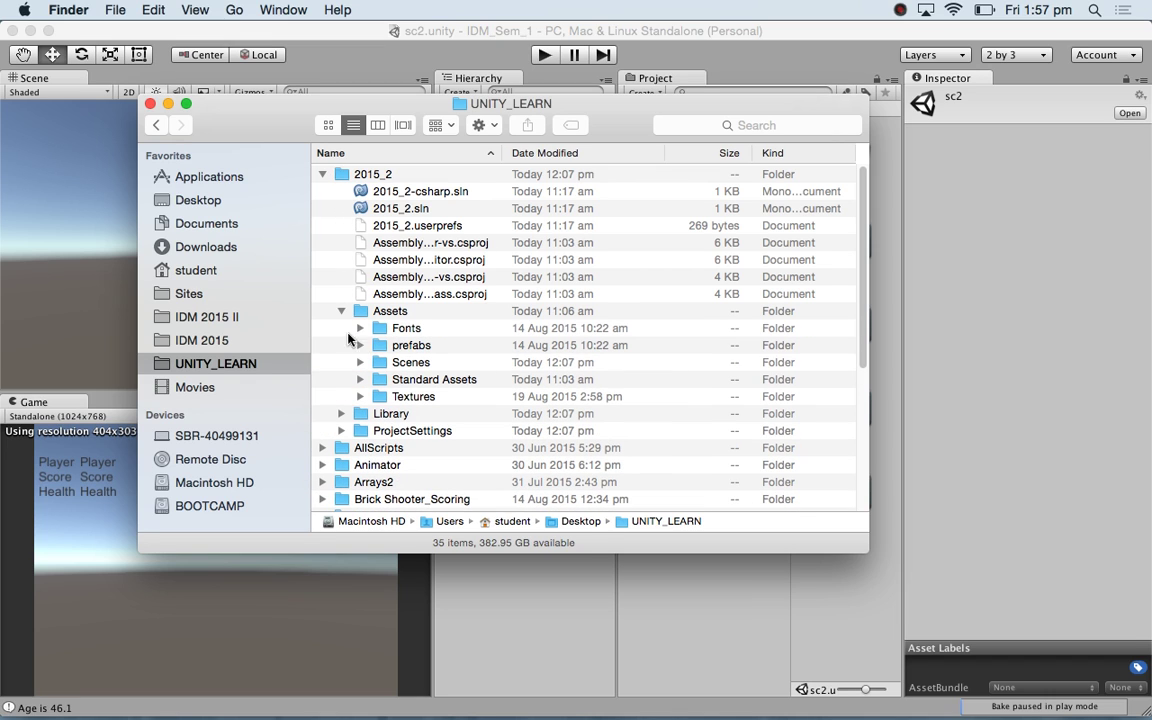
pyautogui.click(352, 330)
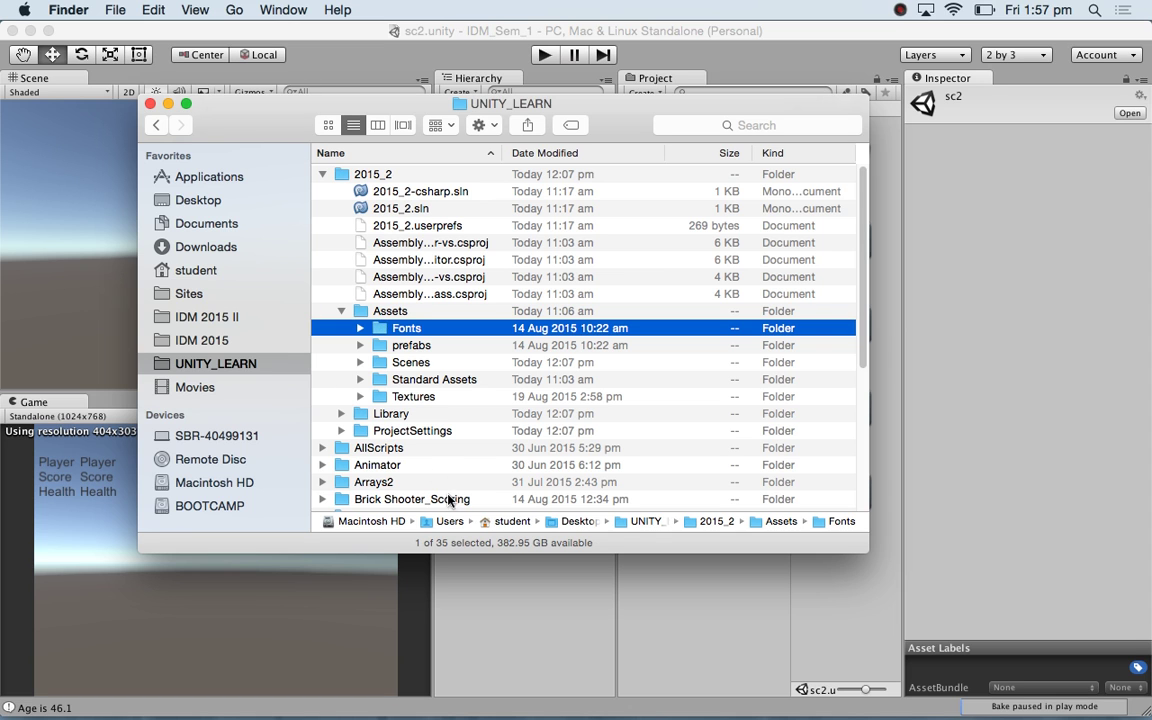
pyautogui.scroll(-5, 432, 483)
pyautogui.scroll(5, 437, 345)
pyautogui.click(322, 174)
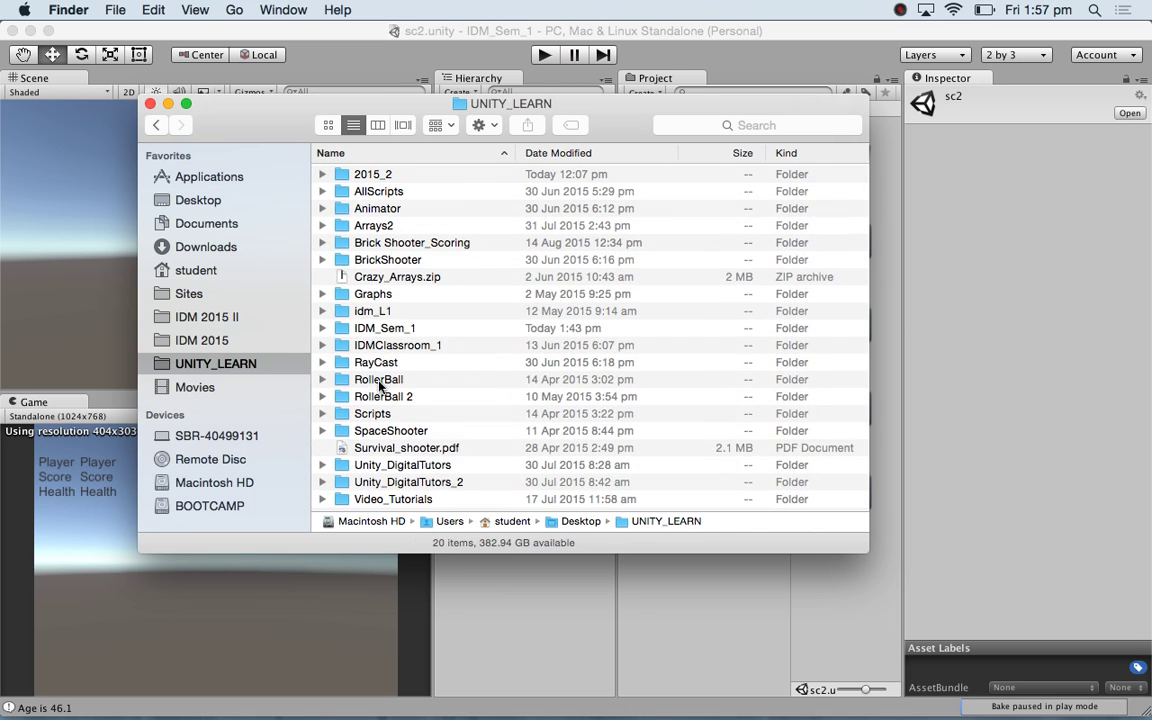
# - Paste the Fonts folder into the IDM_Sem_1 project, move it into Assets, and select its neuropol.ttf file
pyautogui.doubleClick(388, 328)
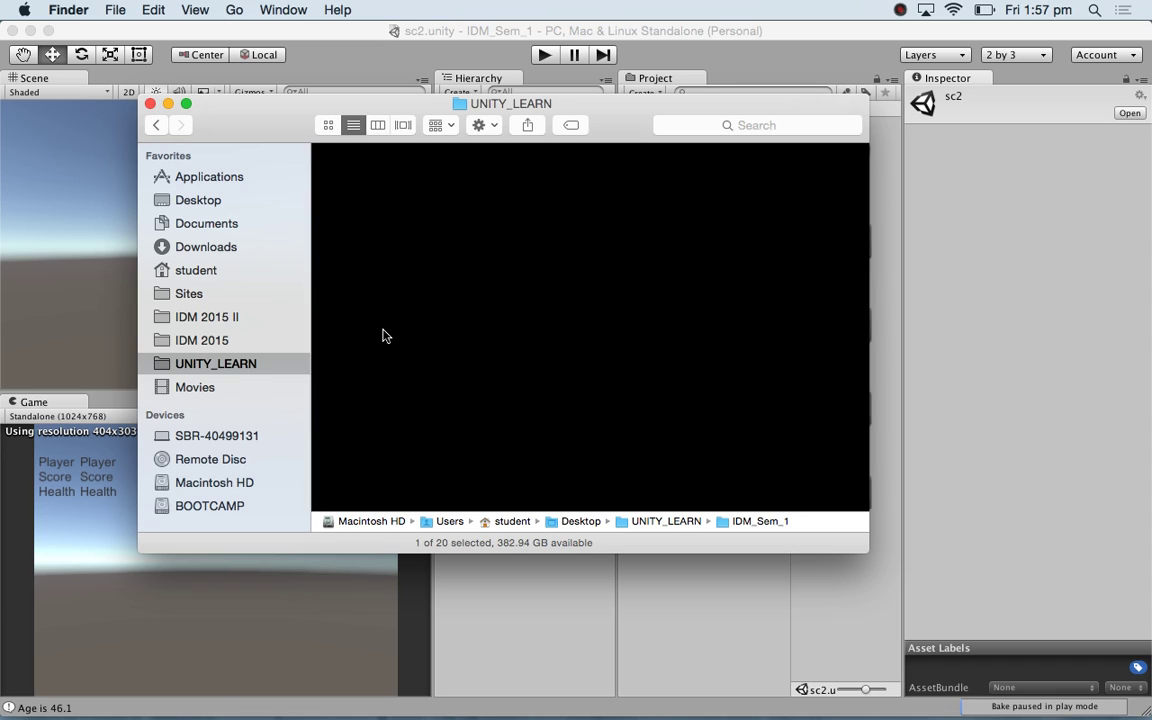
pyautogui.click(338, 203)
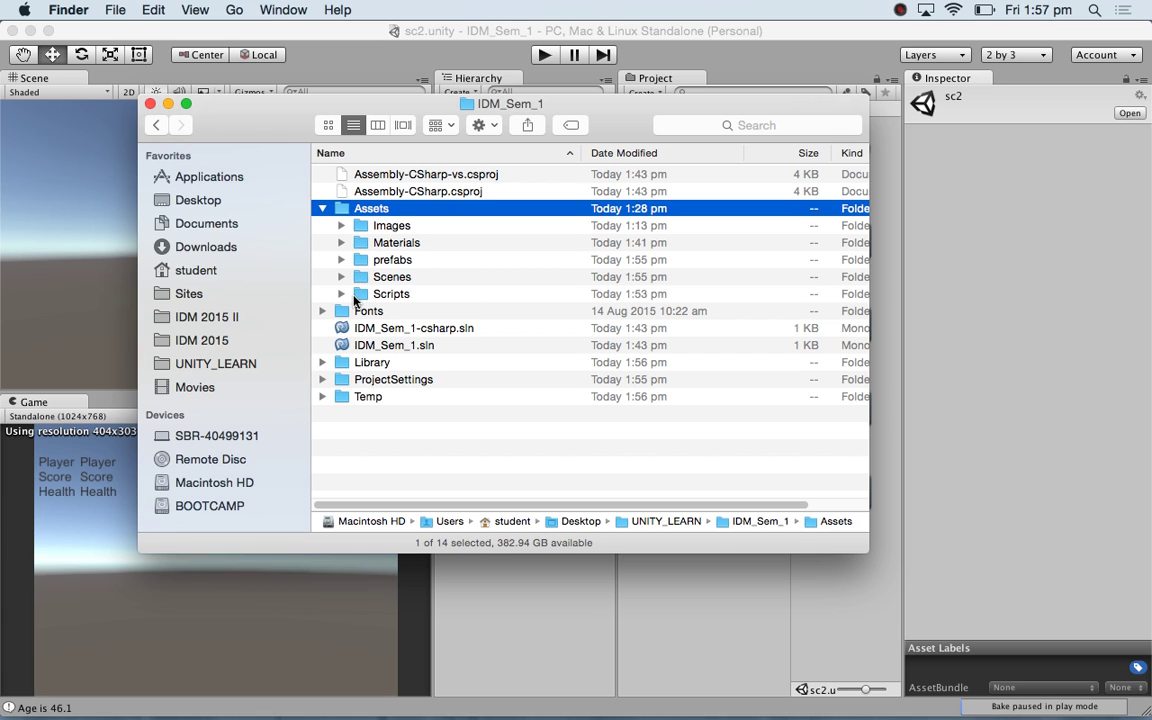
pyautogui.moveTo(343, 313); pyautogui.dragTo(355, 207)
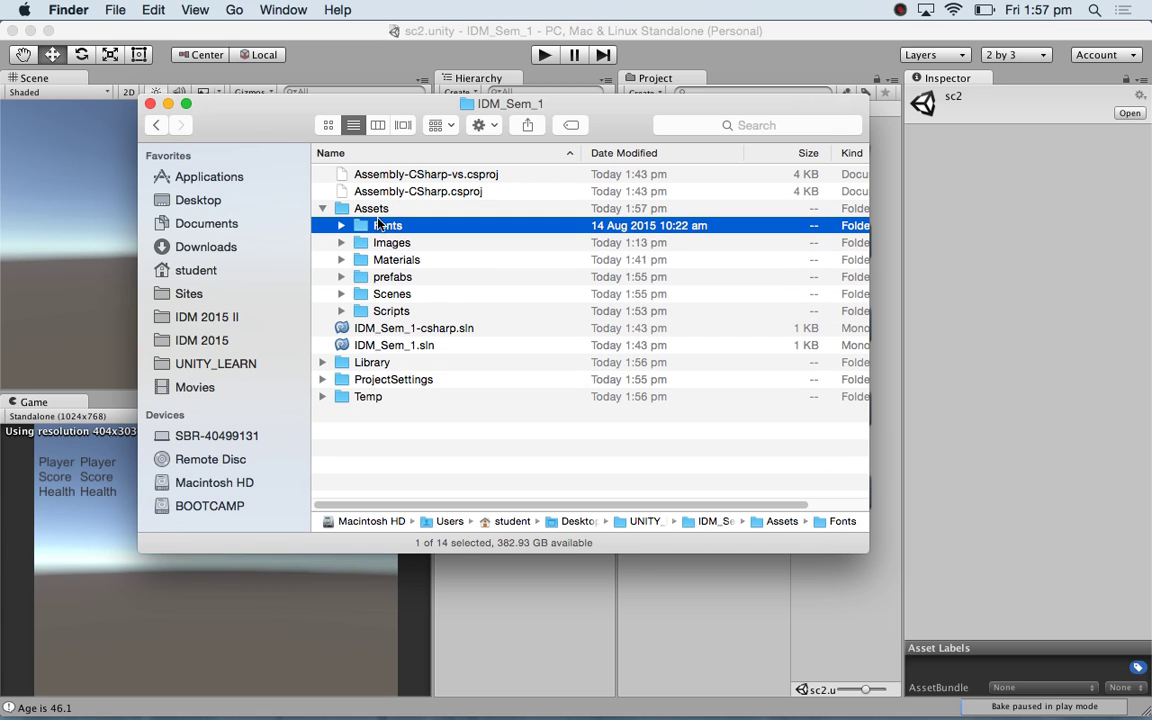
pyautogui.click(342, 226)
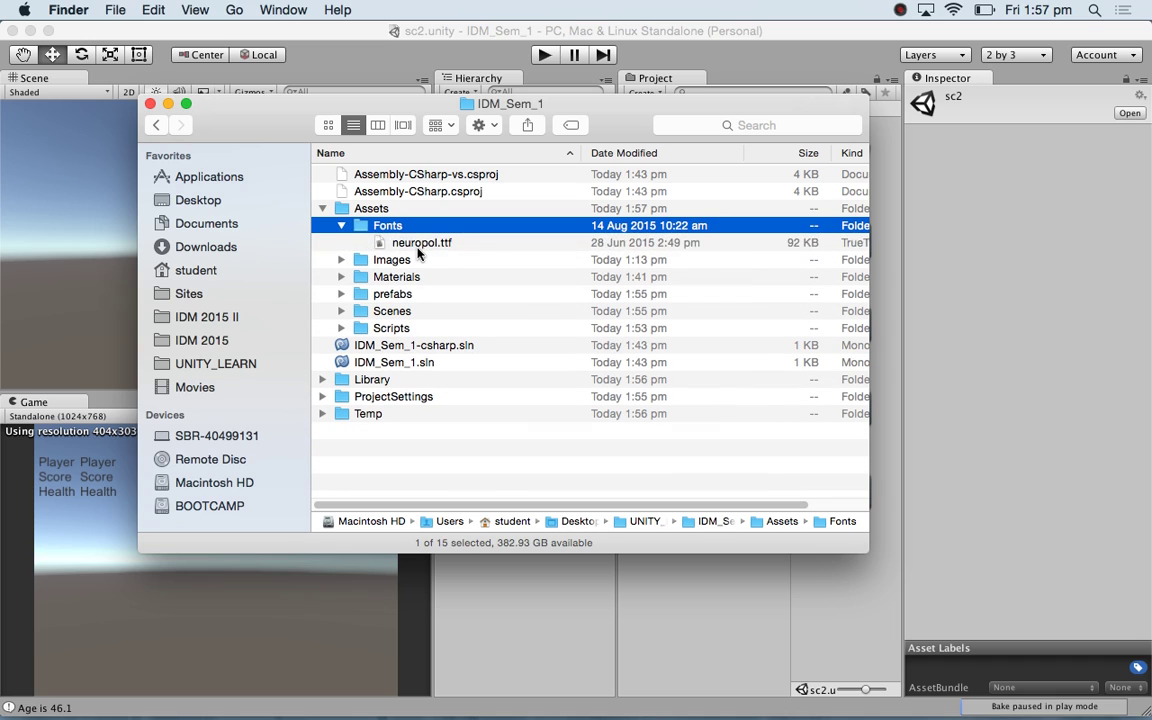
pyautogui.click(418, 247)
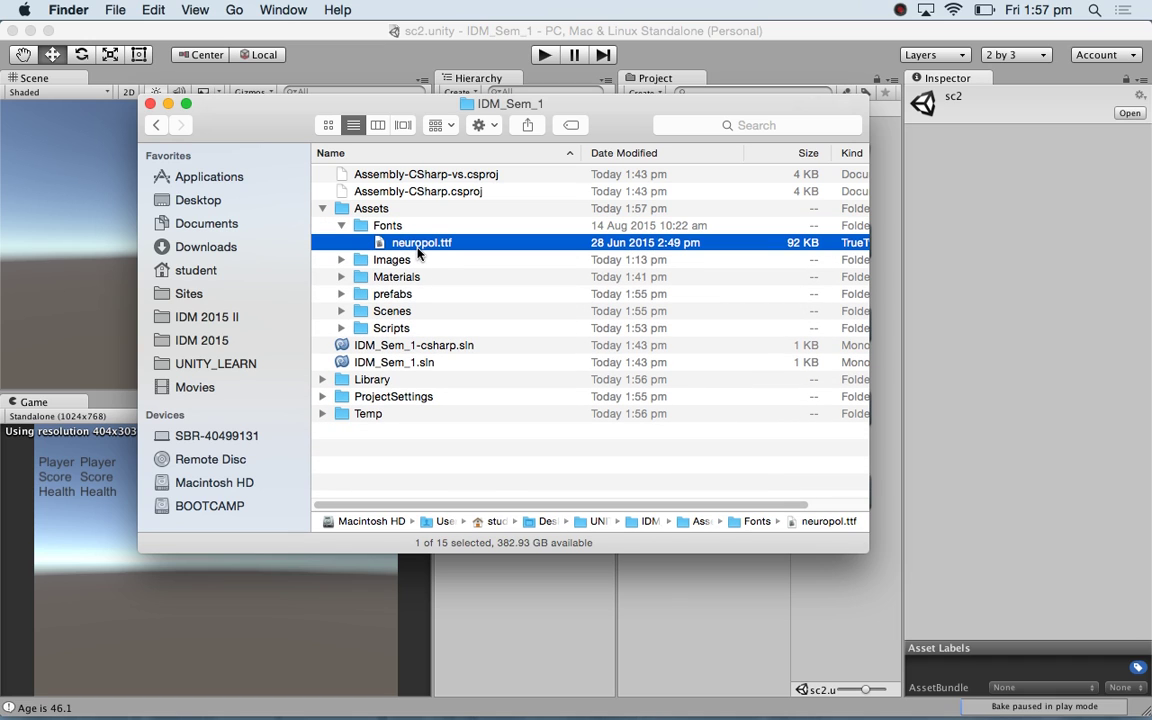
# - Switch to Chrome and open dafont.com in a new window
pyautogui.press('super+Tab')
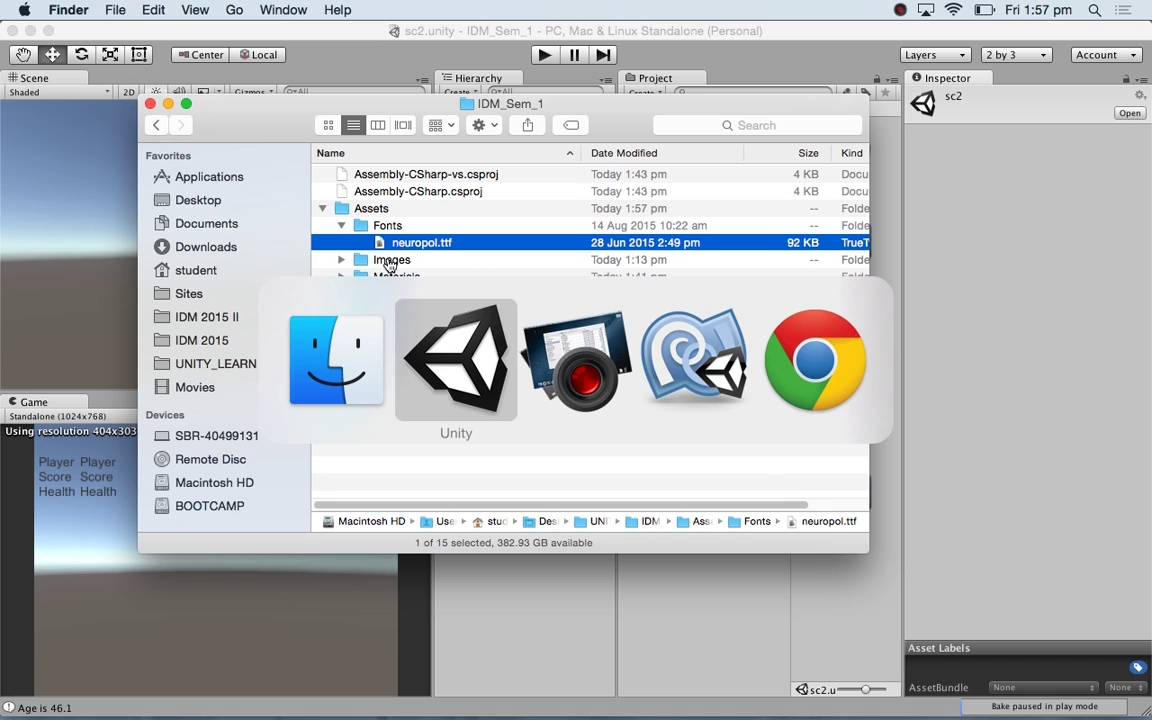
pyautogui.press('super+Tab')
pyautogui.press('super+Tab')
pyautogui.press('super+Tab')
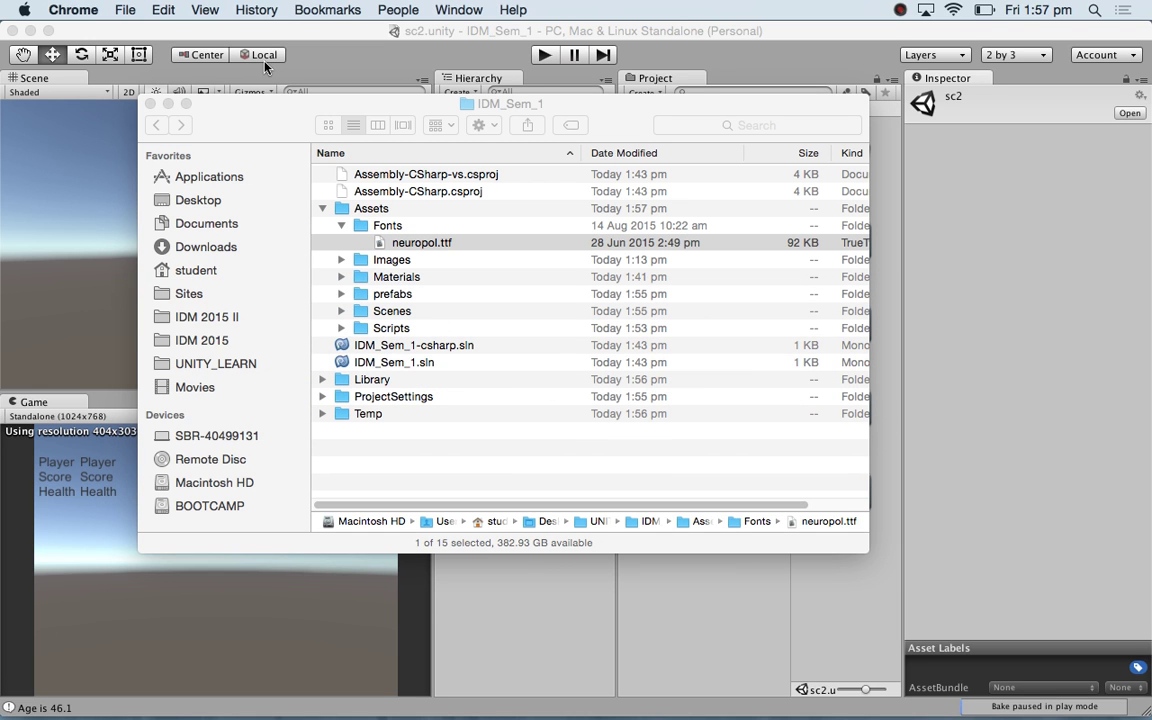
pyautogui.press('super+n')
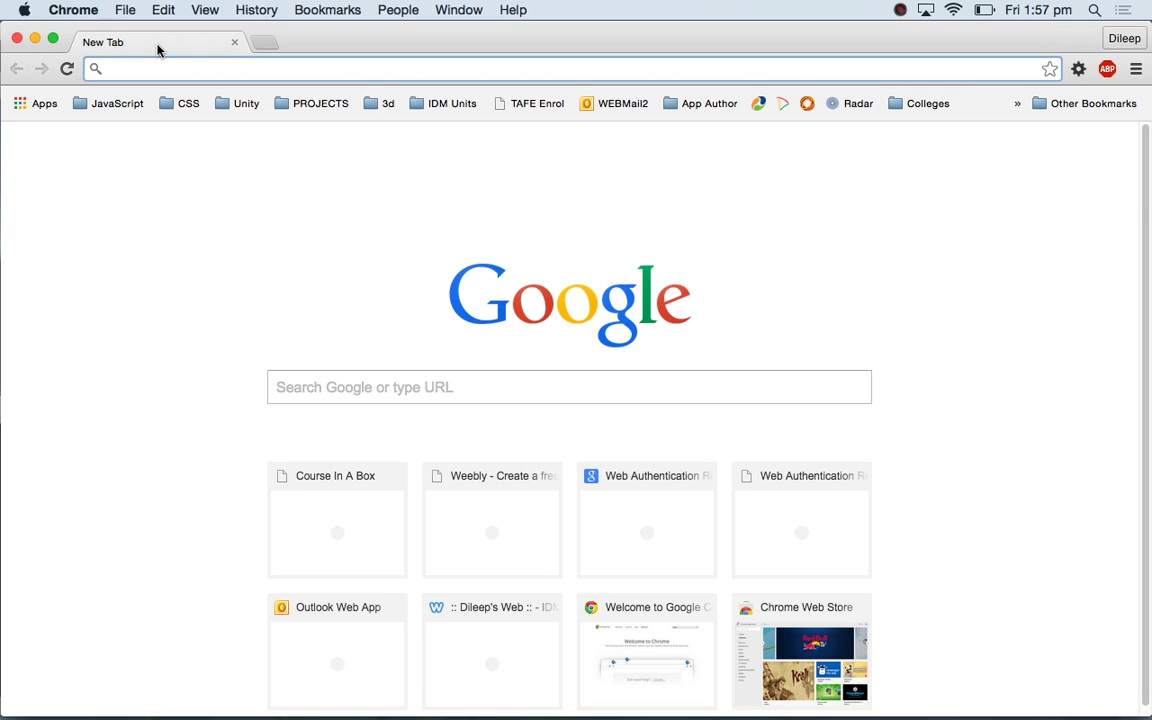
pyautogui.write('dafont.com')
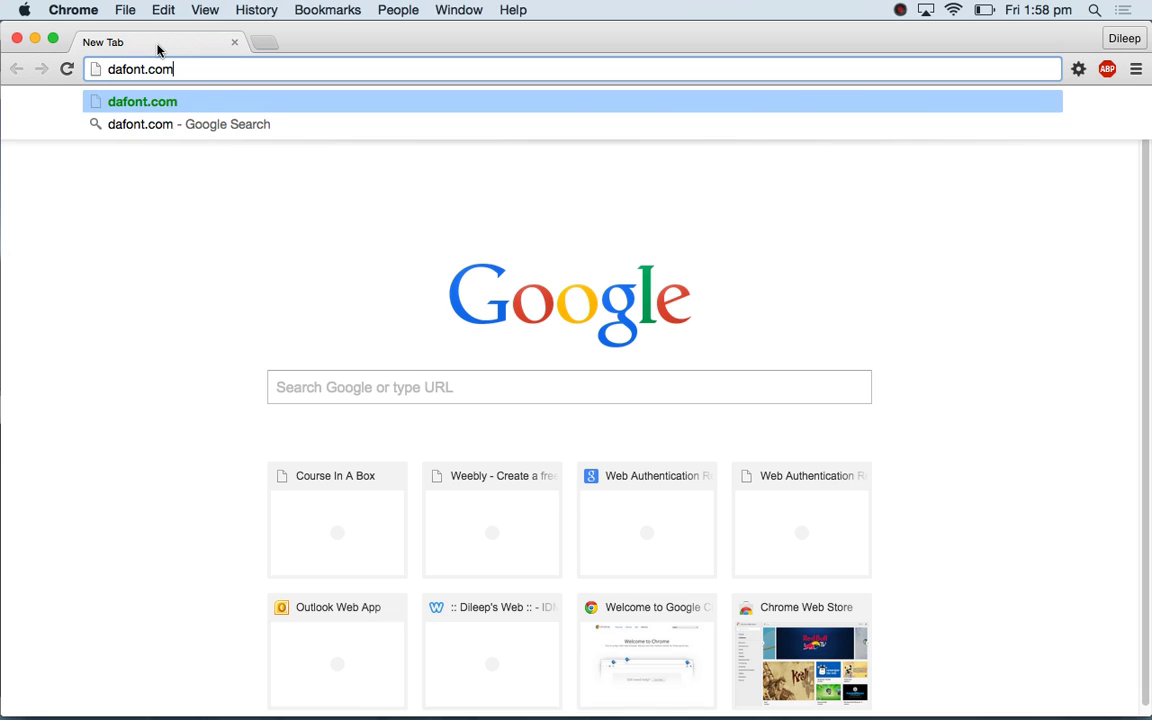
pyautogui.press('Return')
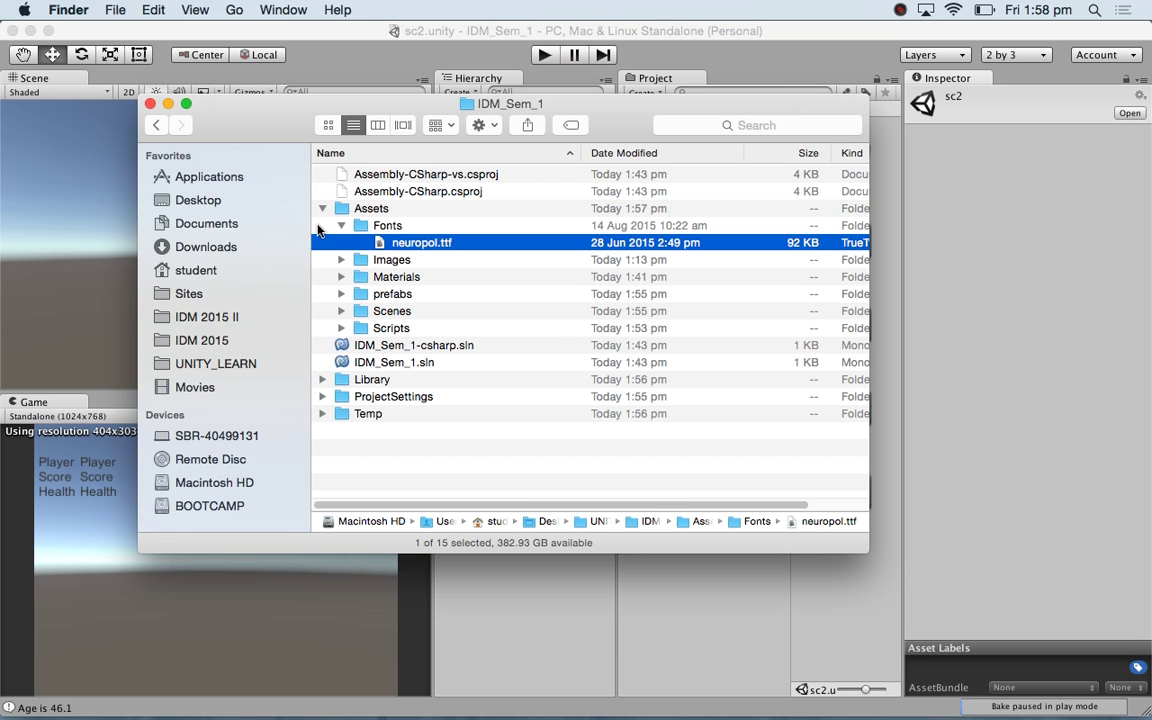
# - Close the IDM_Sem_1 Finder window, return to Unity, and create a new scene
pyautogui.click(150, 104)
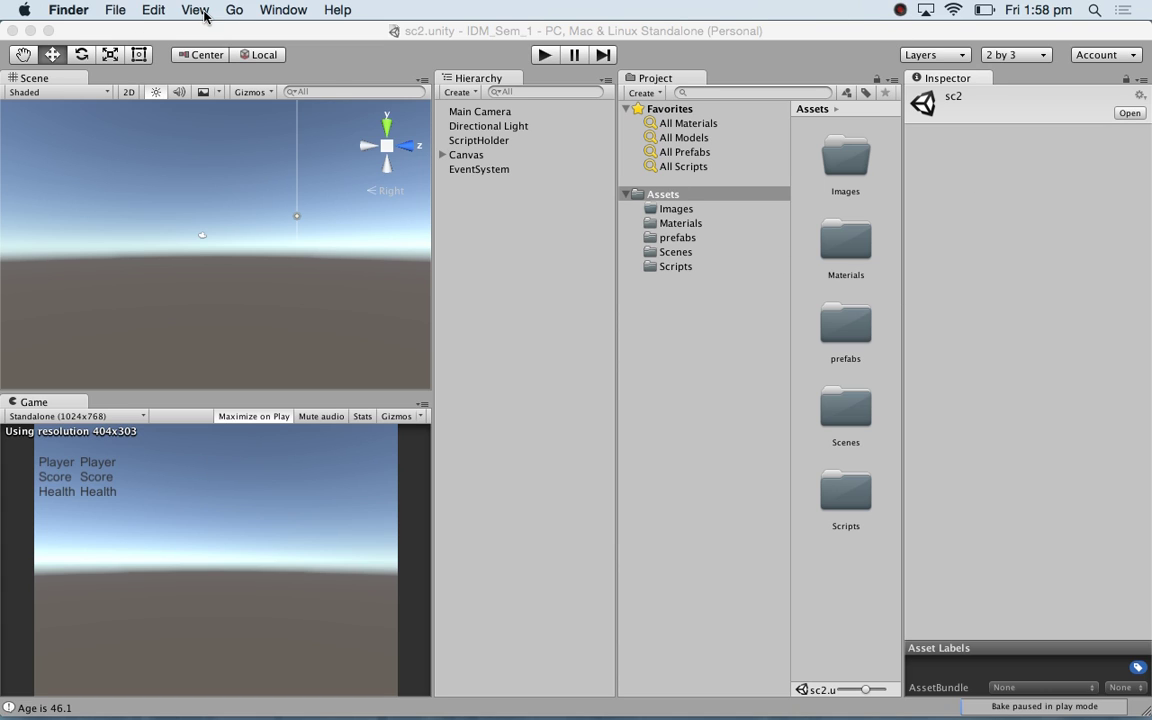
pyautogui.click(115, 10)
pyautogui.moveTo(27, 7)
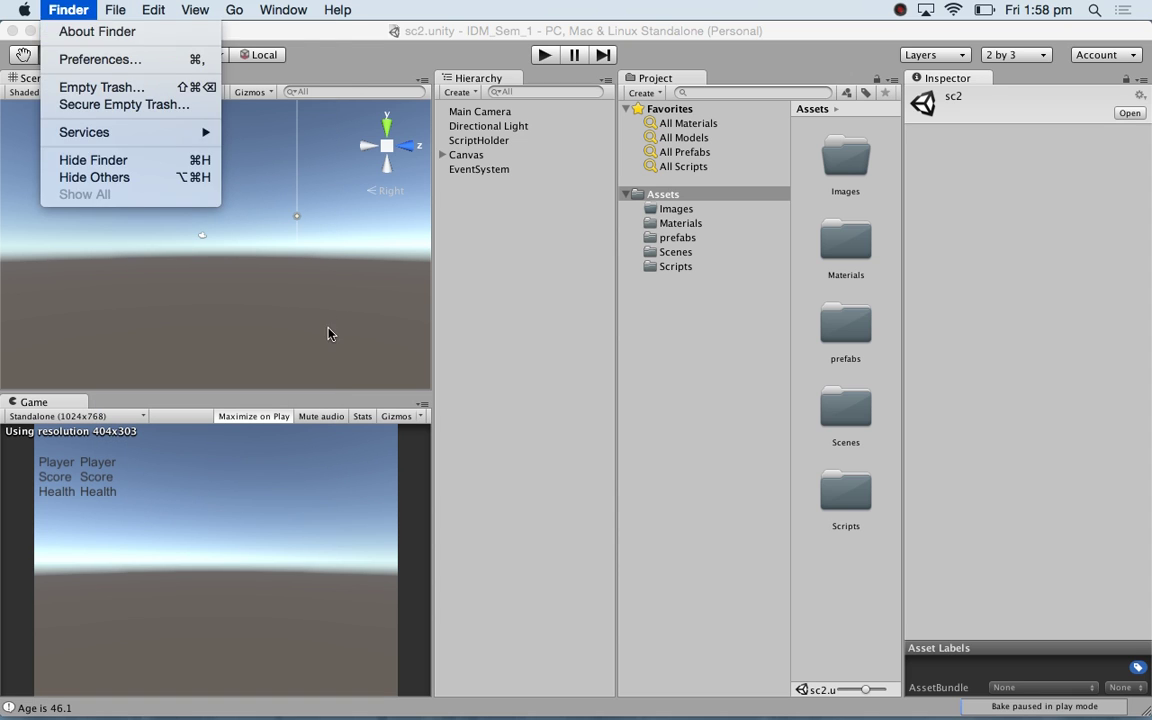
pyautogui.click(298, 300)
pyautogui.click(107, 10)
pyautogui.click(115, 33)
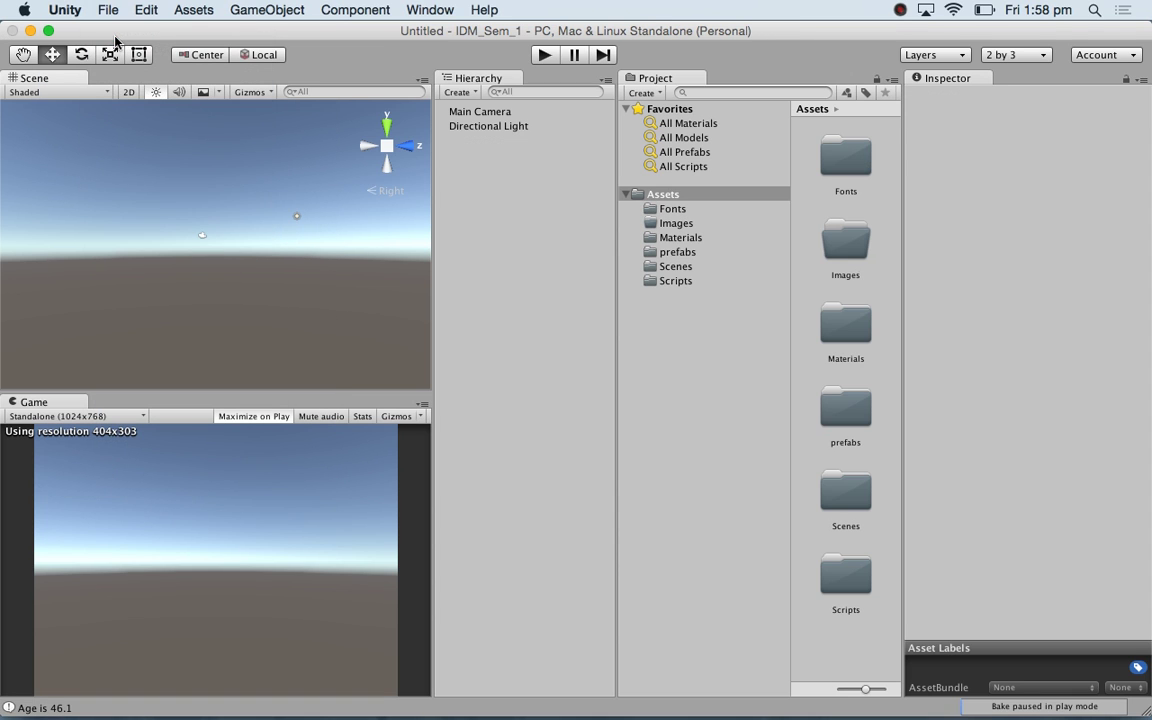
# - Start saving the new scene under a new name, with the project's Scenes folder as its location
pyautogui.click(107, 10)
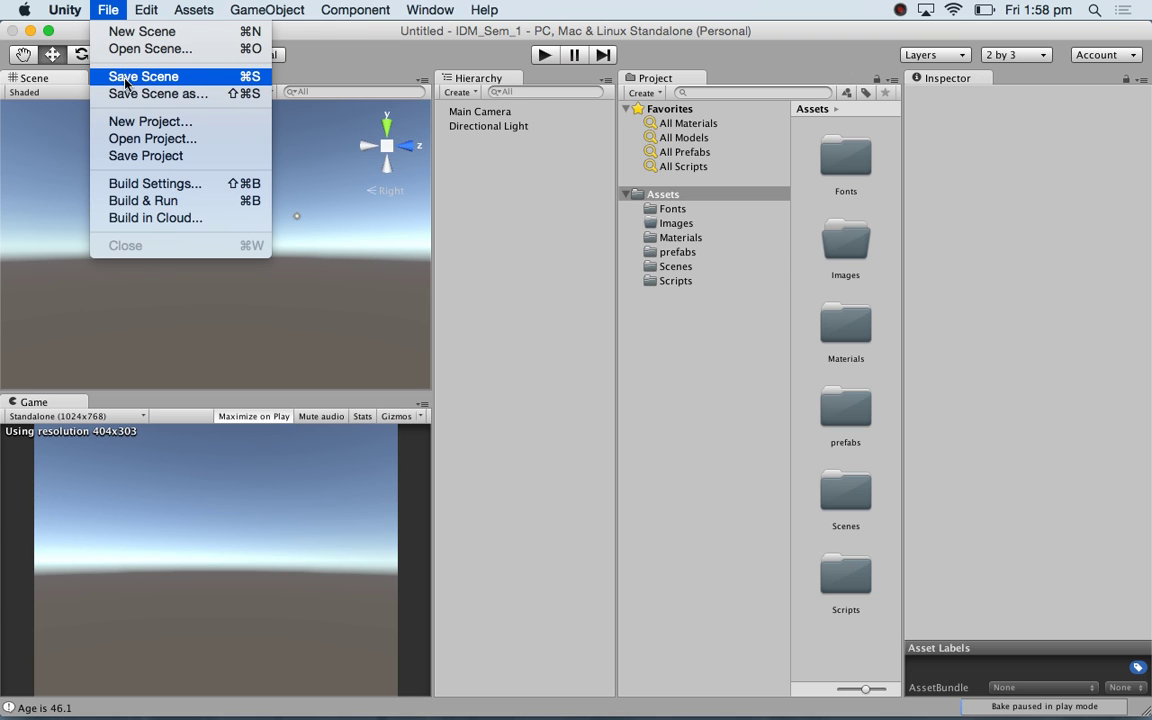
pyautogui.click(131, 93)
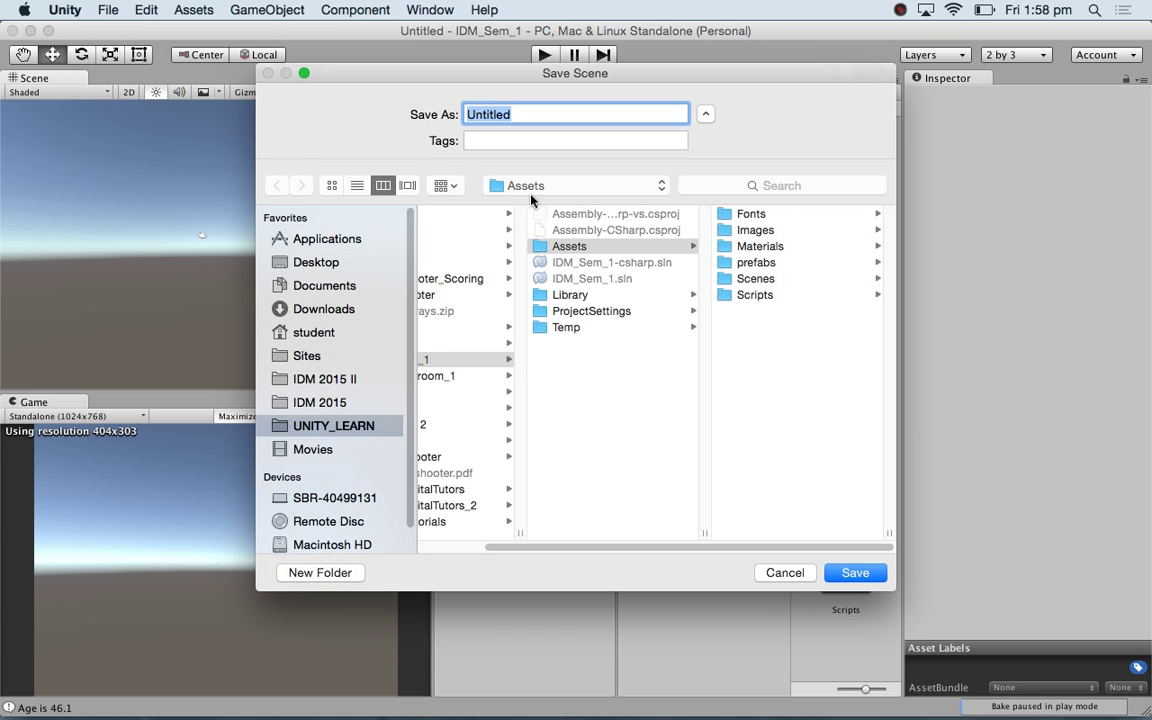
pyautogui.click(745, 278)
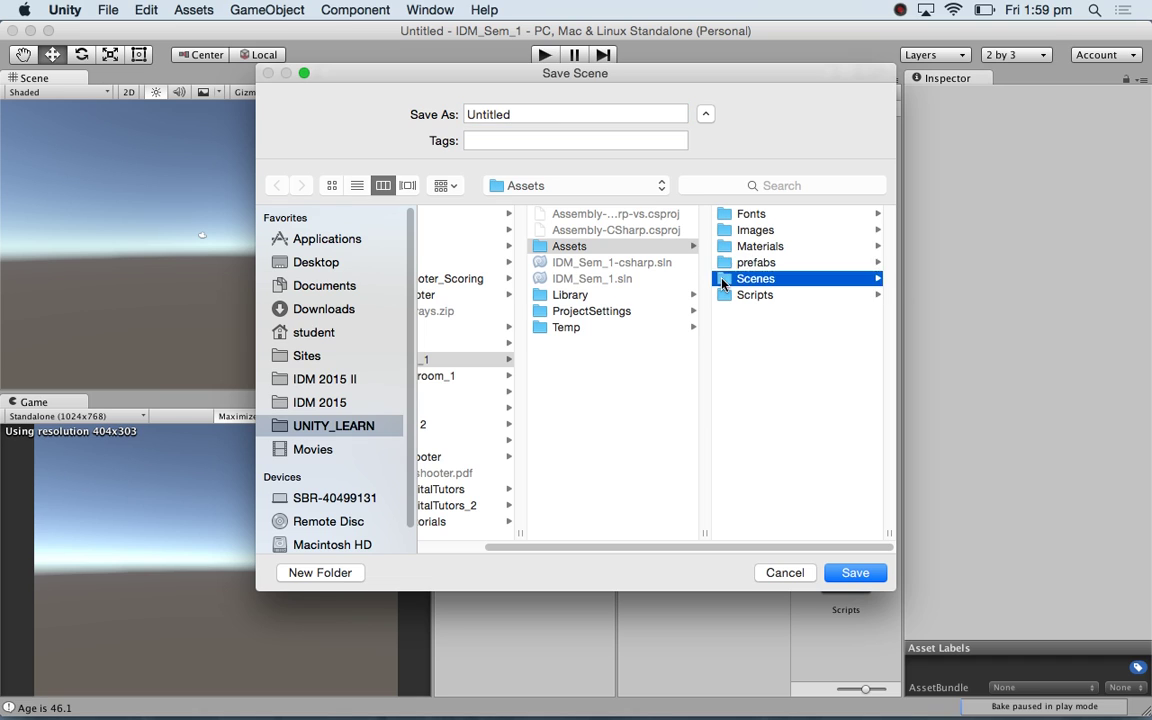
pyautogui.click(509, 115)
pyautogui.doubleClick(517, 116)
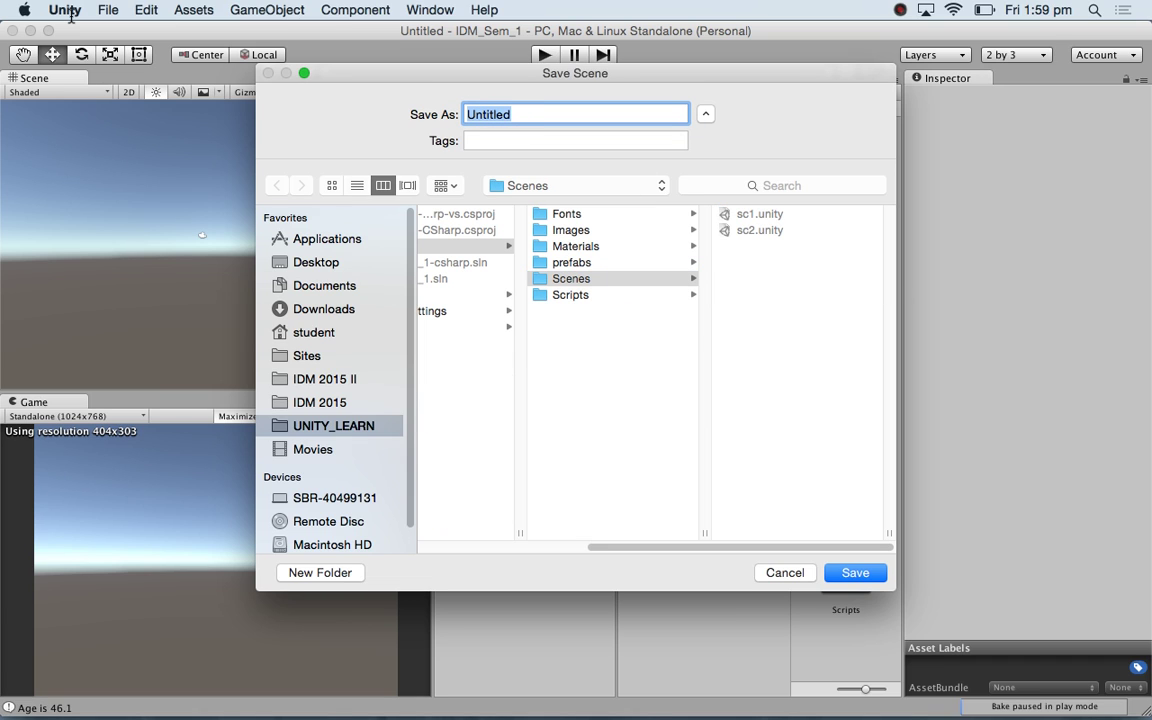
pyautogui.write('userInterface')
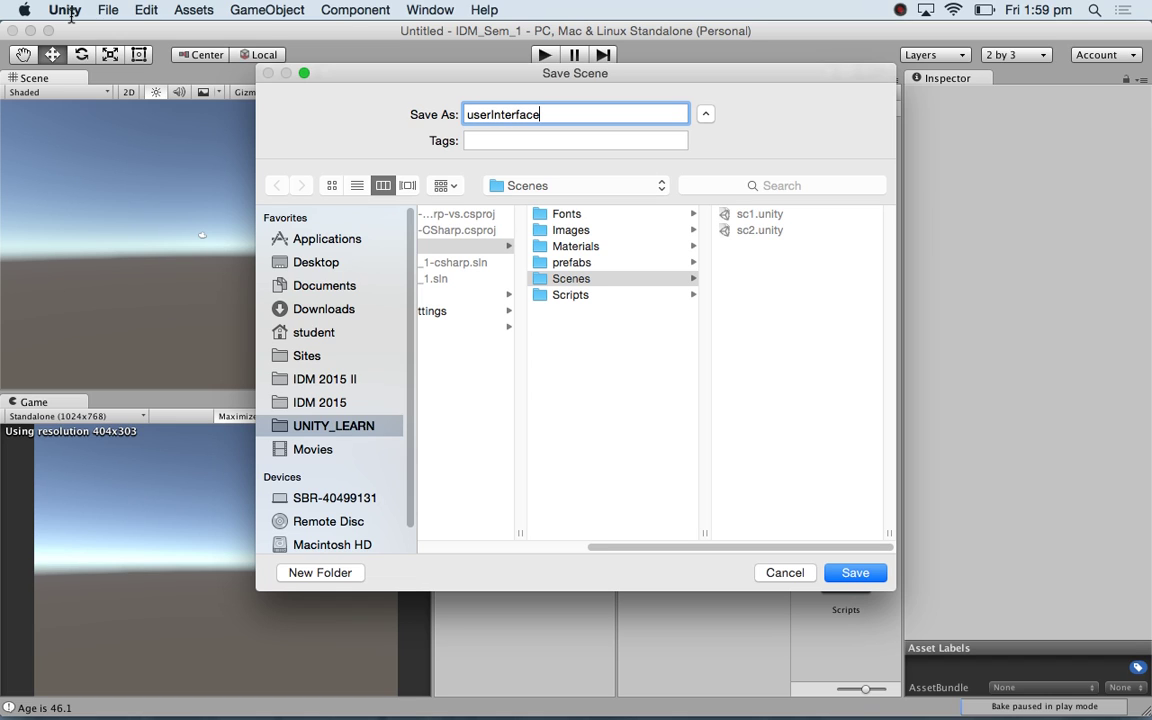
pyautogui.press('BackSpace')
pyautogui.press('BackSpace')
pyautogui.press('BackSpace')
pyautogui.press('BackSpace')
pyautogui.press('BackSpace')
pyautogui.press('BackSpace')
pyautogui.press('BackSpace')
pyautogui.press('BackSpace')
pyautogui.press('BackSpace')
pyautogui.press('BackSpace')
pyautogui.press('BackSpace')
pyautogui.press('BackSpace')
pyautogui.press('BackSpace')
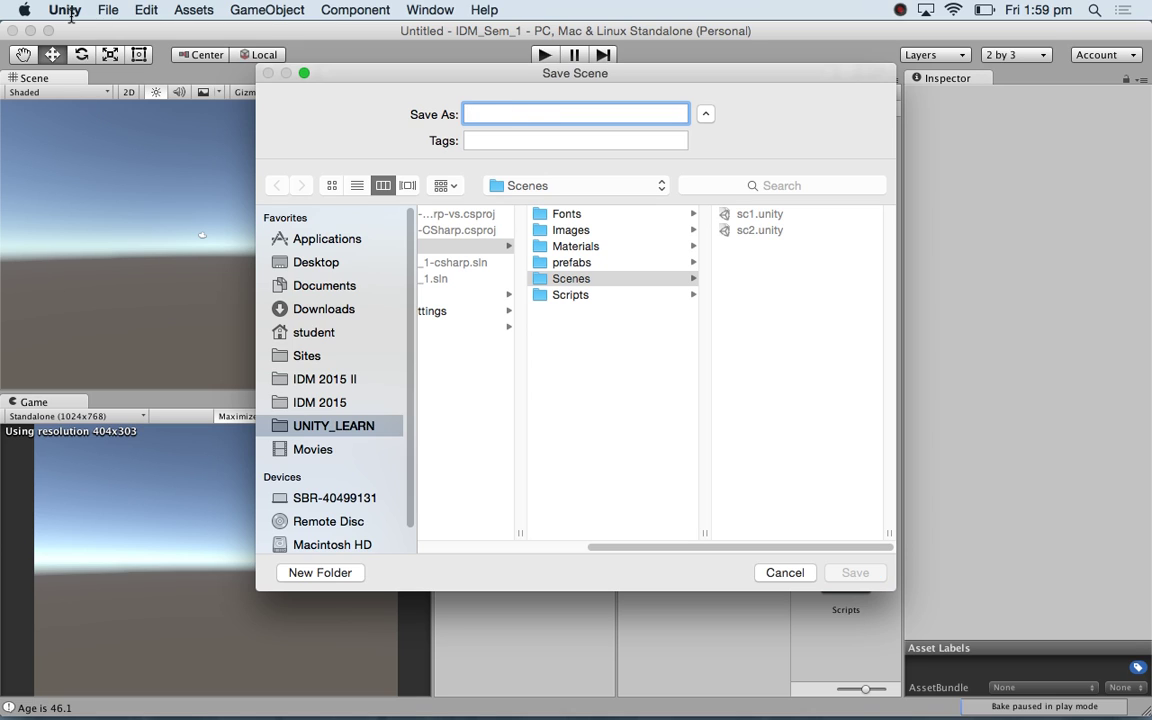
# - Name the scene ui_example and save it
pyautogui.write('ui_example')
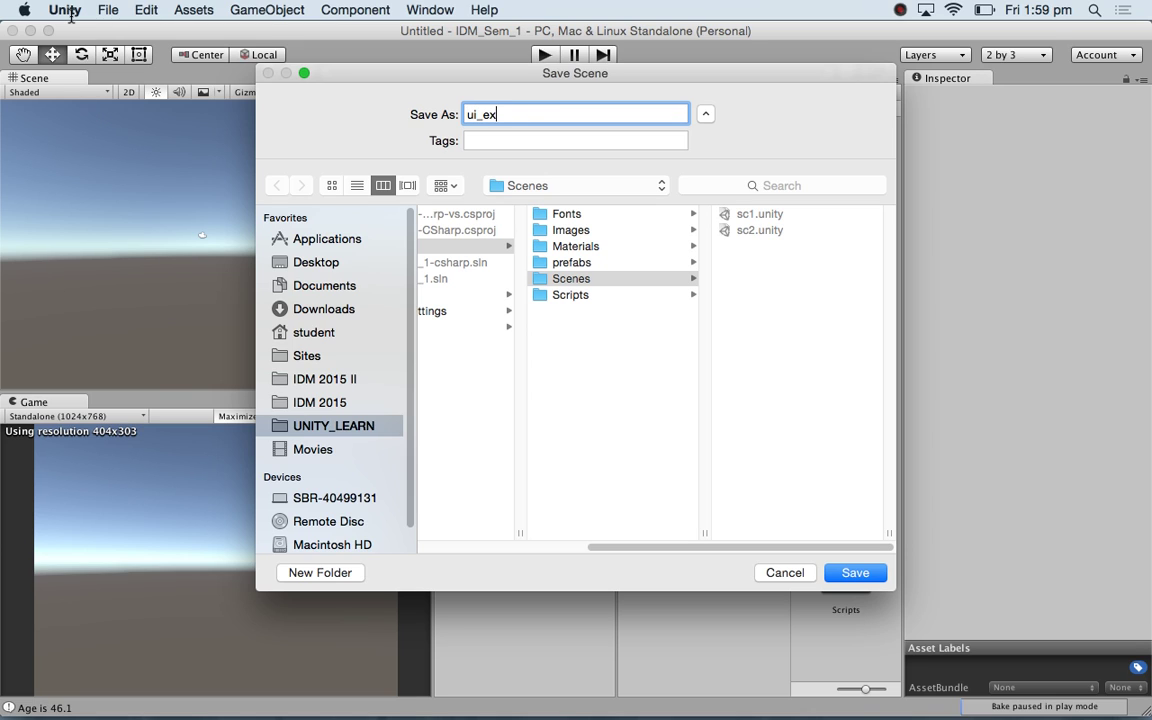
pyautogui.press('Return')
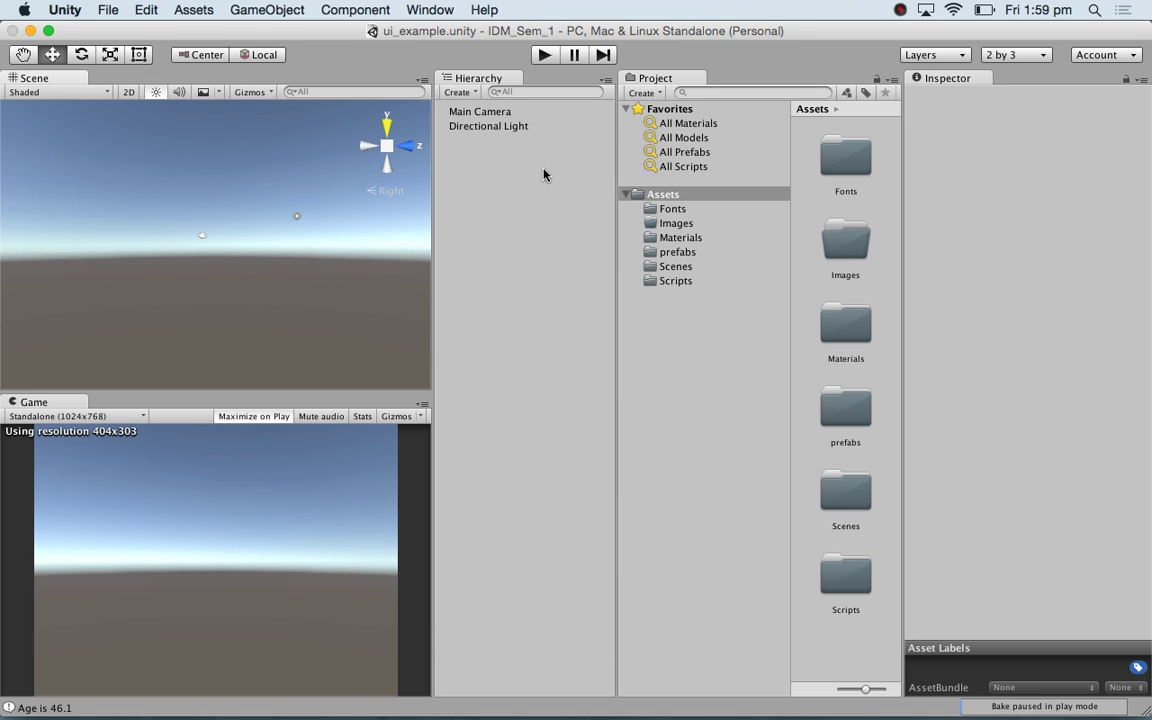
# - Select the ui_example scene in the project's Scenes folder and widen the Scene and Game views
pyautogui.click(672, 267)
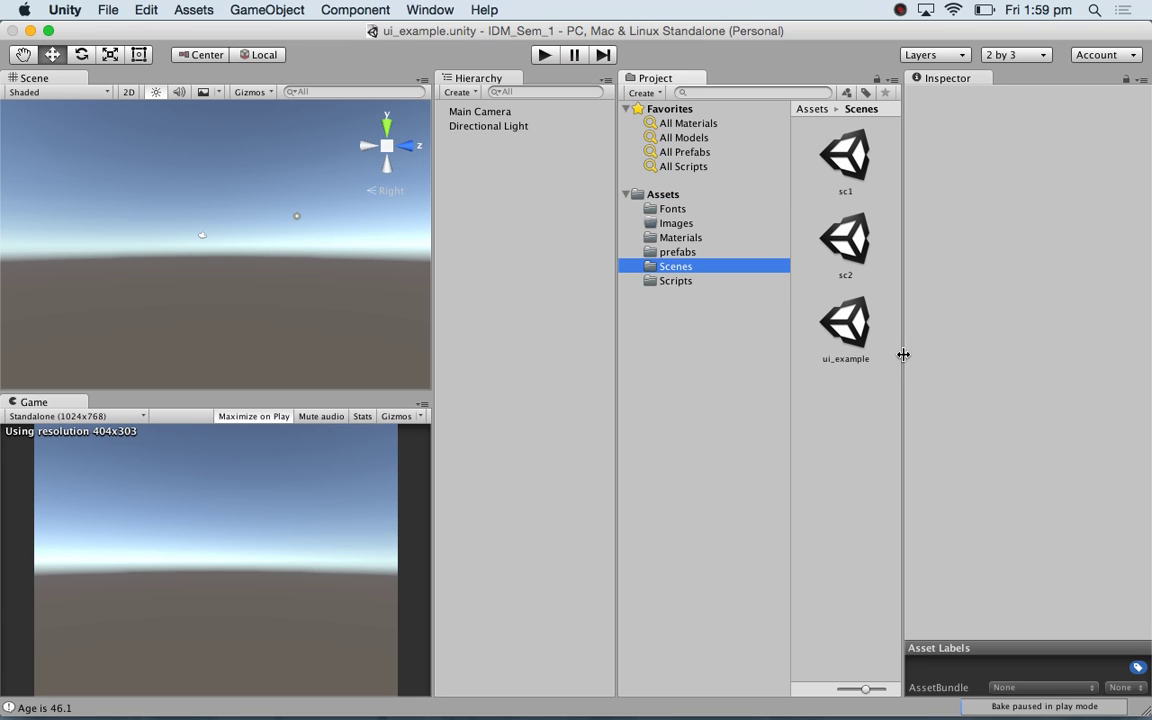
pyautogui.click(839, 328)
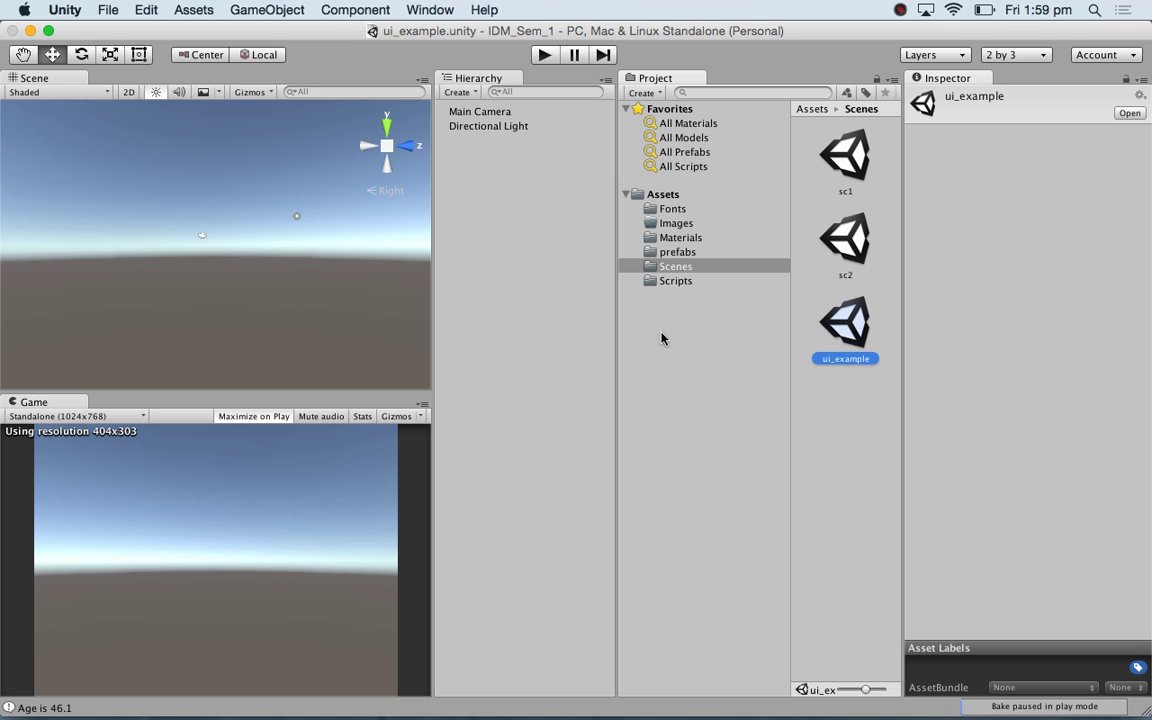
pyautogui.moveTo(432, 388); pyautogui.dragTo(508, 390)
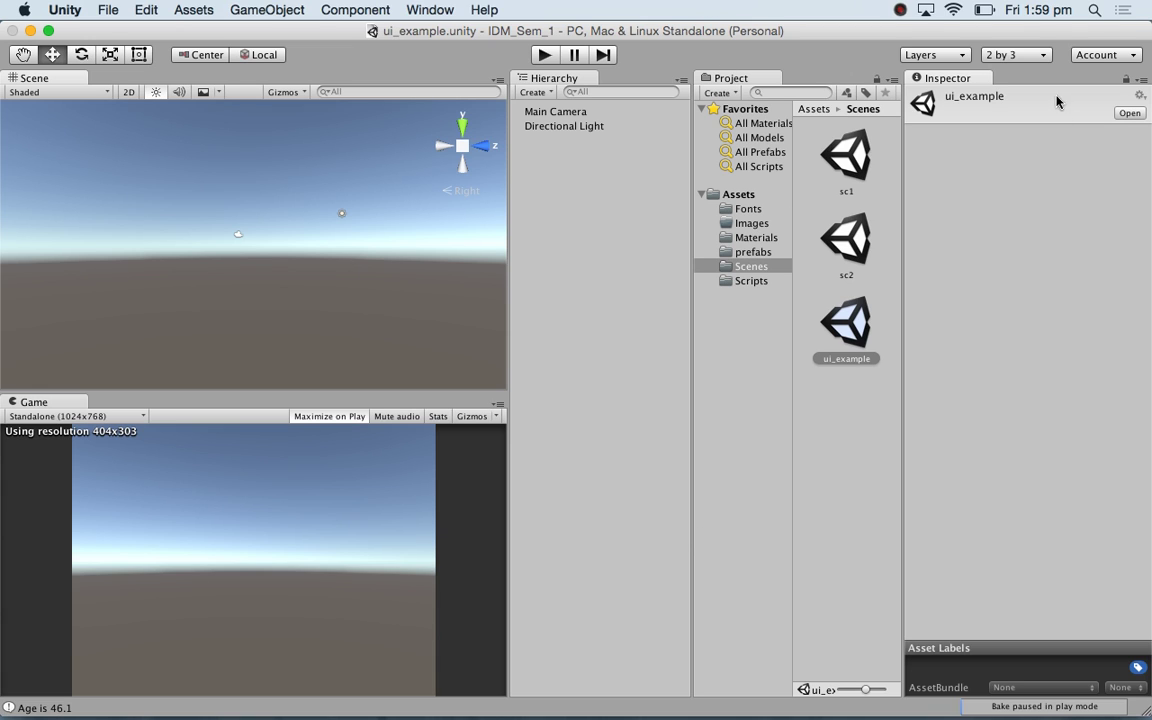
# - Add a UI Text object to the ui_example scene
pyautogui.click(260, 11)
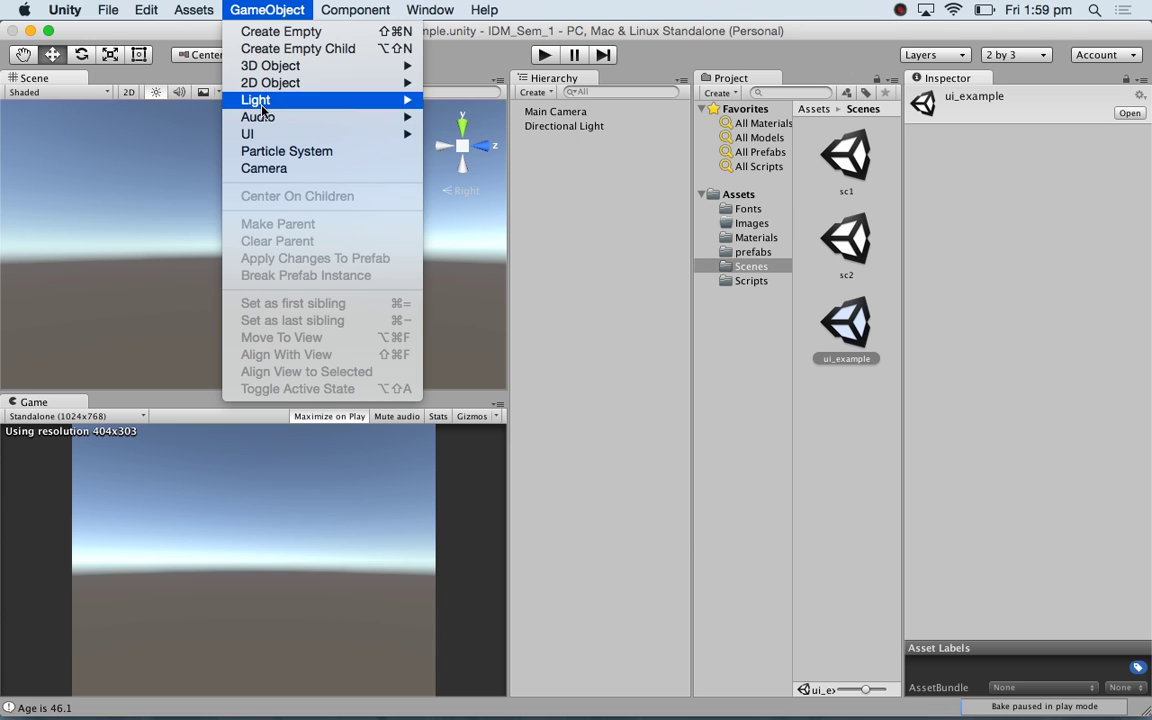
pyautogui.moveTo(270, 135)
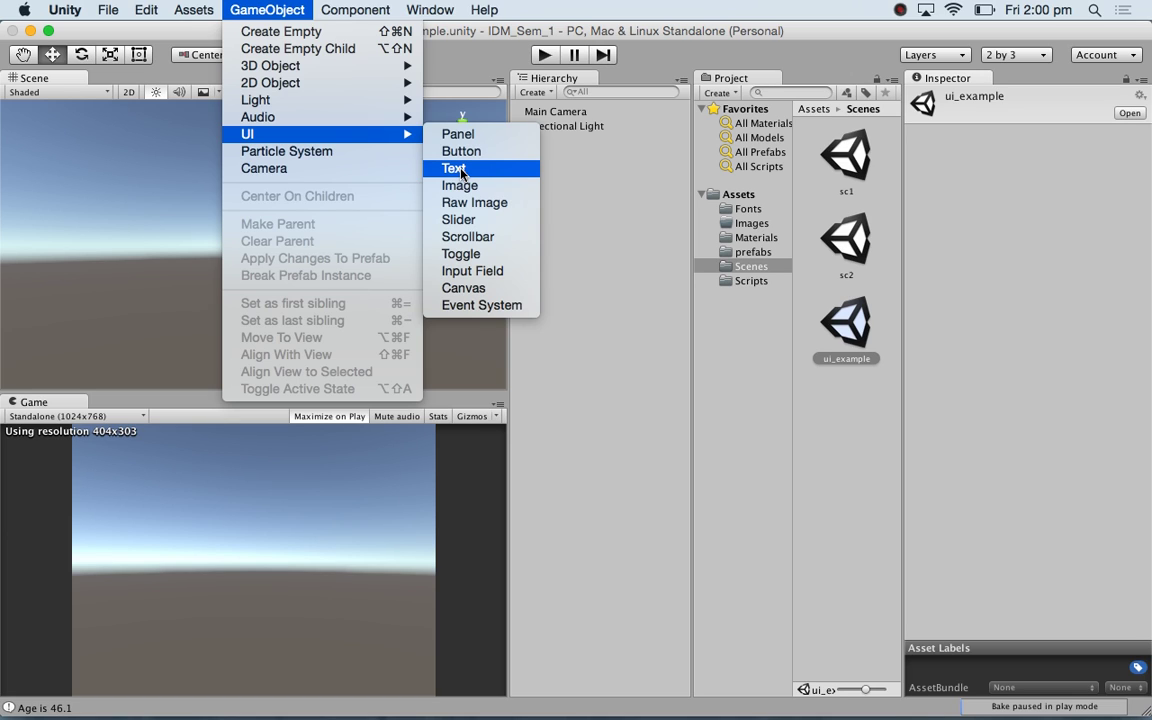
pyautogui.click(461, 170)
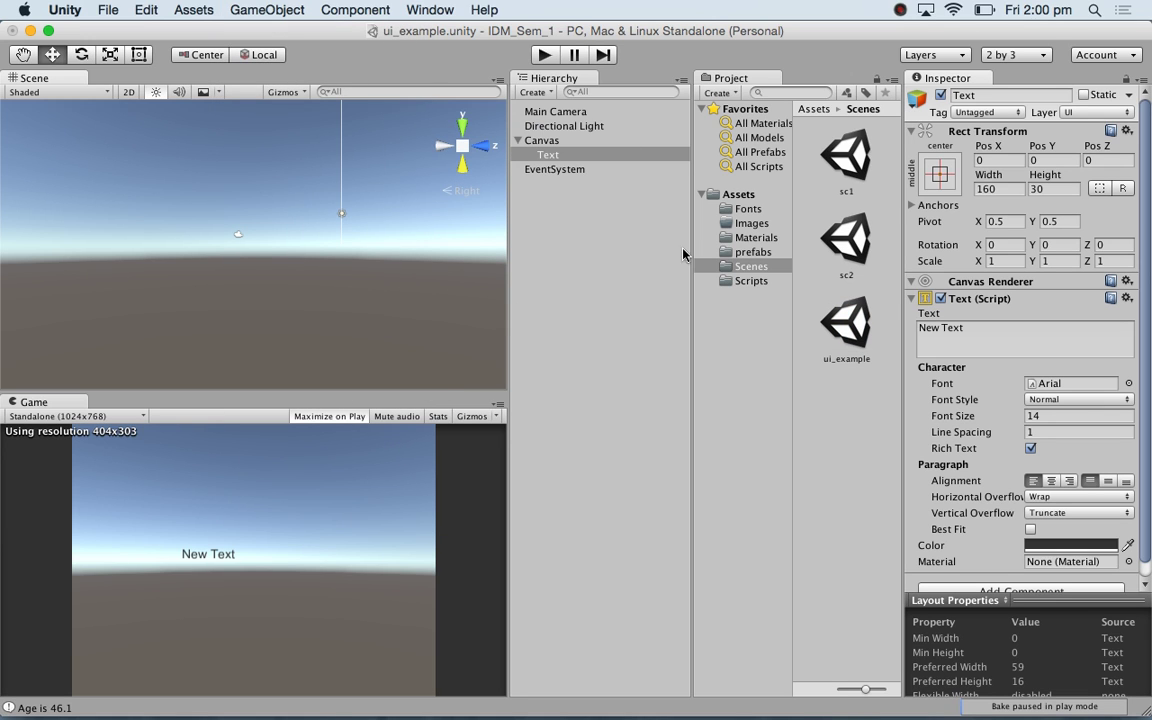
pyautogui.click(562, 203)
pyautogui.click(262, 13)
pyautogui.moveTo(264, 133)
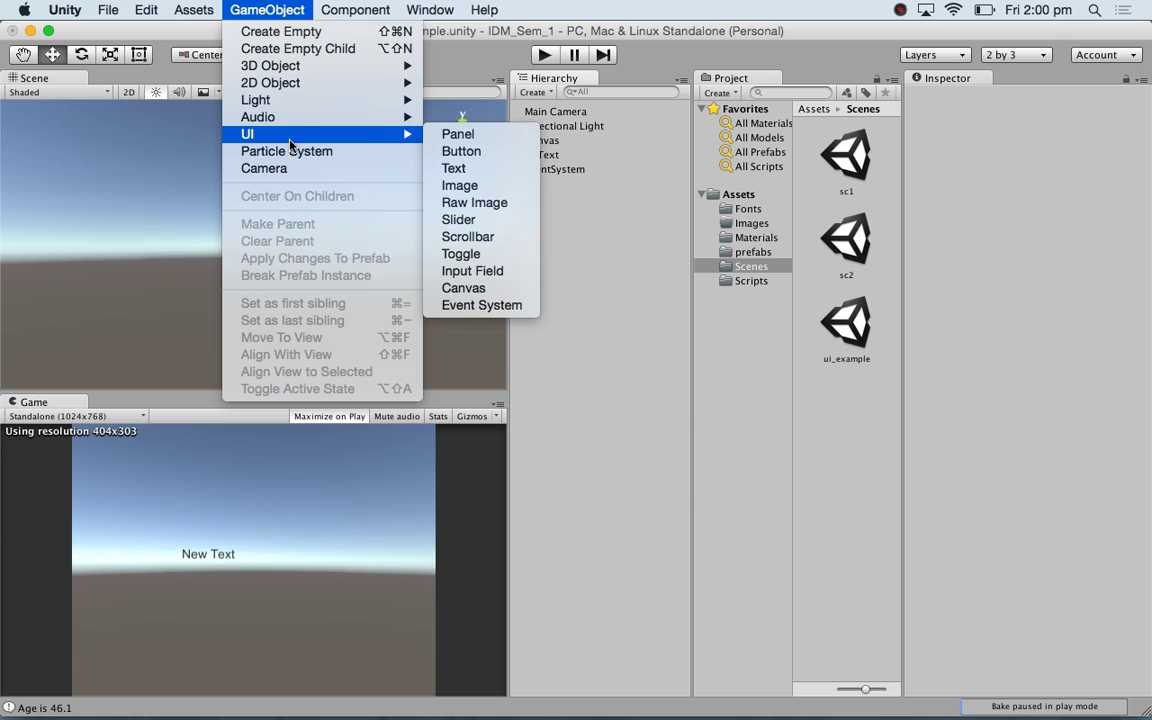
pyautogui.click(556, 206)
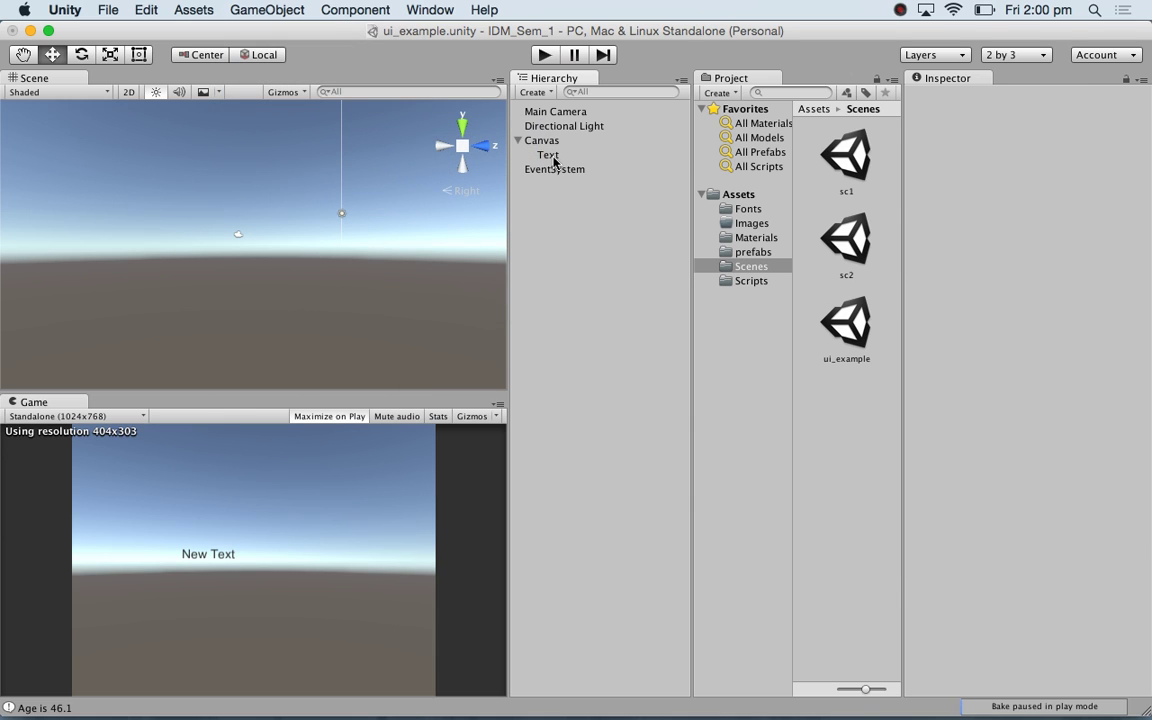
# - Select the Canvas object, collapse it in the hierarchy, and view it from the front in the Scene view
pyautogui.click(552, 156)
pyautogui.click(519, 141)
pyautogui.click(535, 141)
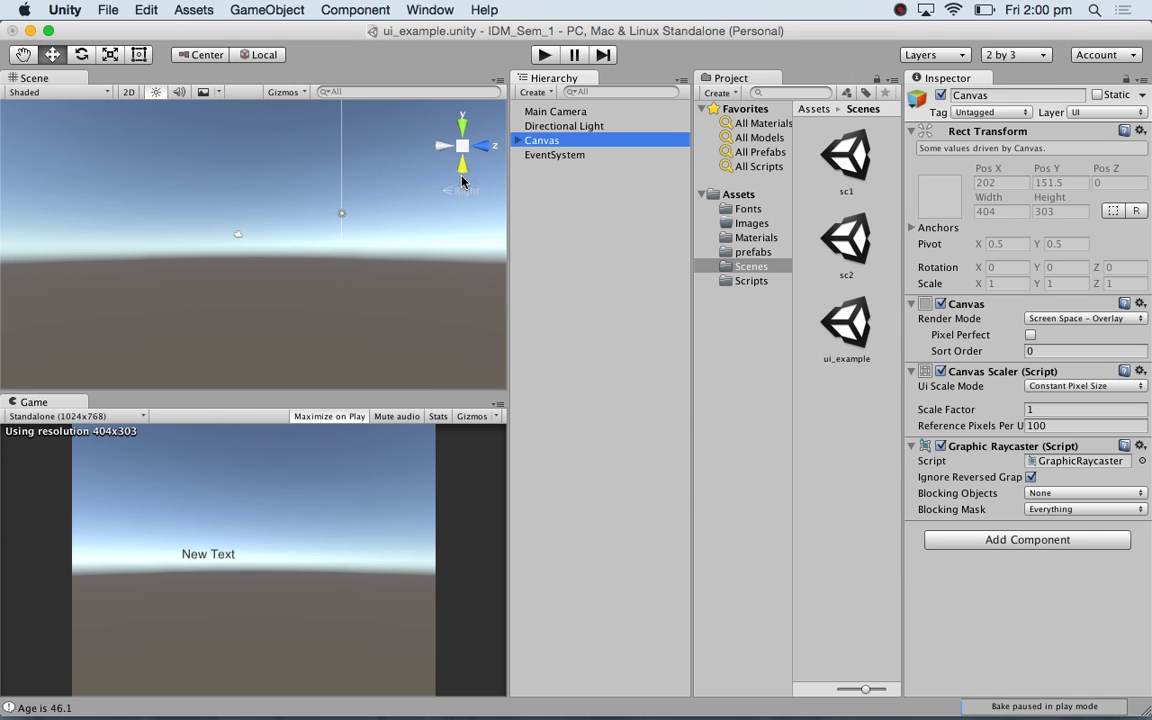
pyautogui.scroll(10, 365, 287)
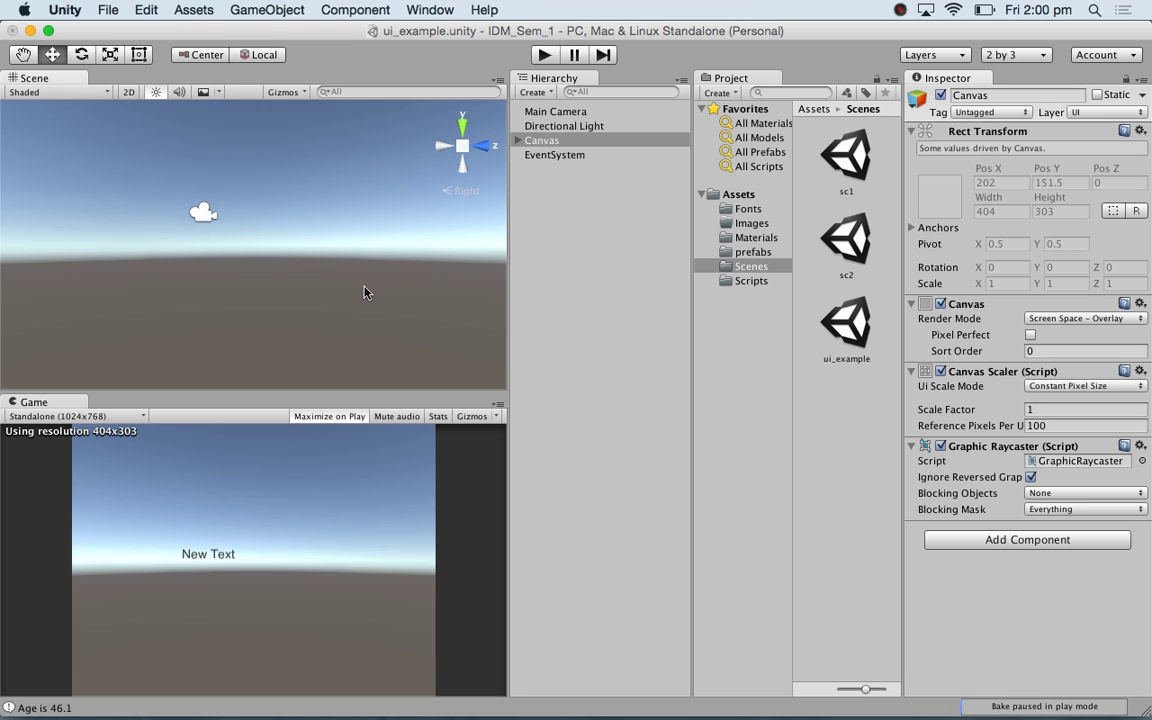
pyautogui.scroll(-3, 365, 287)
pyautogui.scroll(-20, 365, 287)
pyautogui.click(481, 148)
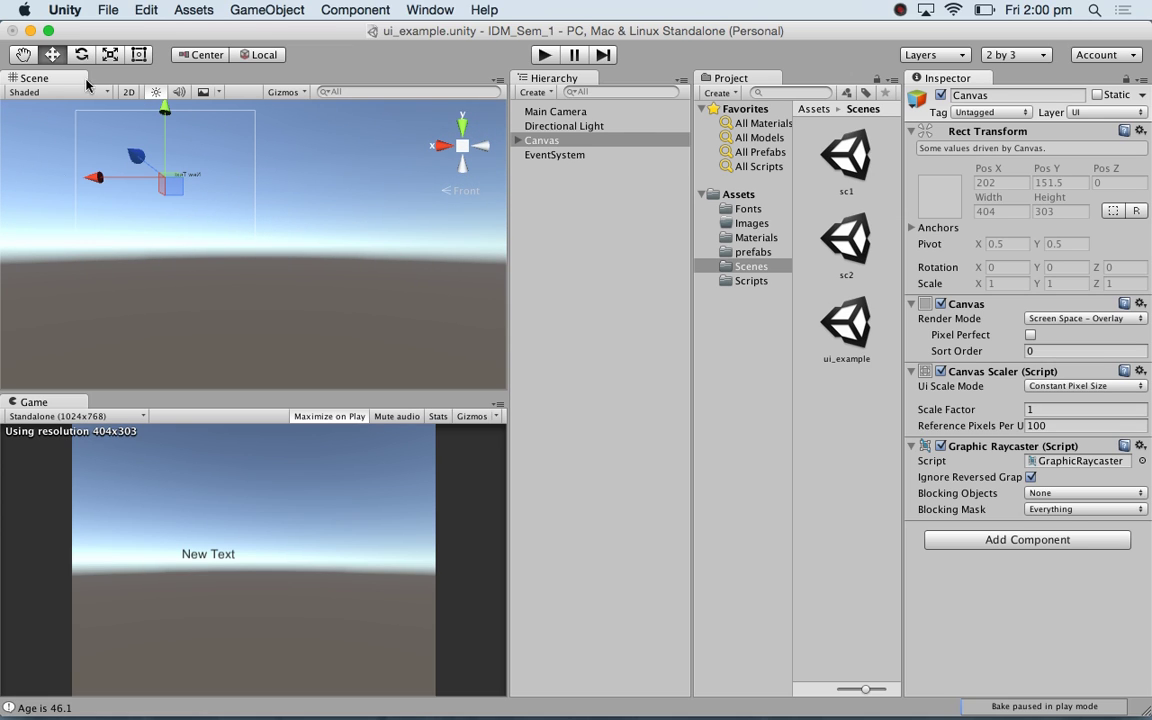
# - Deactivate and reactivate the Canvas object twice
pyautogui.click(941, 95)
pyautogui.click(941, 95)
pyautogui.click(941, 95)
pyautogui.click(941, 95)
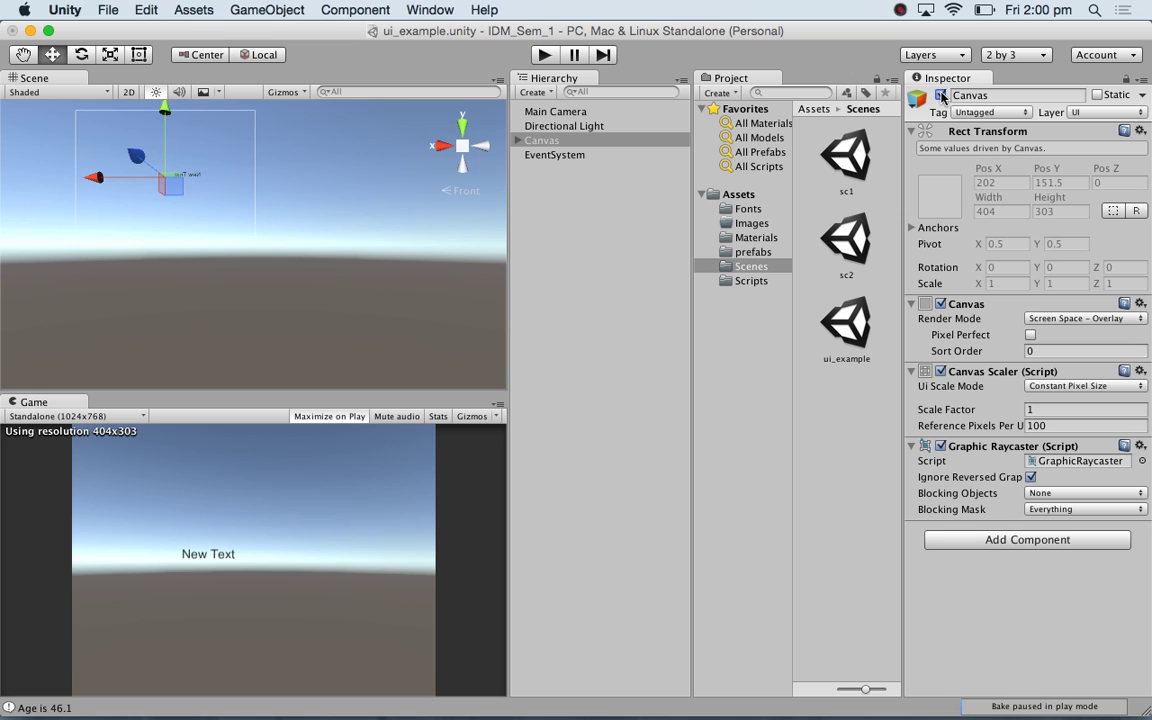
# - Expand the Canvas and inspect the components of its Text child and the EventSystem object
pyautogui.click(518, 140)
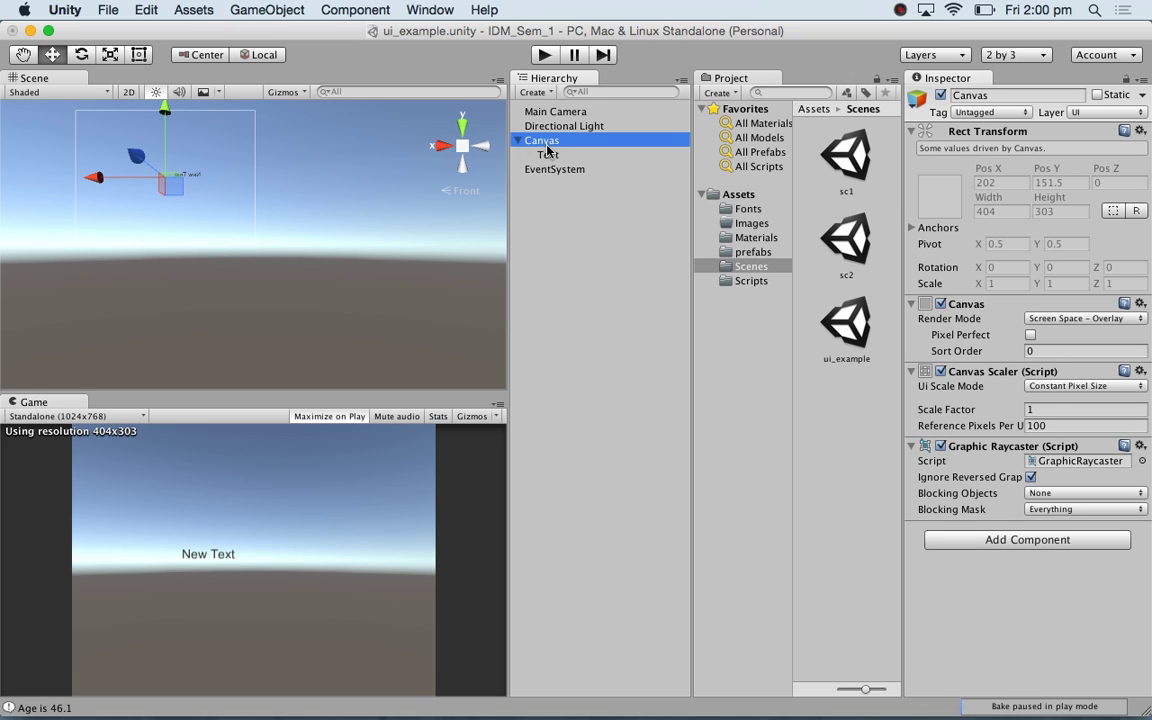
pyautogui.click(548, 155)
pyautogui.click(544, 171)
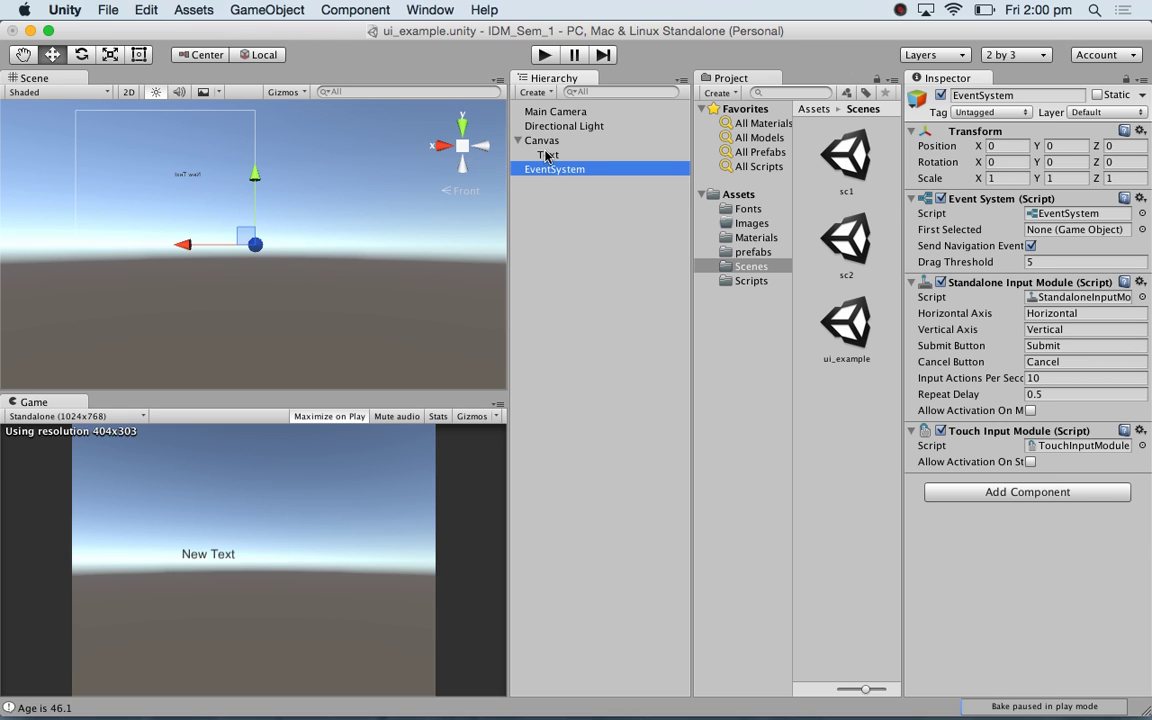
# - Change the content of the Text object under the Canvas to "Name"
pyautogui.click(548, 155)
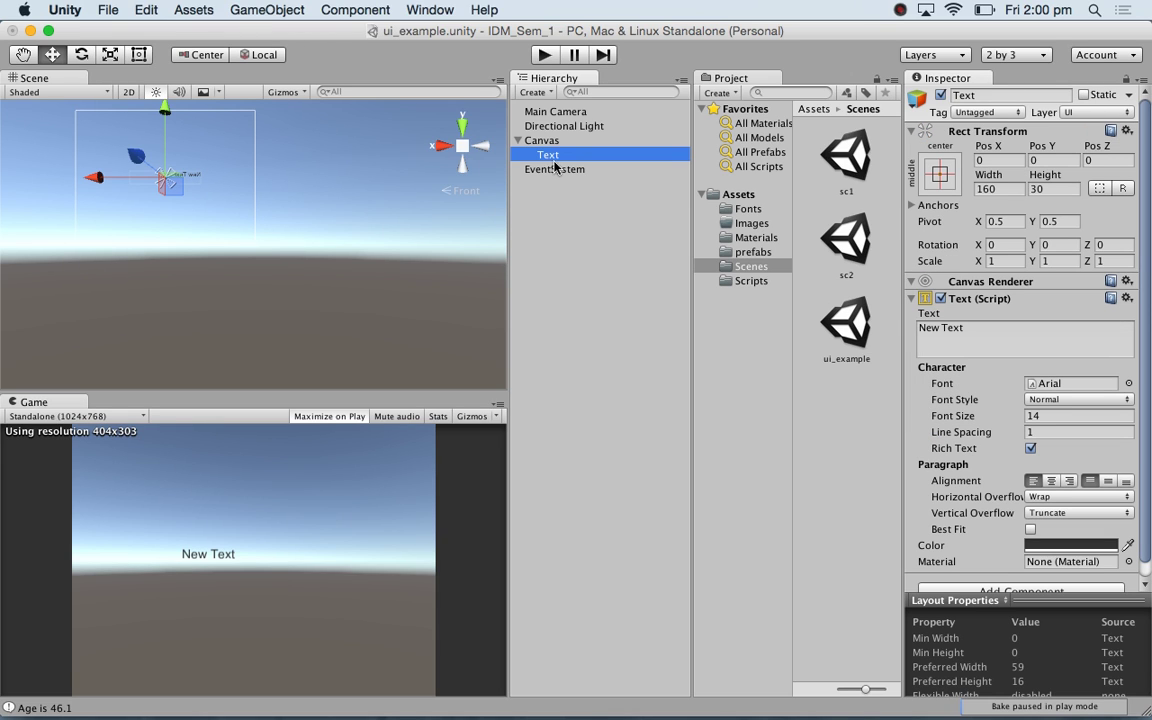
pyautogui.click(976, 328)
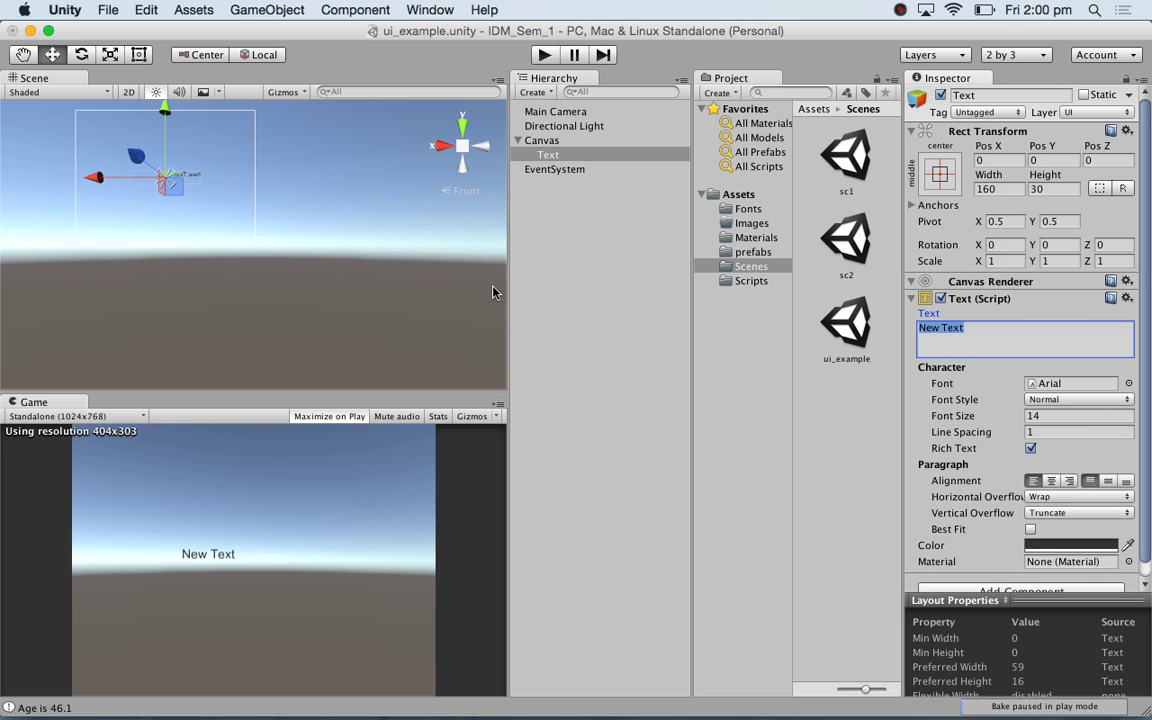
pyautogui.write('P')
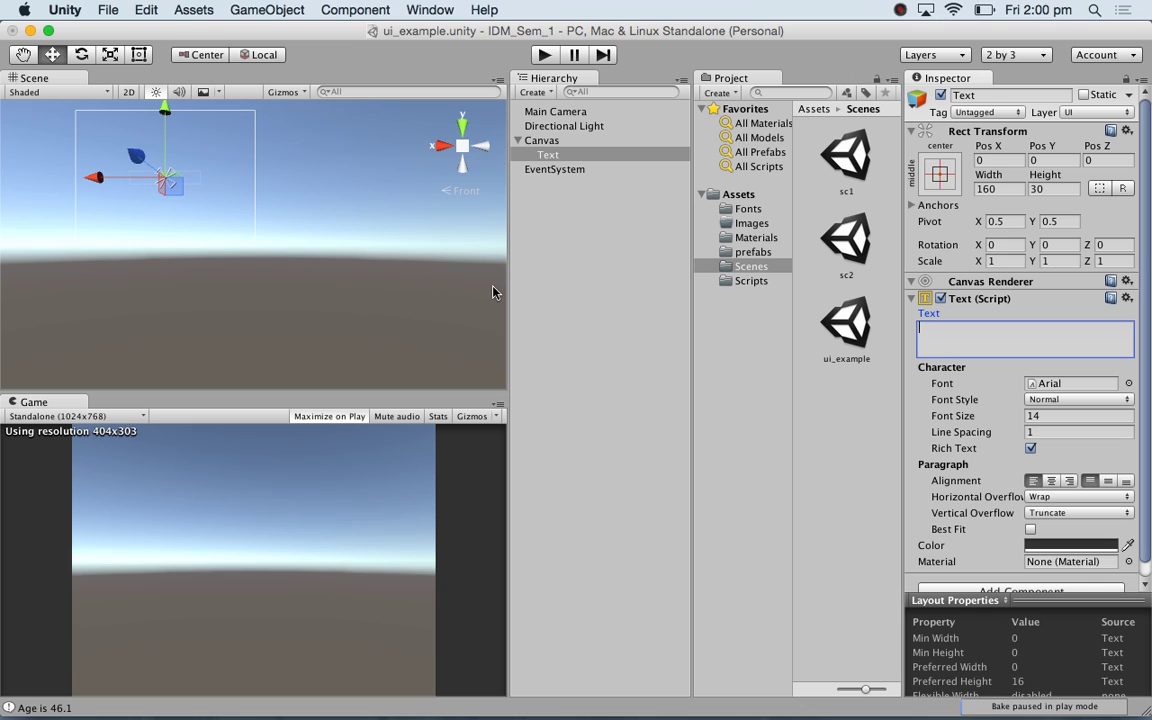
pyautogui.write('Name')
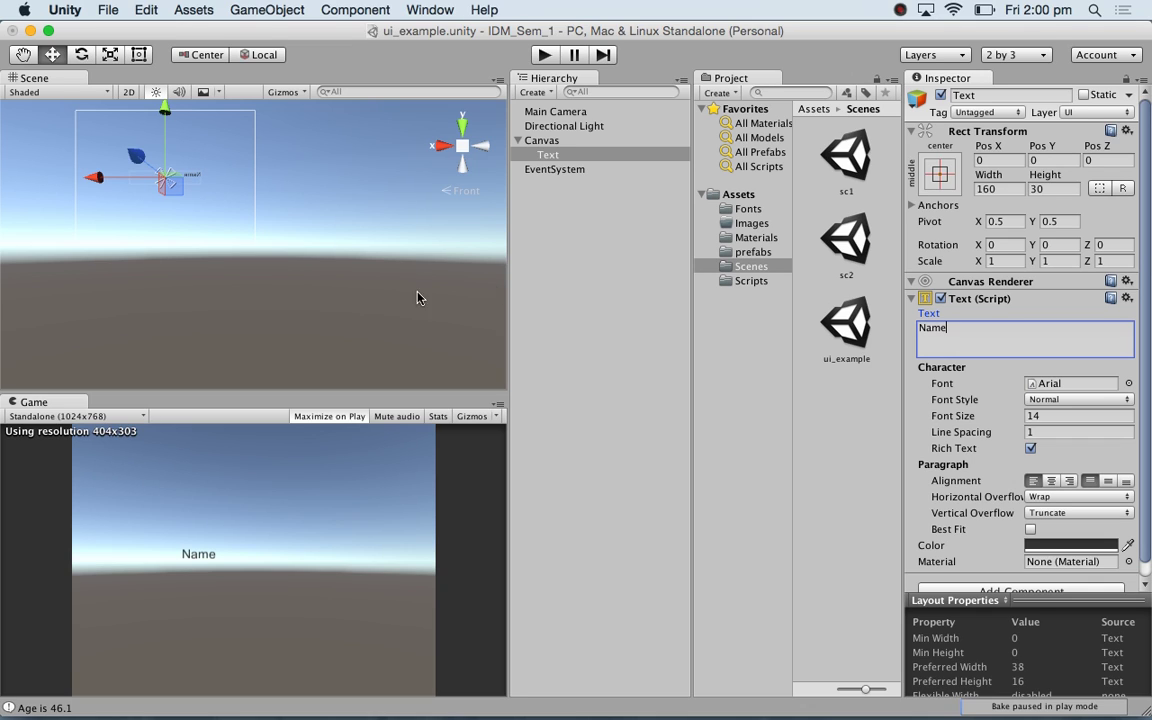
pyautogui.click(778, 338)
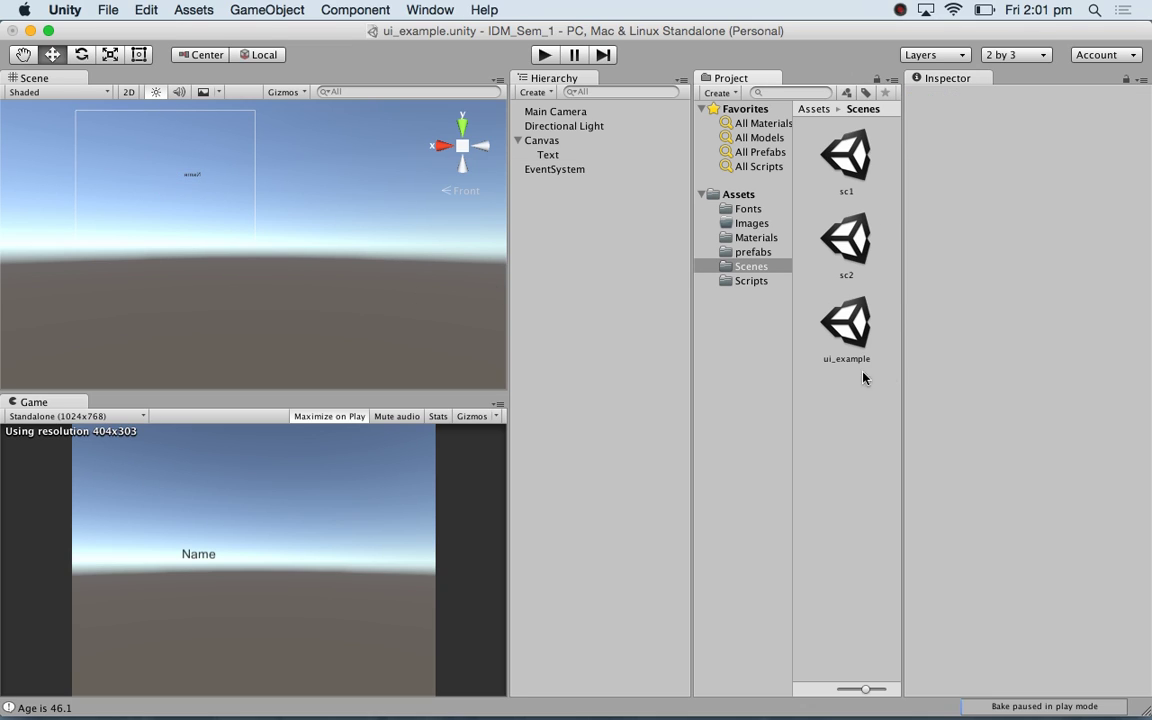
# - Set the Text object's font to neuropol and close the font picker
pyautogui.click(549, 156)
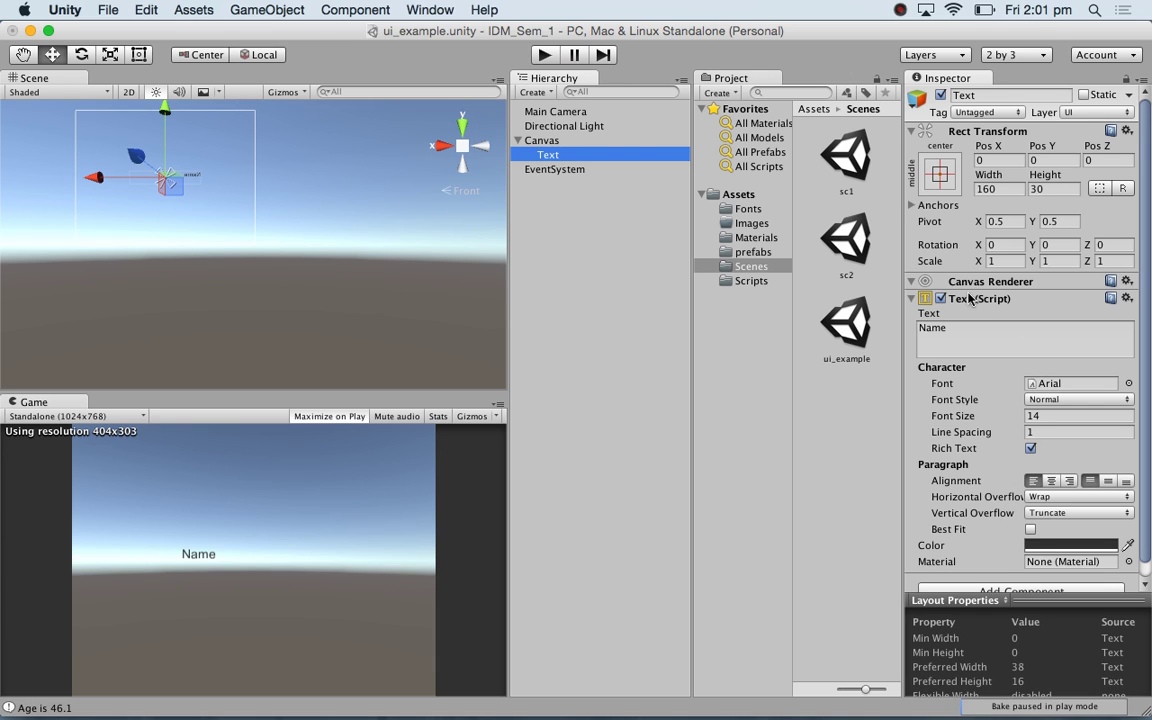
pyautogui.click(1129, 384)
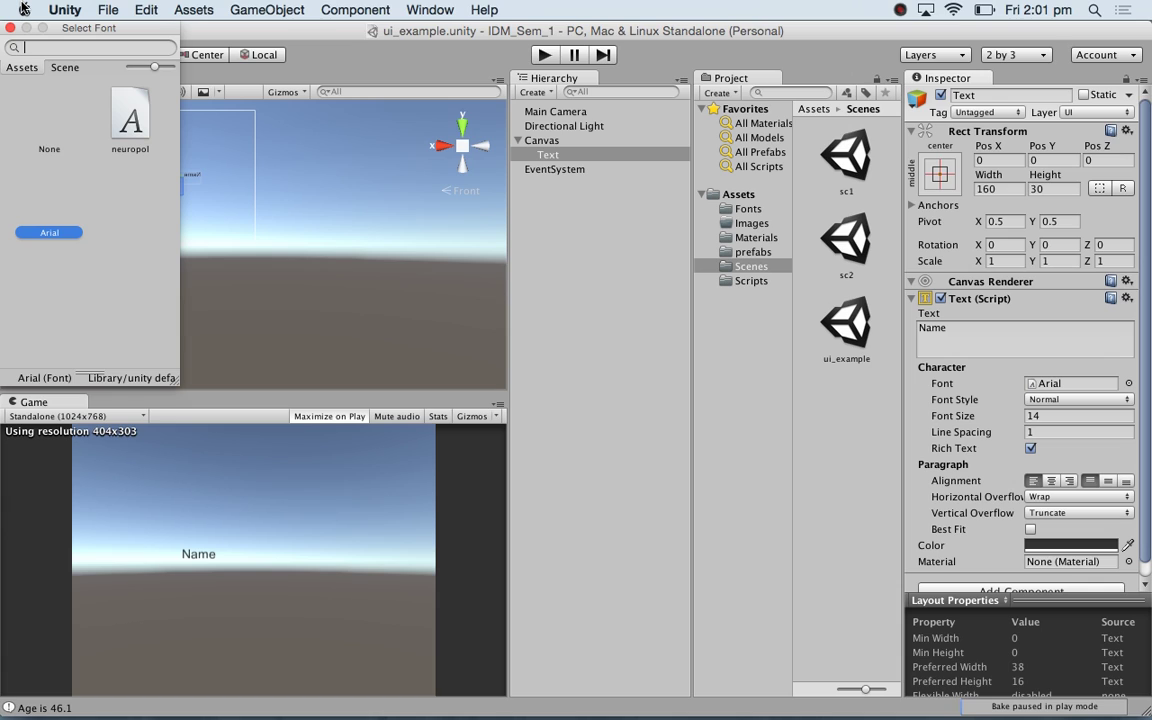
pyautogui.click(138, 142)
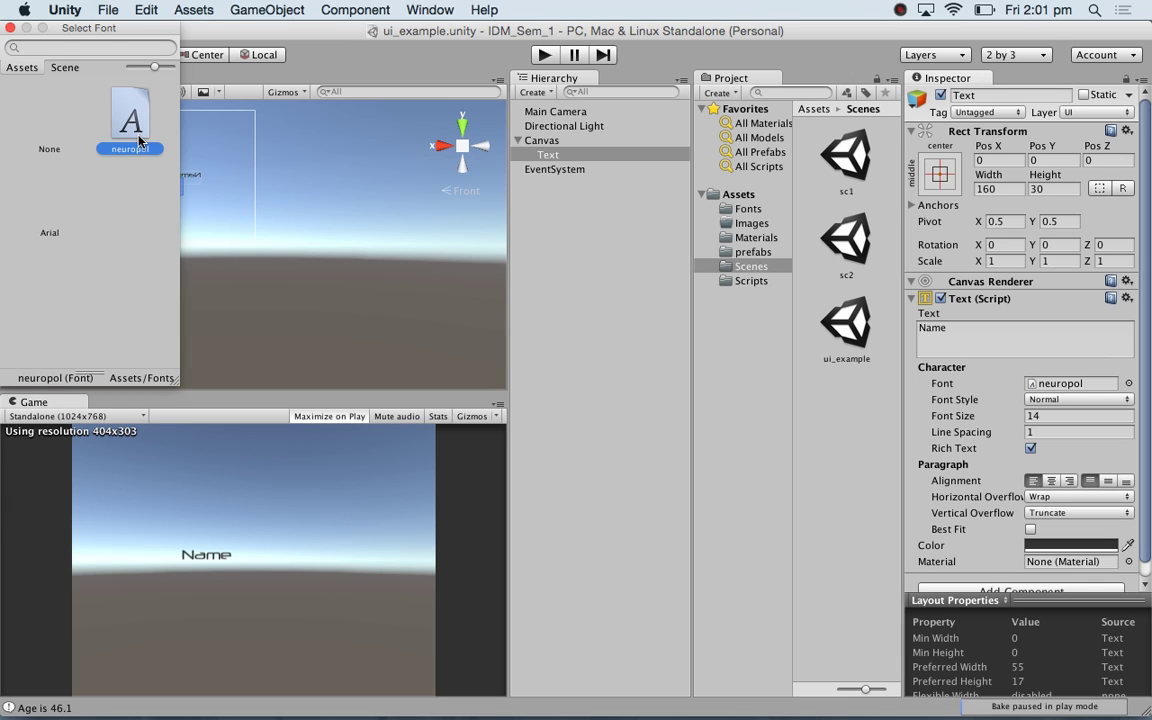
pyautogui.click(735, 213)
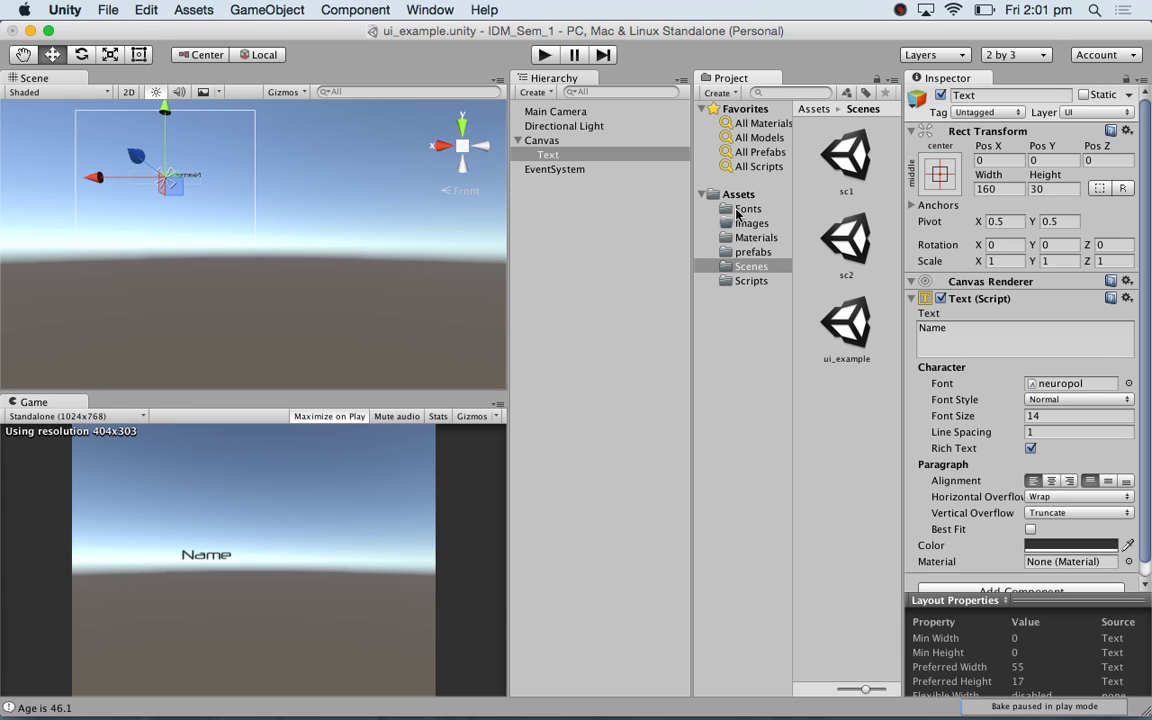
# - Look at the contents of the project's Fonts folder and the creation options available for the Assets folder
pyautogui.click(740, 209)
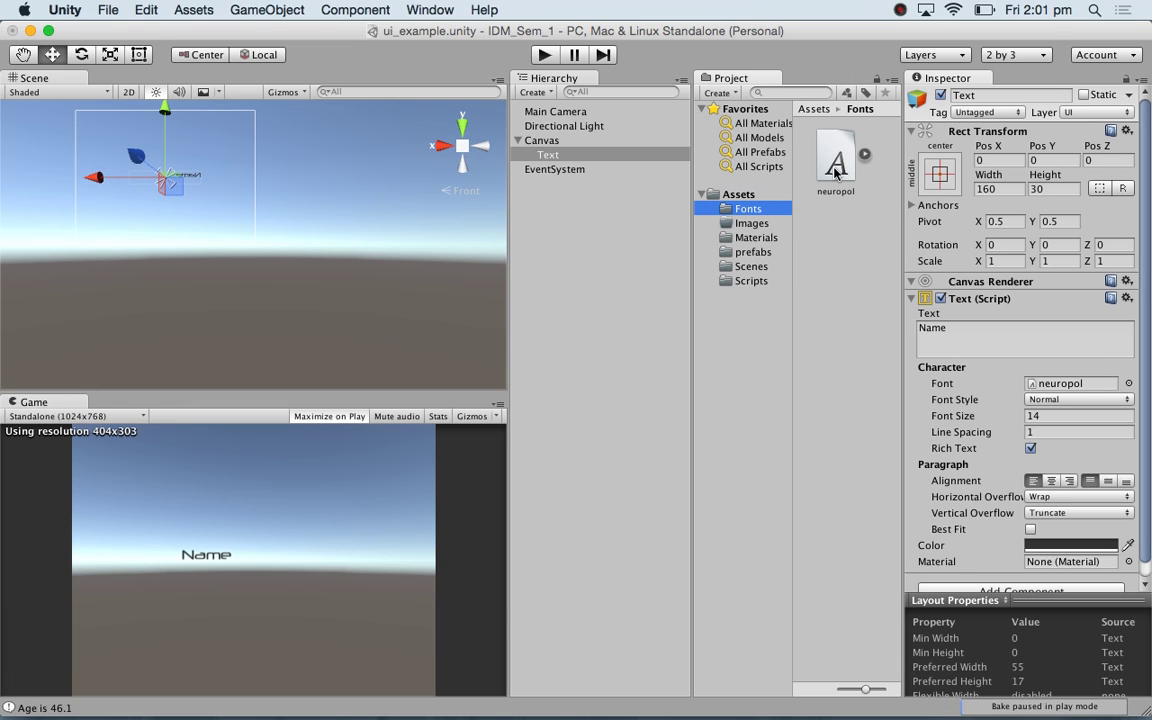
pyautogui.rightClick(739, 191)
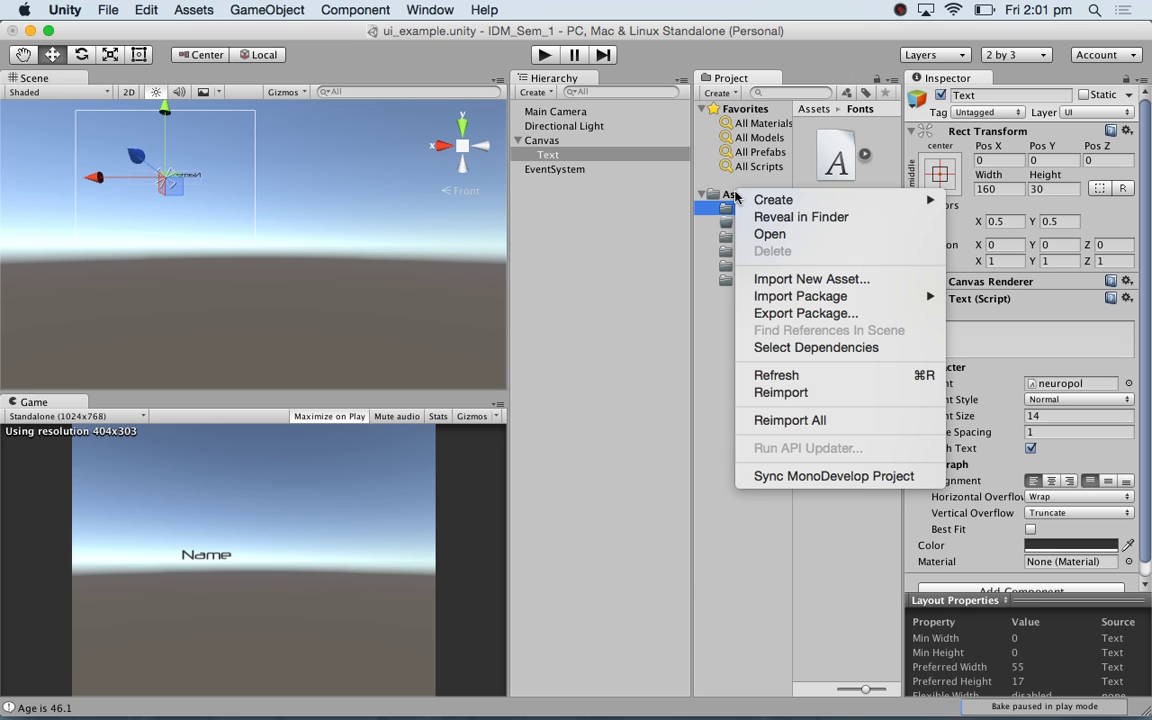
pyautogui.moveTo(745, 201)
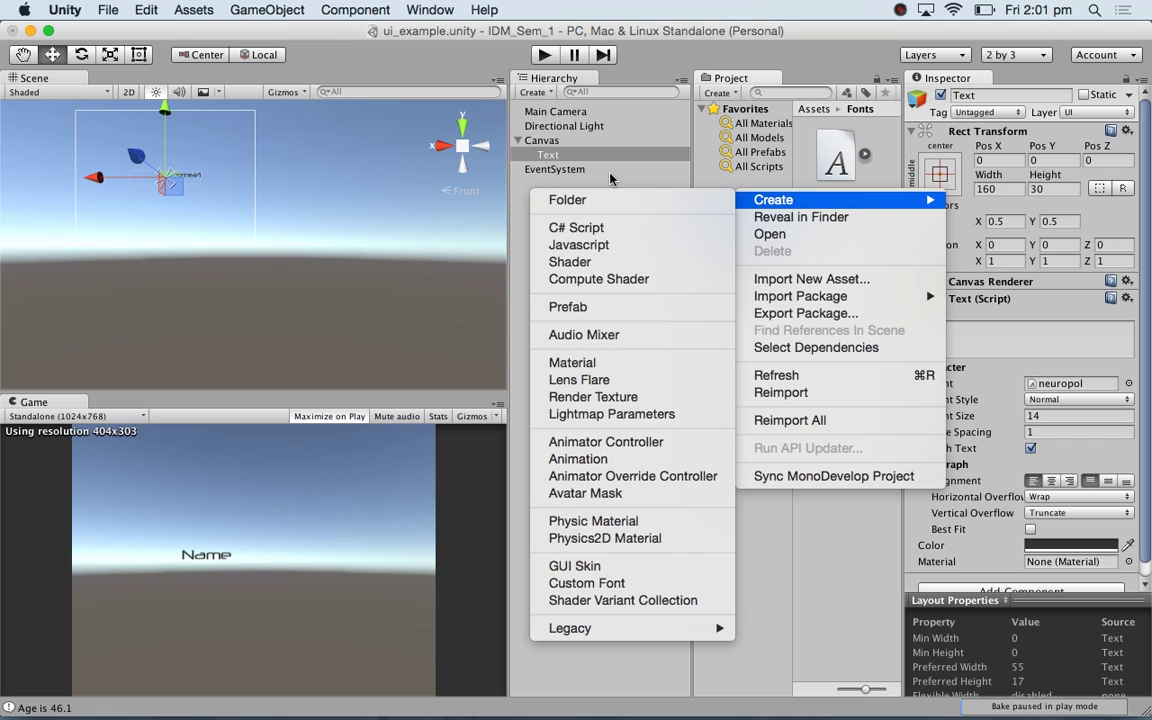
pyautogui.click(795, 545)
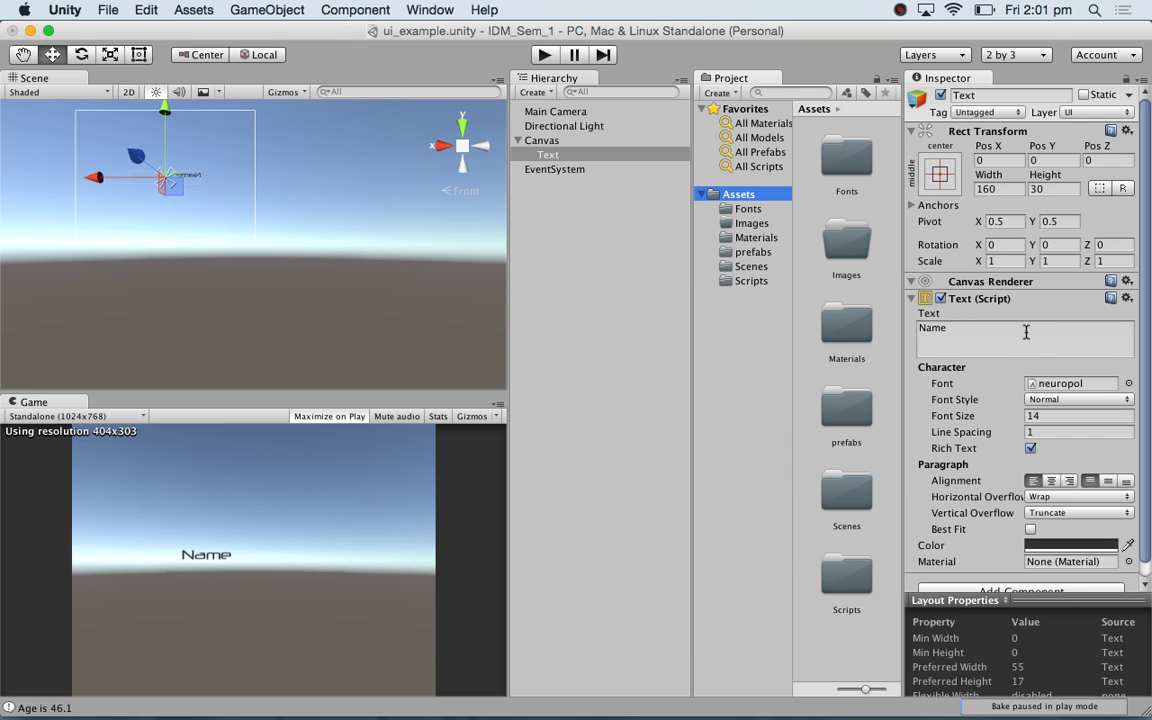
# - Set the Text object's font size to 25
pyautogui.click(512, 153)
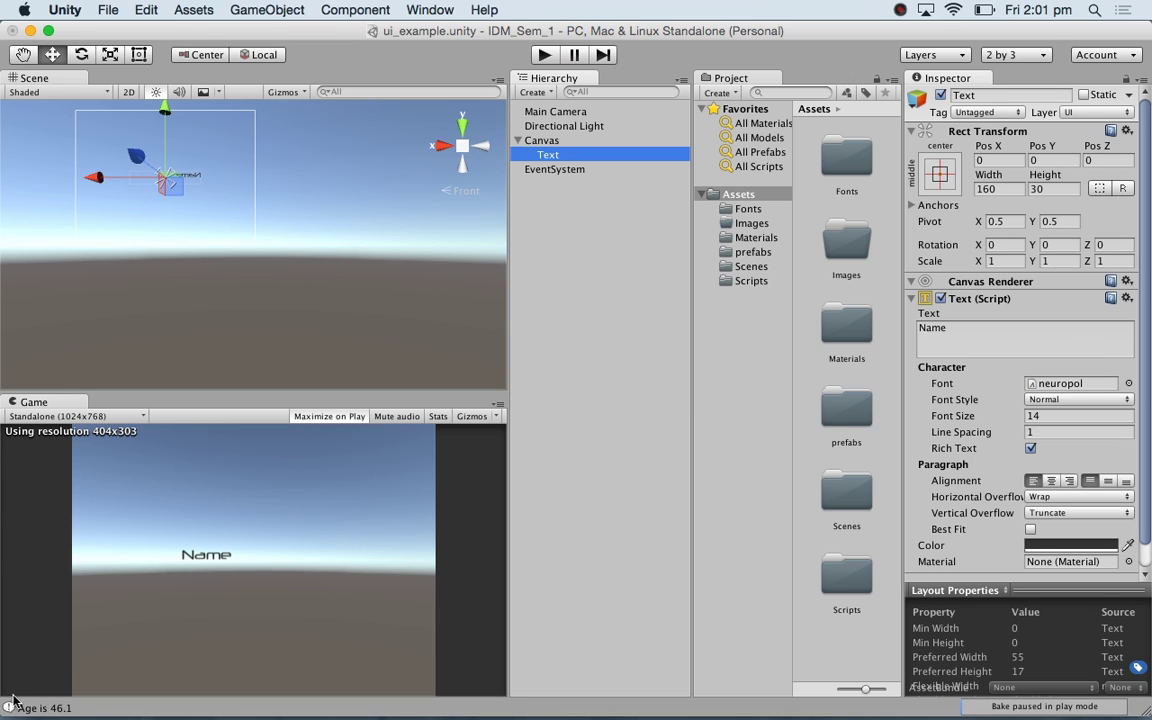
pyautogui.click(1043, 416)
pyautogui.write('34')
pyautogui.press('BackSpace')
pyautogui.press('BackSpace')
pyautogui.write('27')
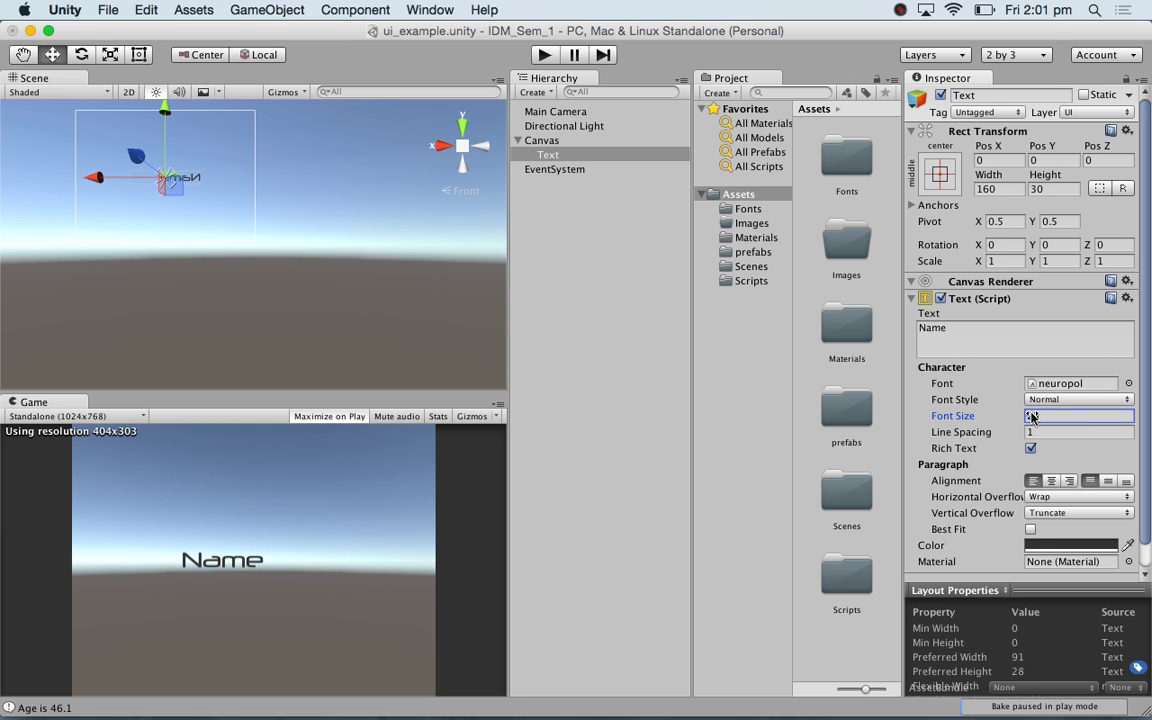
pyautogui.press('BackSpace')
pyautogui.write('5')
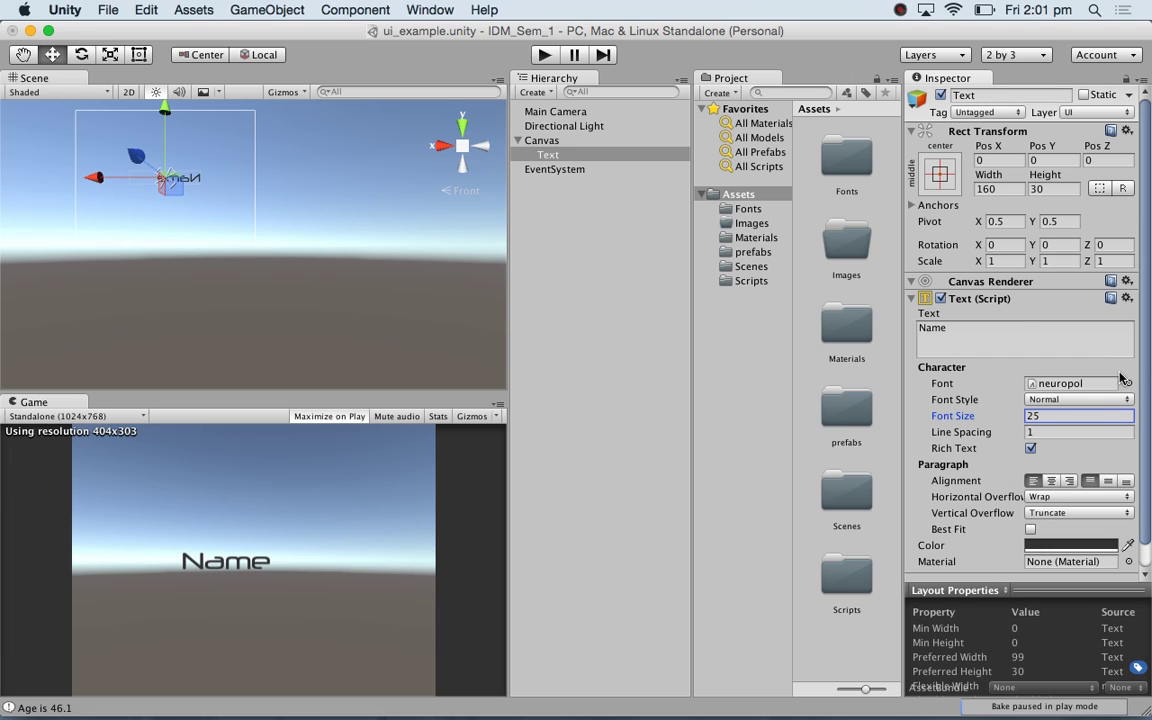
# - Set the text's horizontal and vertical overflow to Overflow, try other font sizes, and finish with size 25
pyautogui.click(1062, 499)
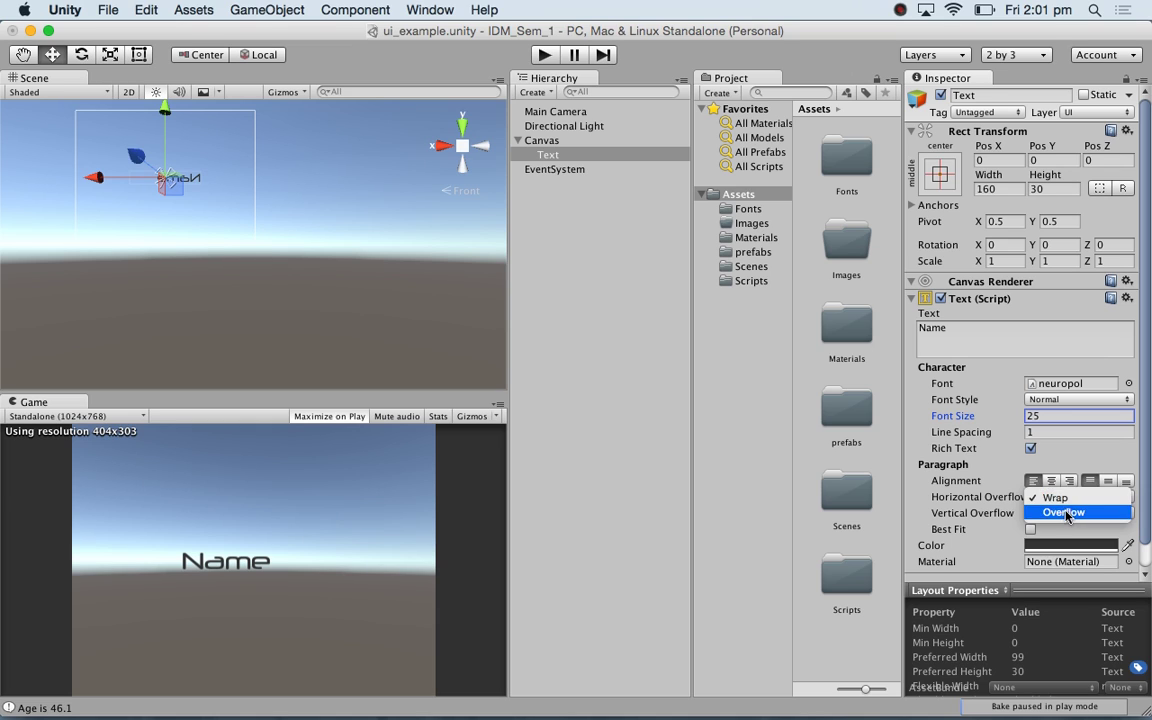
pyautogui.click(1064, 513)
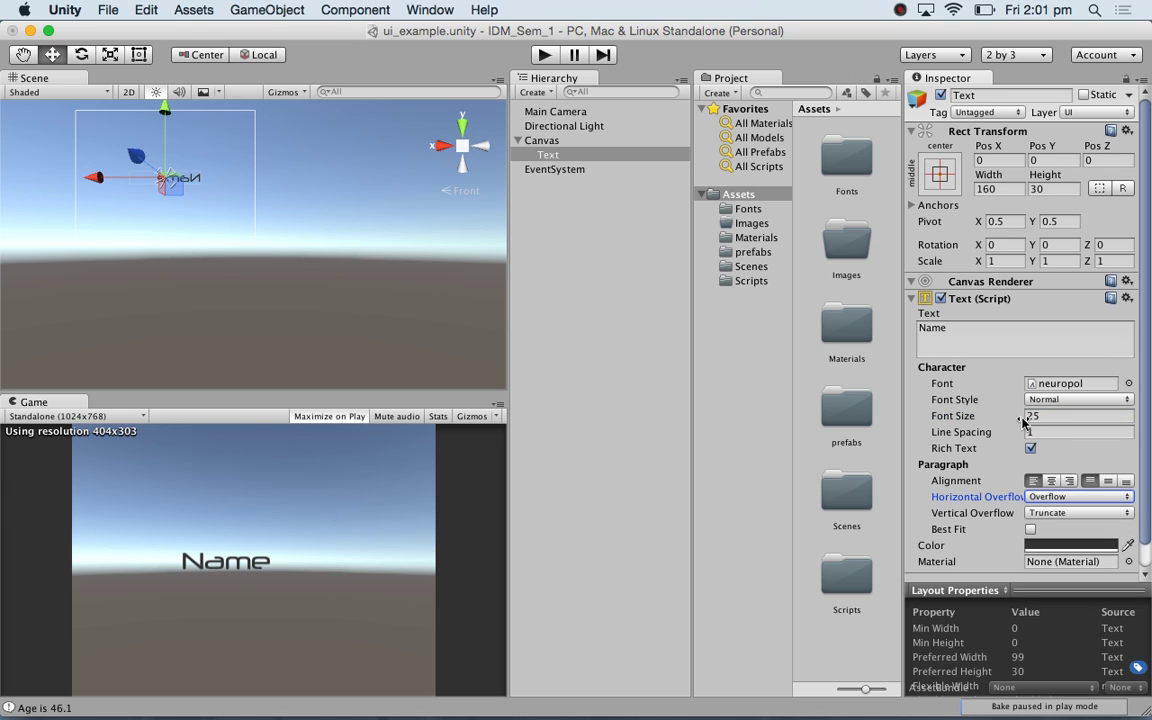
pyautogui.moveTo(1022, 421); pyautogui.dragTo(1024, 421)
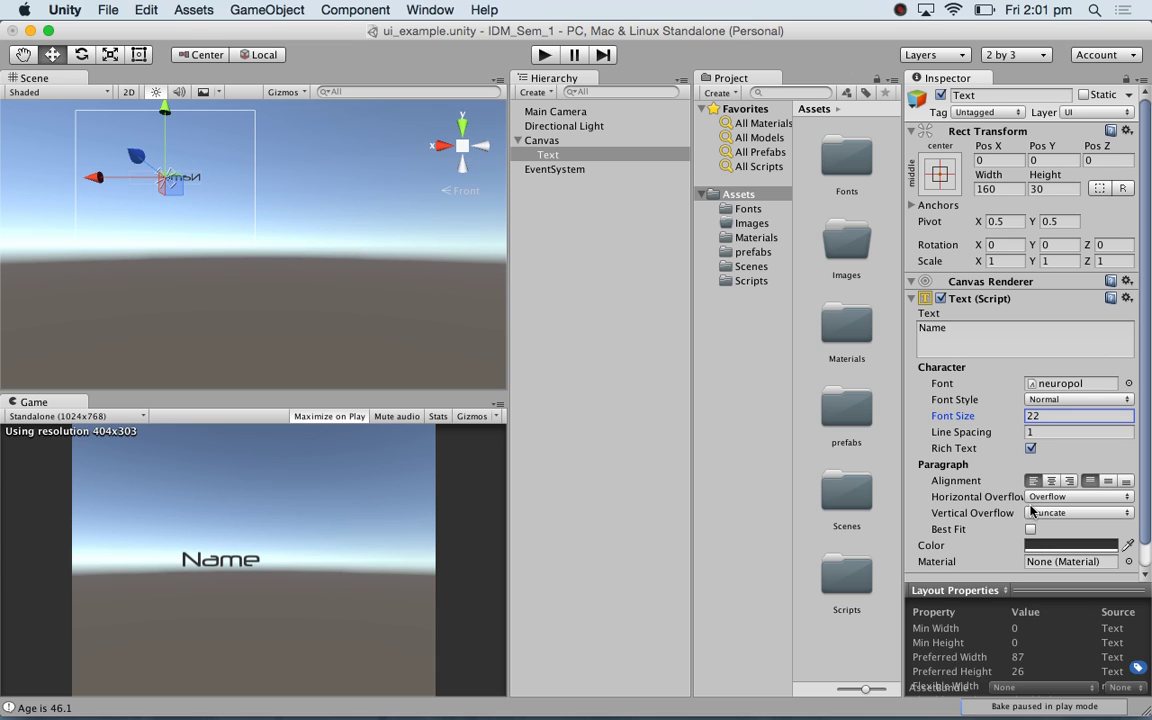
pyautogui.click(1040, 512)
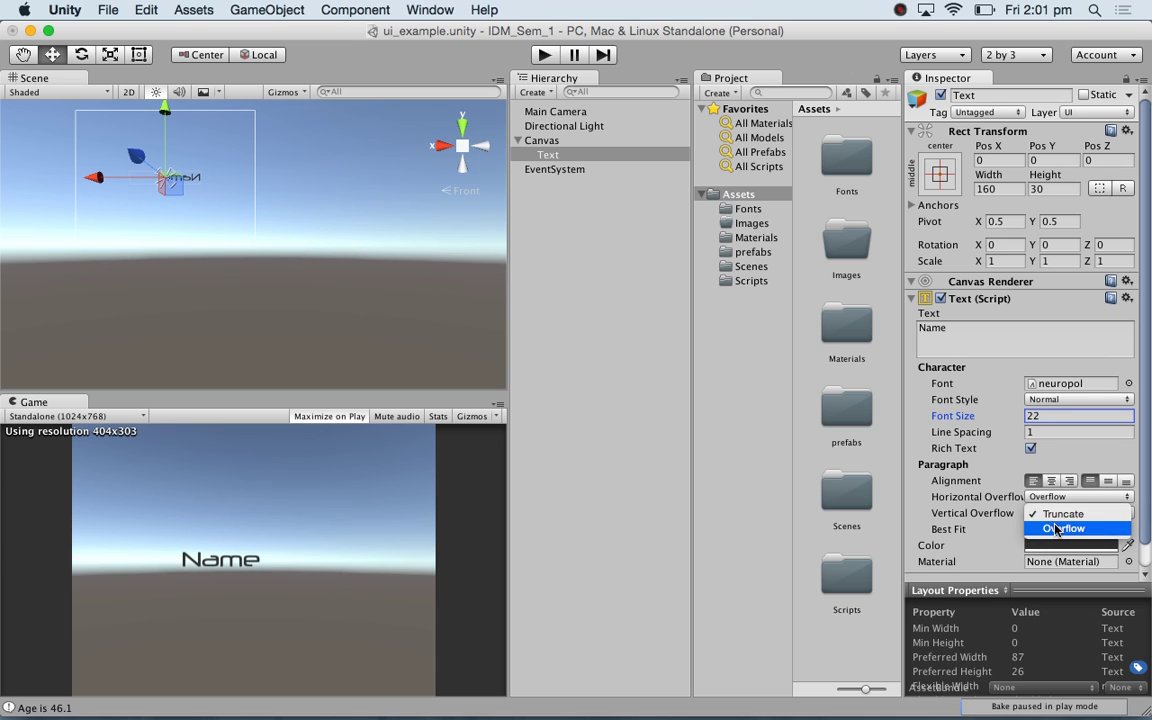
pyautogui.click(1056, 527)
pyautogui.moveTo(1022, 416)
pyautogui.mouseDown()
pyautogui.moveTo(1058, 415)
pyautogui.moveTo(1031, 414)
pyautogui.mouseUp()
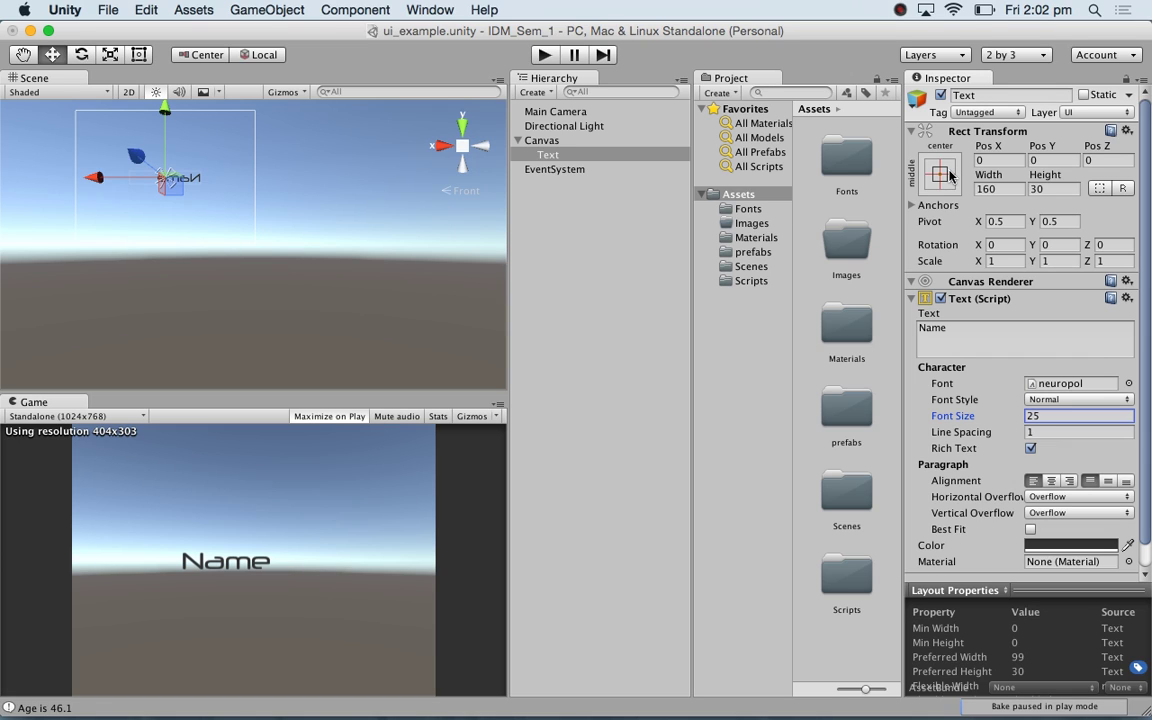
# - Anchor the Text object to the top left of the Canvas with a preset that also sets its position
pyautogui.press('alt')
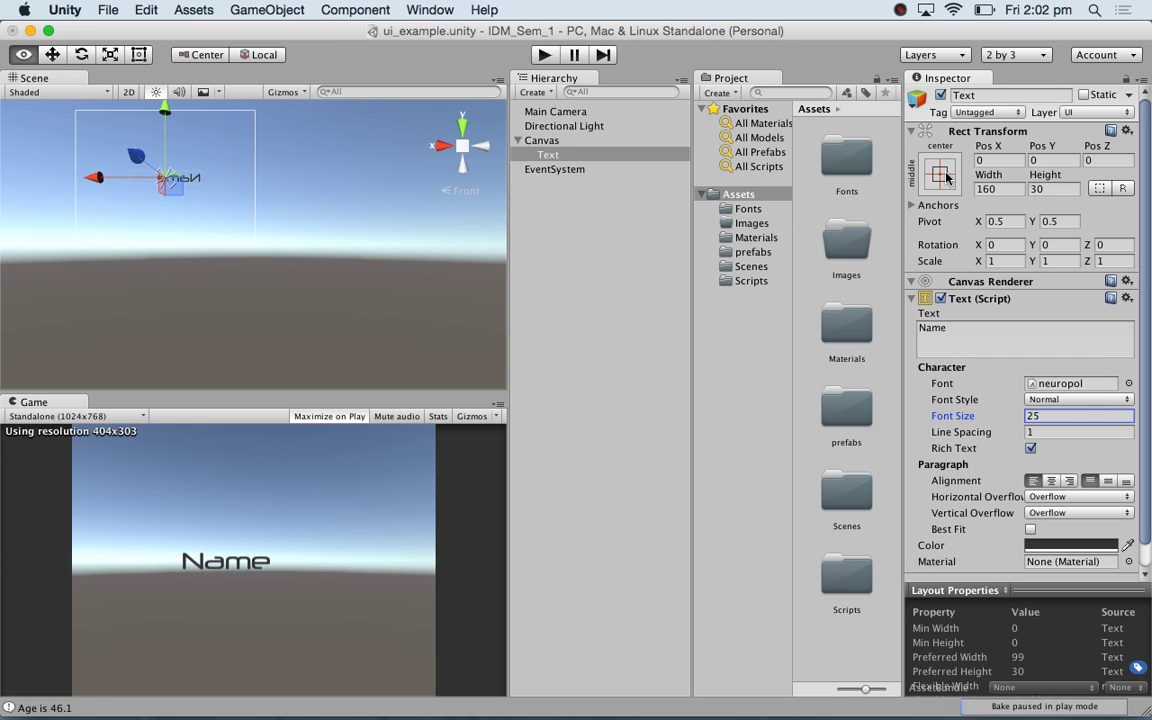
pyautogui.click(941, 174)
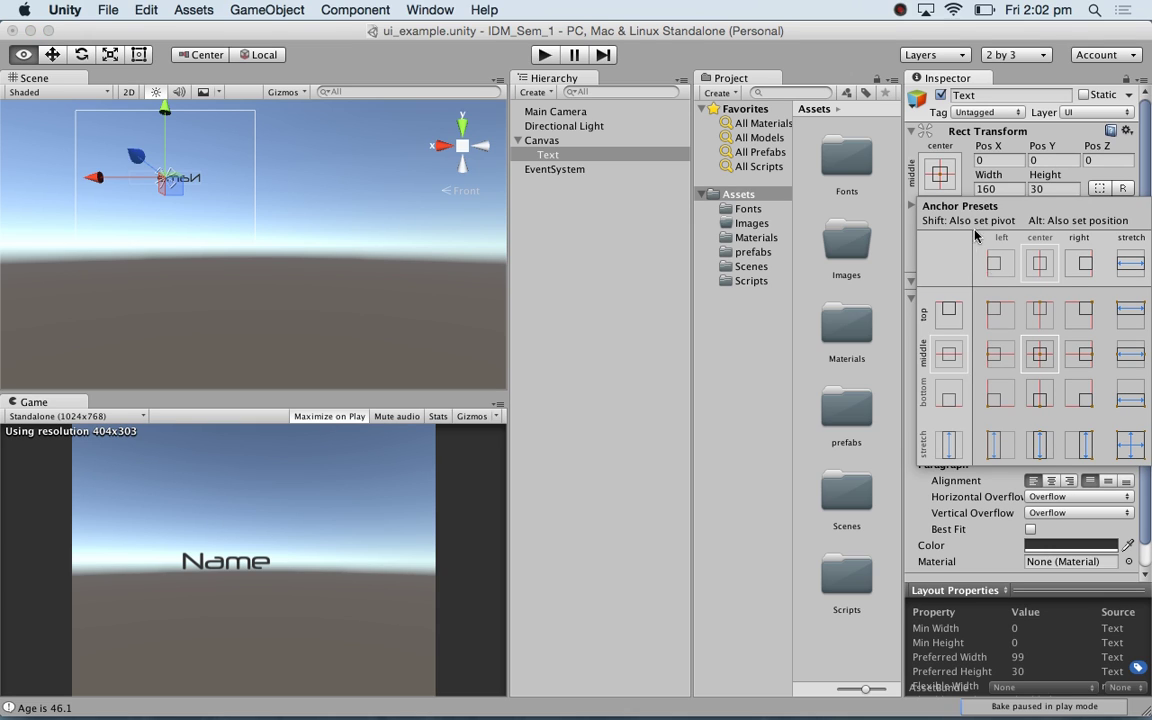
pyautogui.keyDown('alt'); pyautogui.click(1001, 318); pyautogui.keyUp('alt')
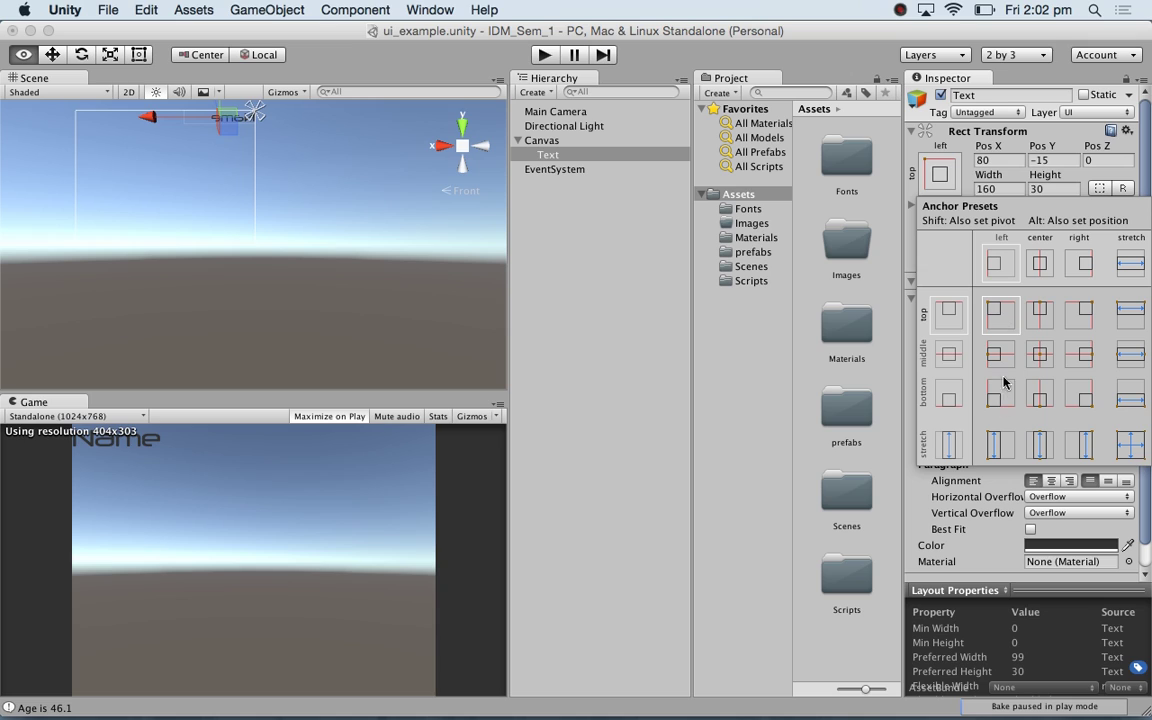
# - Try the left and right anchor presets that also set position on the Text object, finishing with middle right
pyautogui.keyDown('alt'); pyautogui.click(994, 354); pyautogui.keyUp('alt')
pyautogui.keyDown('alt'); pyautogui.click(996, 399); pyautogui.keyUp('alt')
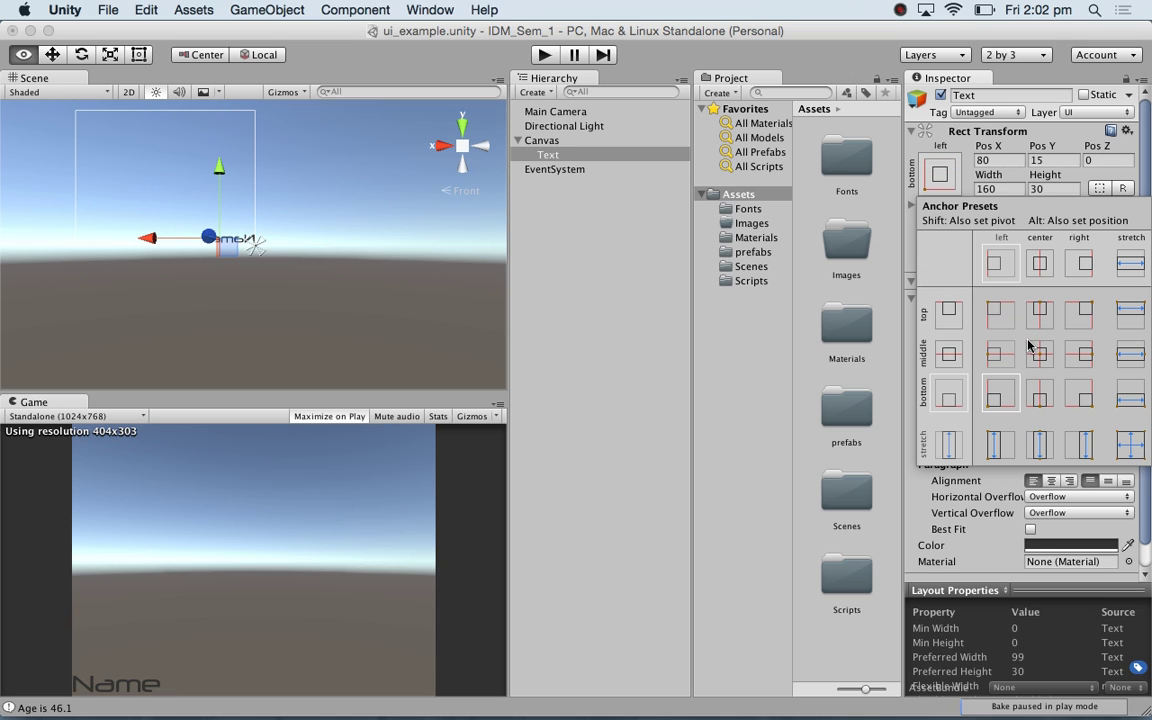
pyautogui.keyDown('alt'); pyautogui.click(1079, 354); pyautogui.keyUp('alt')
pyautogui.keyDown('alt'); pyautogui.click(1079, 310); pyautogui.keyUp('alt')
pyautogui.keyDown('alt'); pyautogui.click(1082, 354); pyautogui.keyUp('alt')
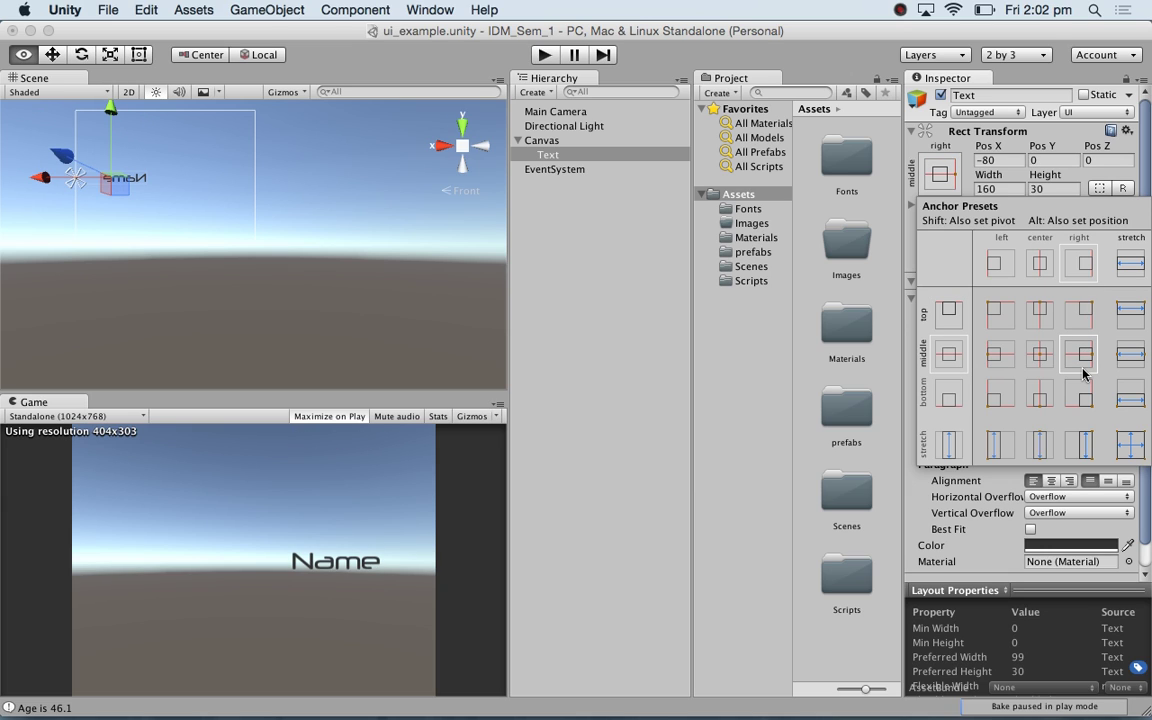
pyautogui.keyDown('alt'); pyautogui.click(1079, 398); pyautogui.keyUp('alt')
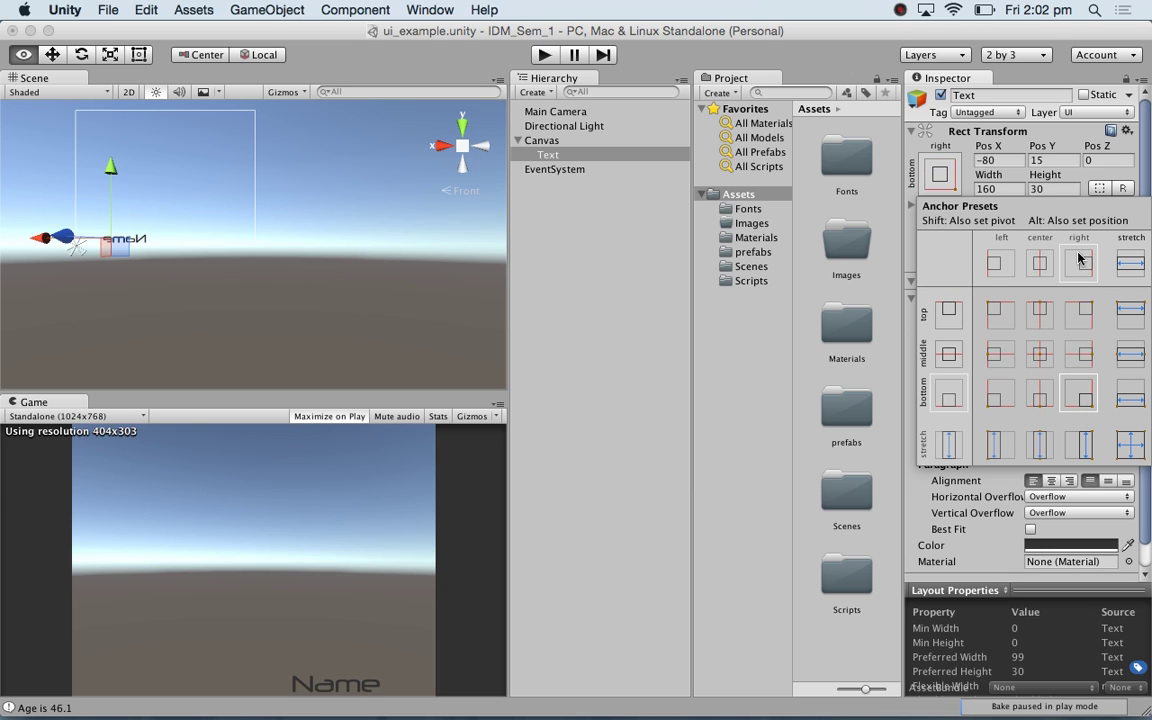
pyautogui.keyDown('alt'); pyautogui.click(1079, 354); pyautogui.keyUp('alt')
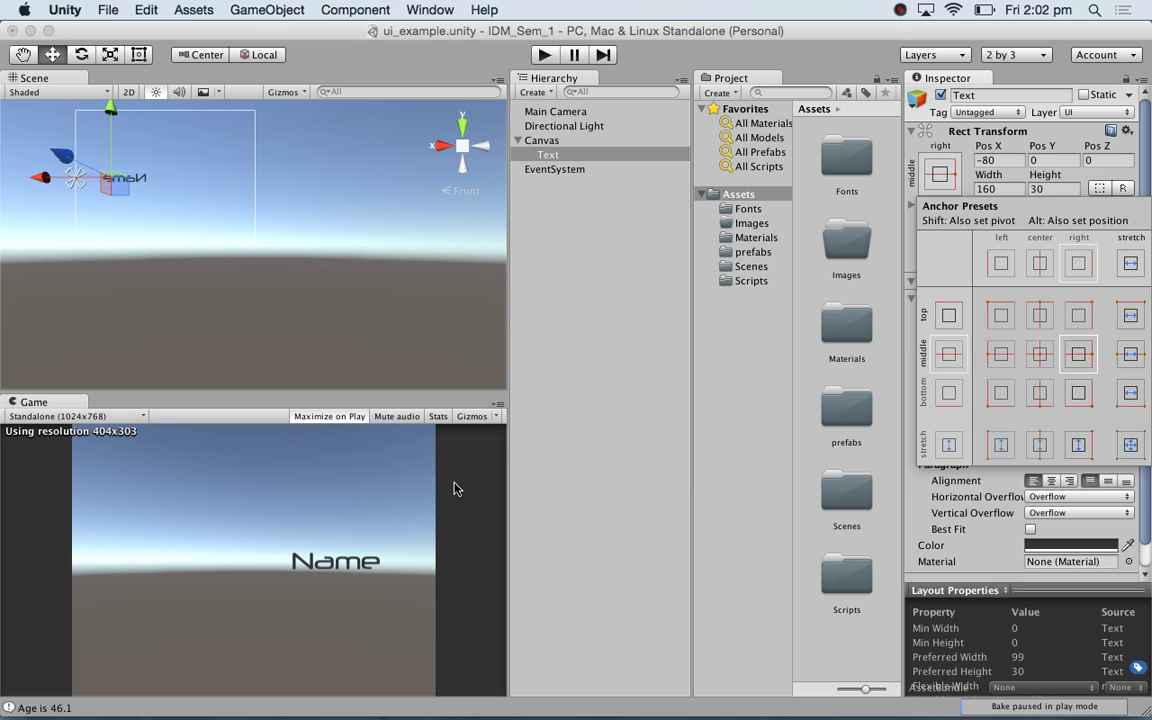
pyautogui.click(650, 465)
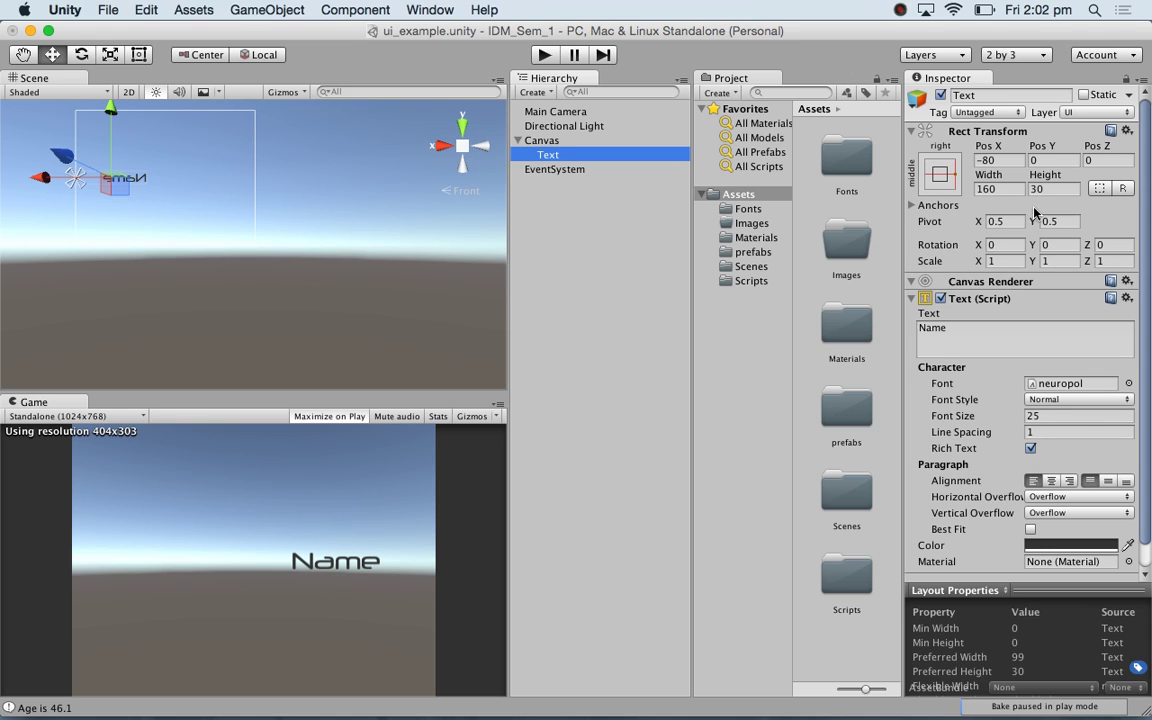
# - Reduce the Text object's width to about 92.2
pyautogui.click(990, 180)
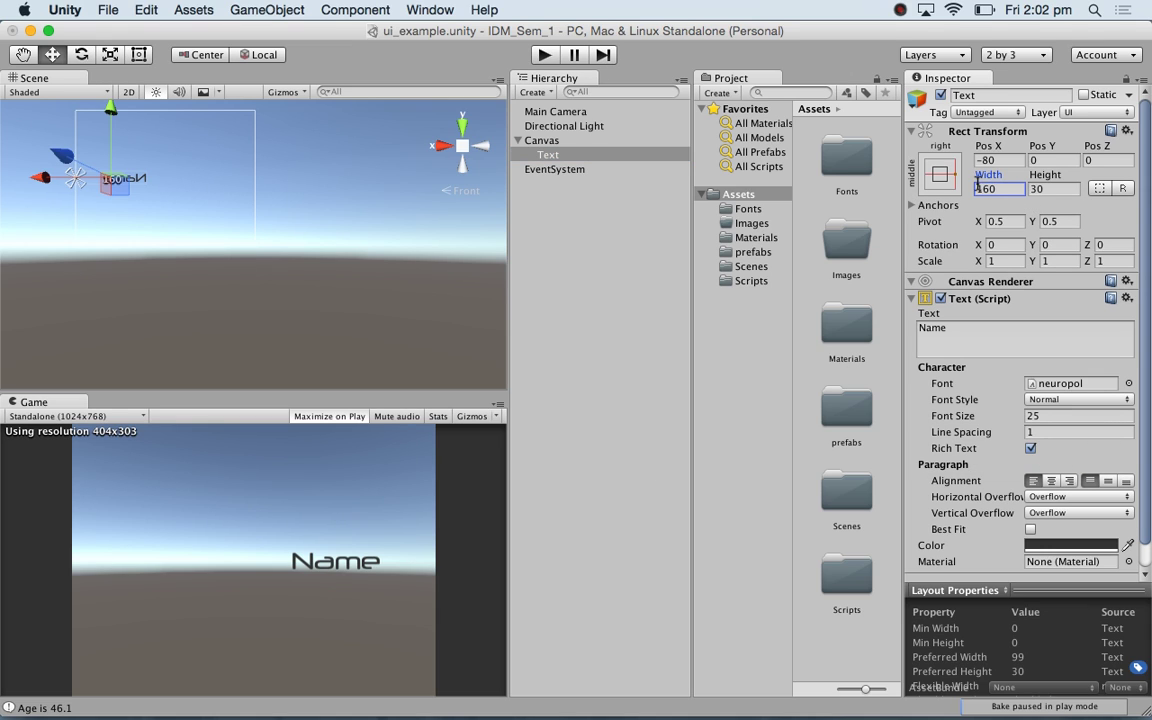
pyautogui.moveTo(985, 180); pyautogui.dragTo(814, 167)
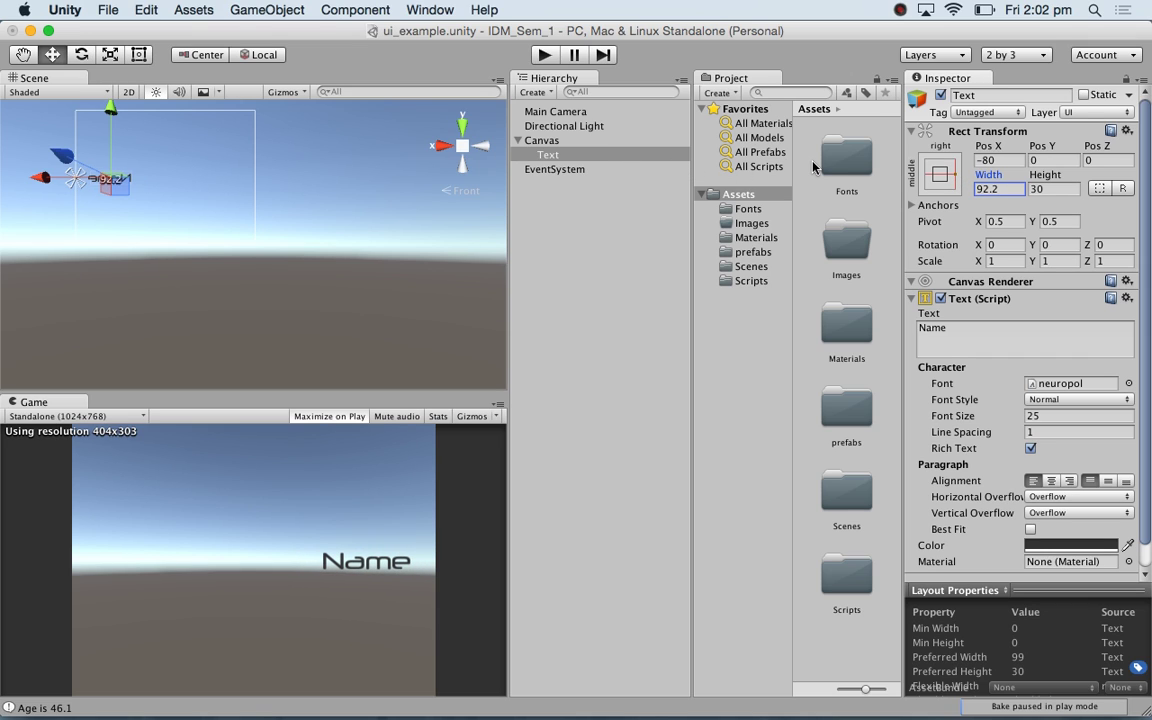
# - Anchor and position the Text object at the Canvas's top left, then offset it to about Pos X 71.3, Pos Y -40.1
pyautogui.keyDown('alt'); pyautogui.click(940, 174); pyautogui.keyUp('alt')
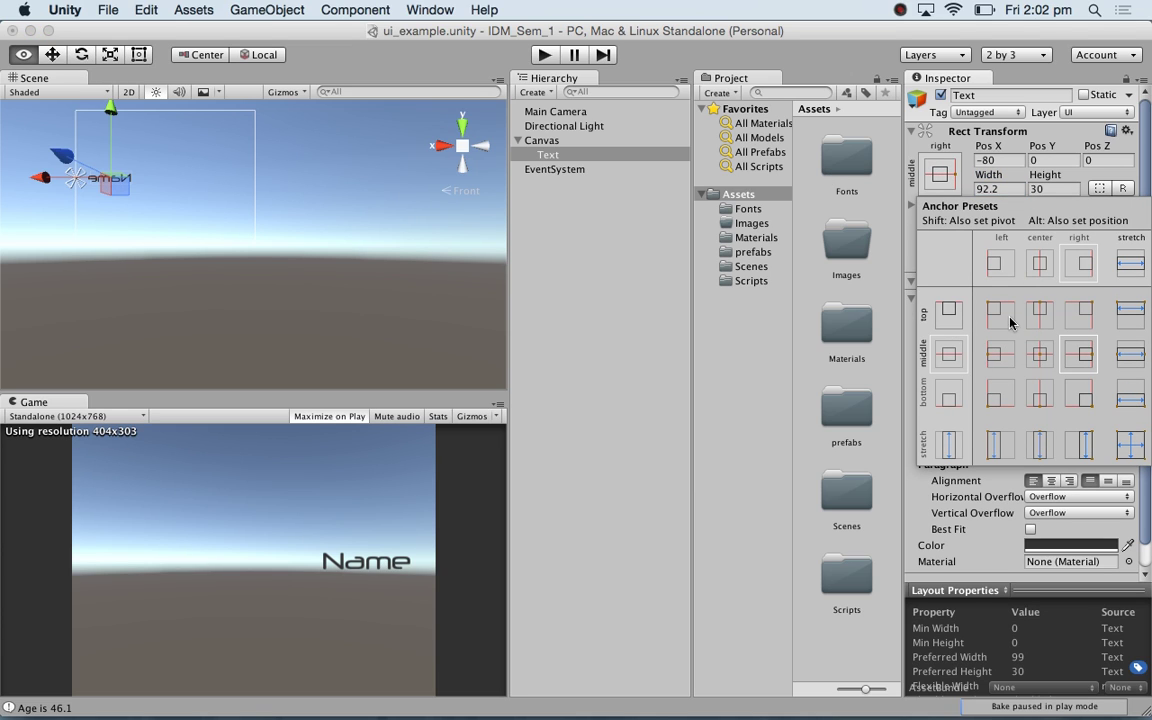
pyautogui.keyDown('alt'); pyautogui.click(1004, 315); pyautogui.keyUp('alt')
pyautogui.click(862, 130)
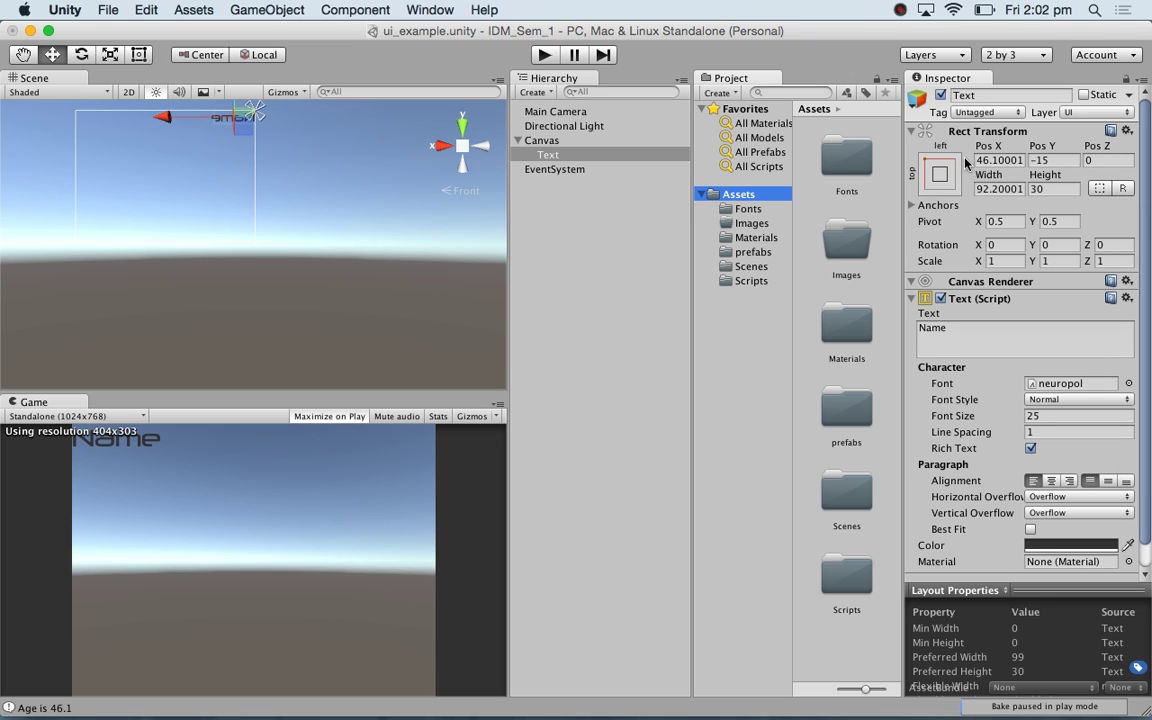
pyautogui.moveTo(990, 177); pyautogui.dragTo(952, 165)
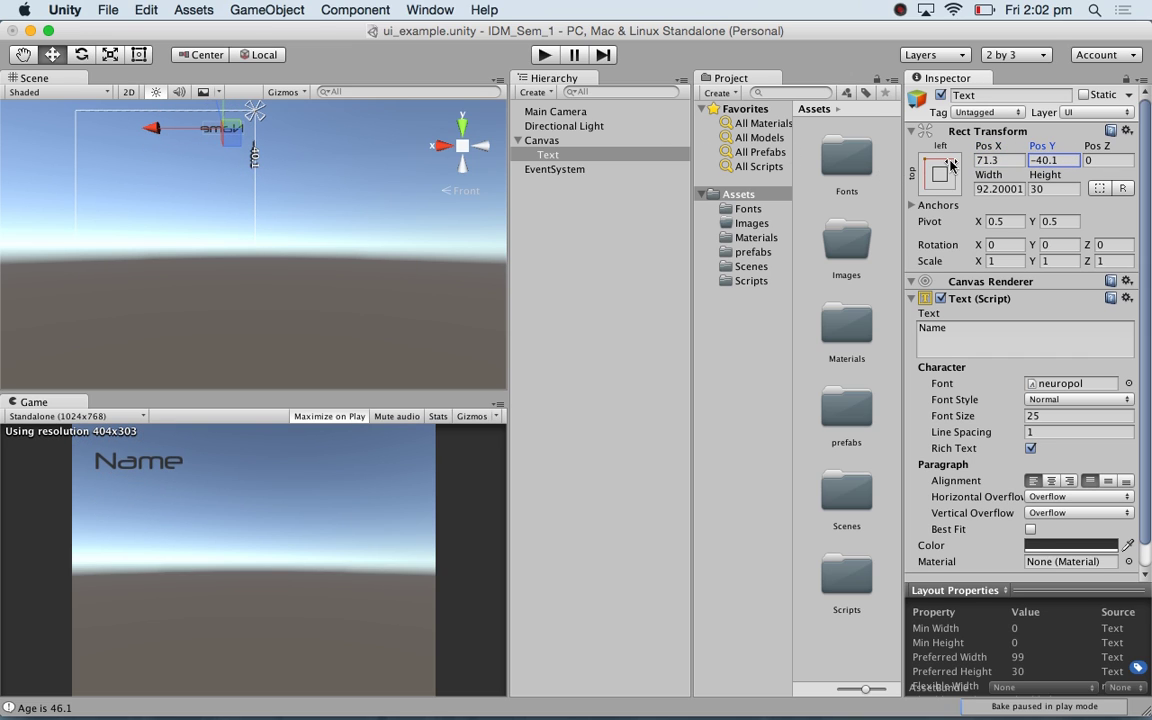
pyautogui.click(560, 198)
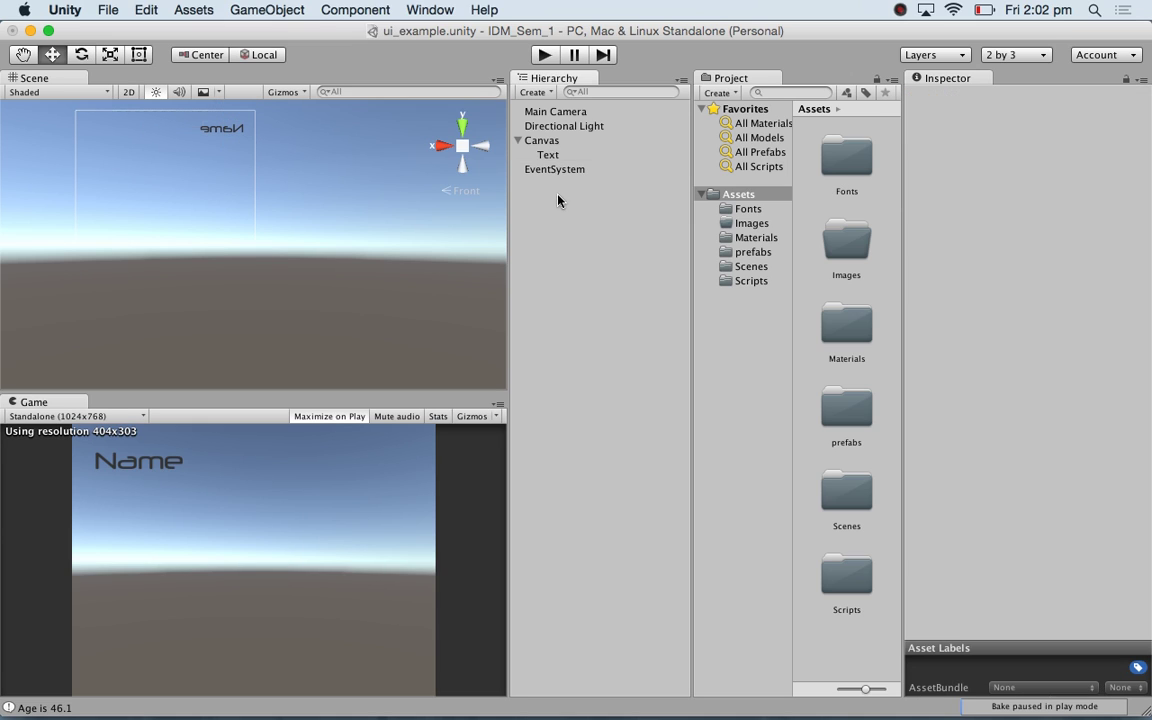
# - Rename the Text object under the Canvas to playername
pyautogui.click(549, 156)
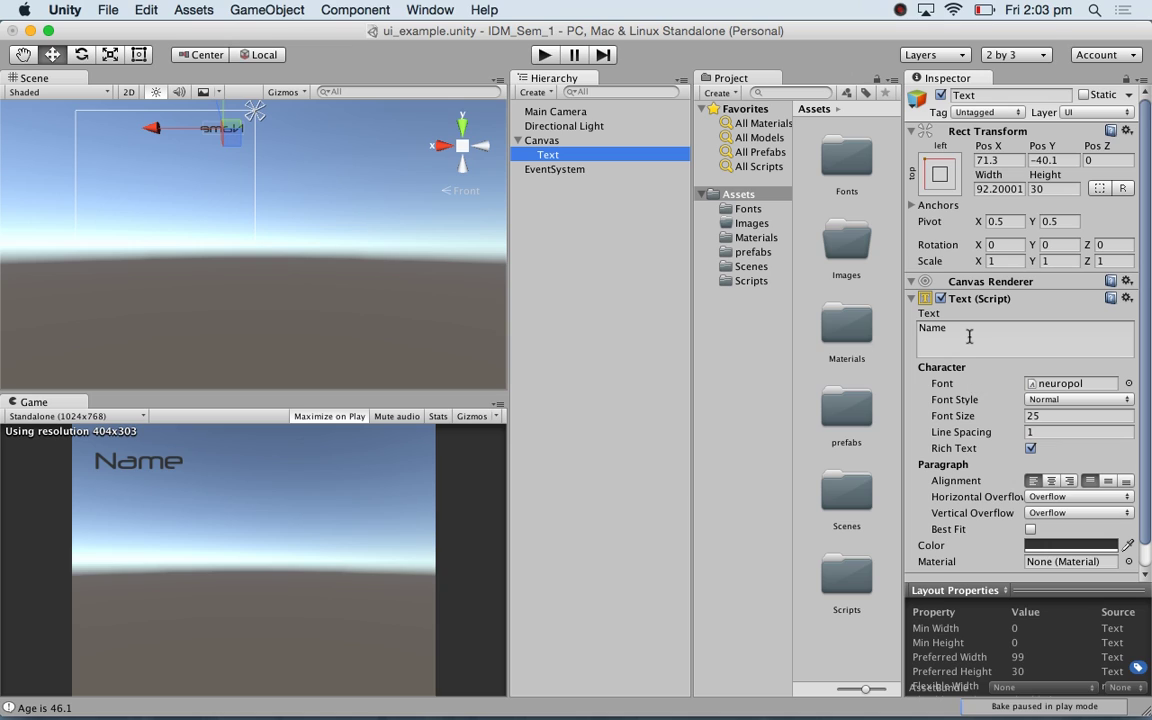
pyautogui.click(981, 95)
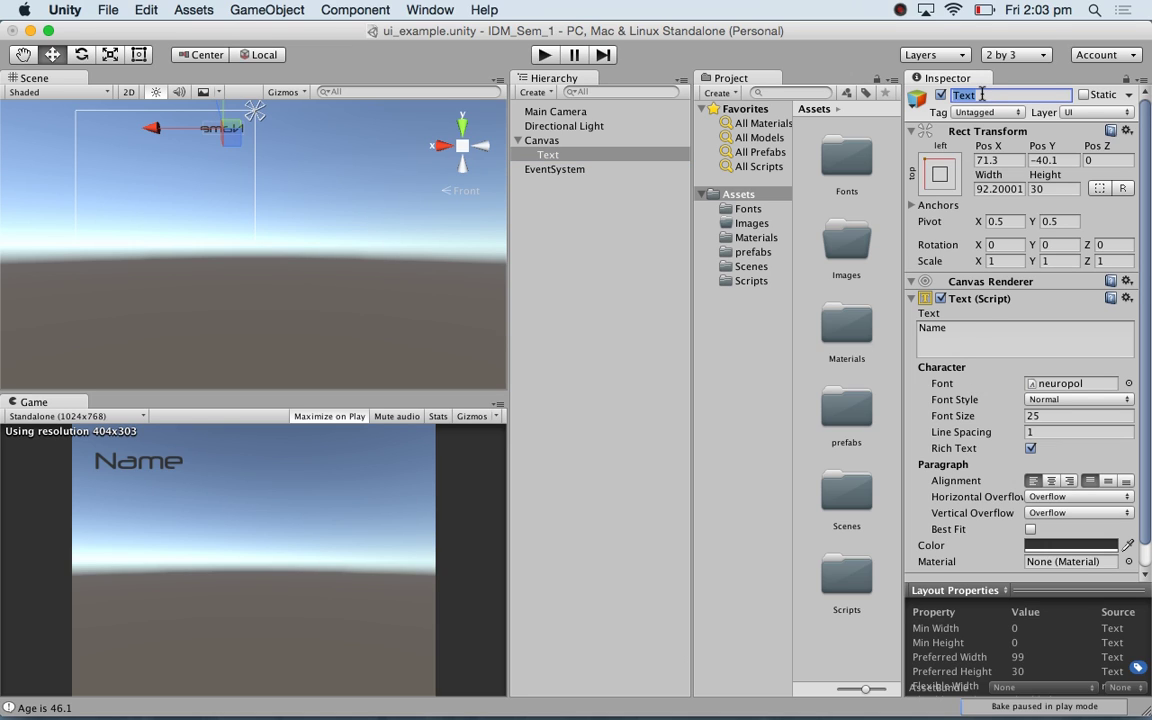
pyautogui.write('pla')
pyautogui.write('P')
pyautogui.write('layername')
pyautogui.press('Return')
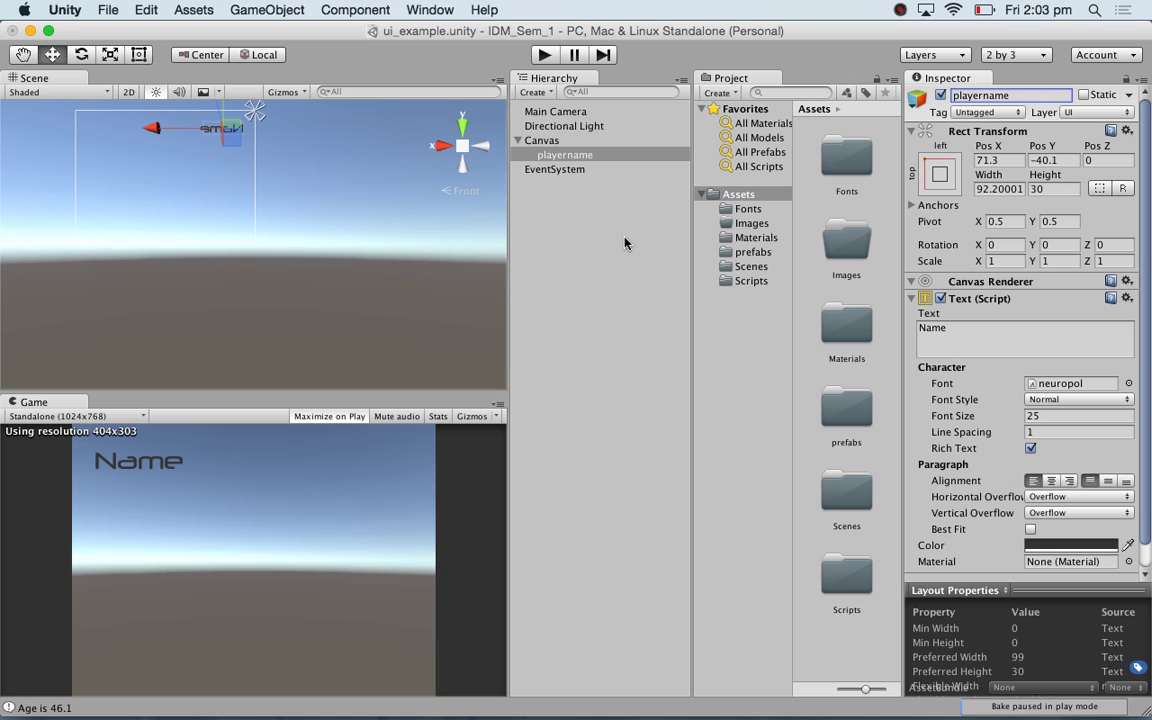
# - Change the displayed text of the playername object to Player
pyautogui.click(922, 332)
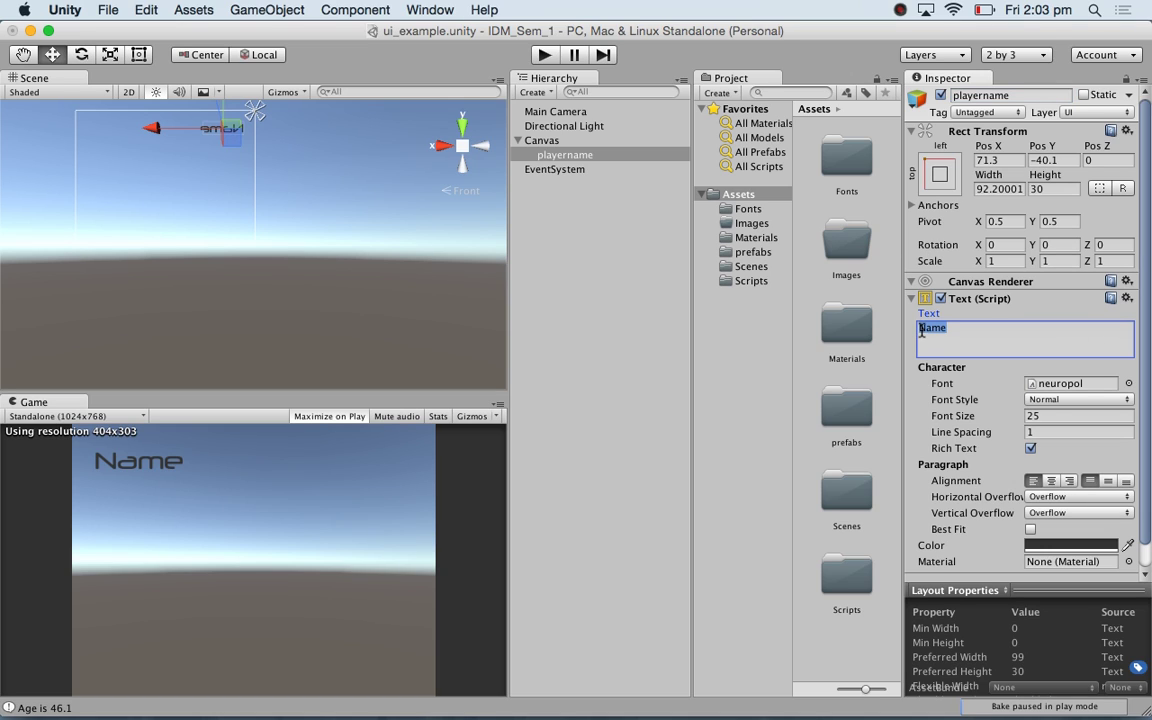
pyautogui.write('Player')
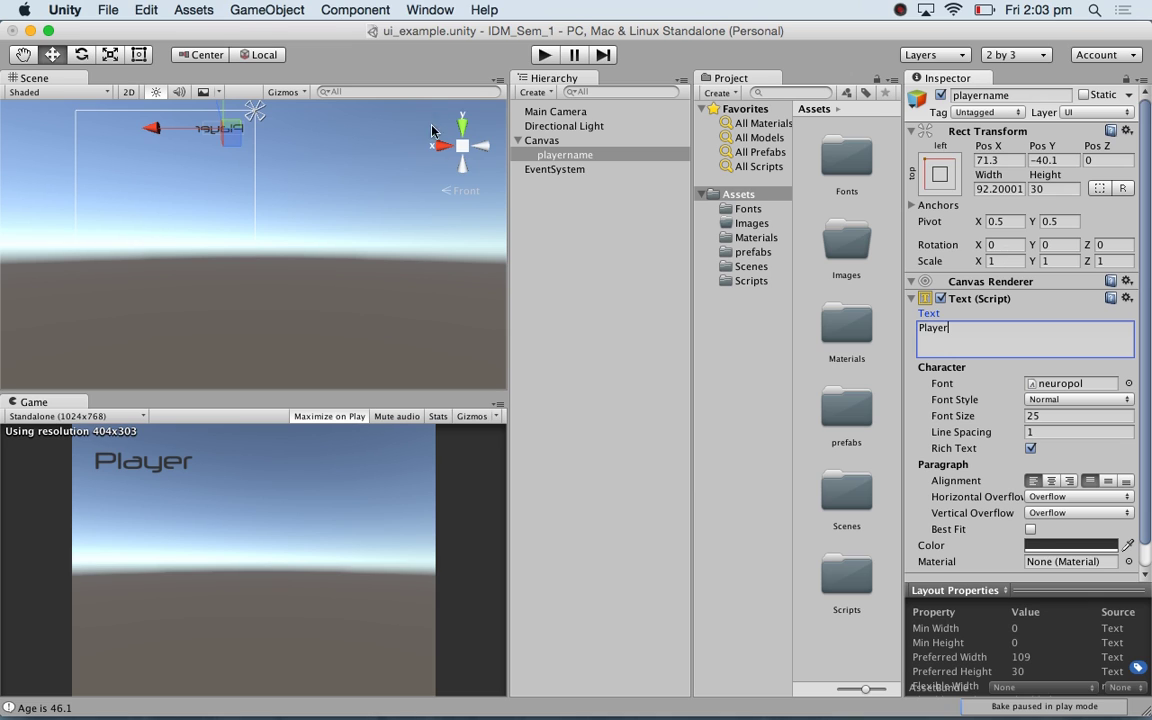
pyautogui.click(482, 183)
# - Duplicate the playername object and move the copy beside the original at about Pos X 193.5
pyautogui.click(566, 155)
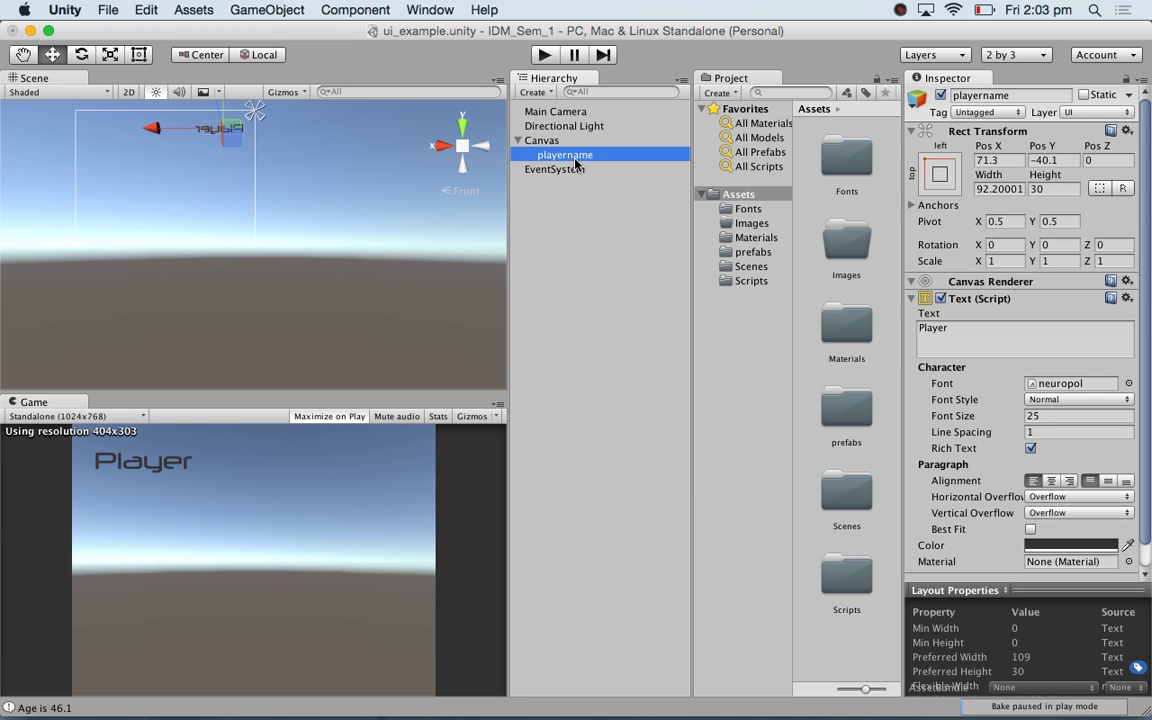
pyautogui.press('super+d')
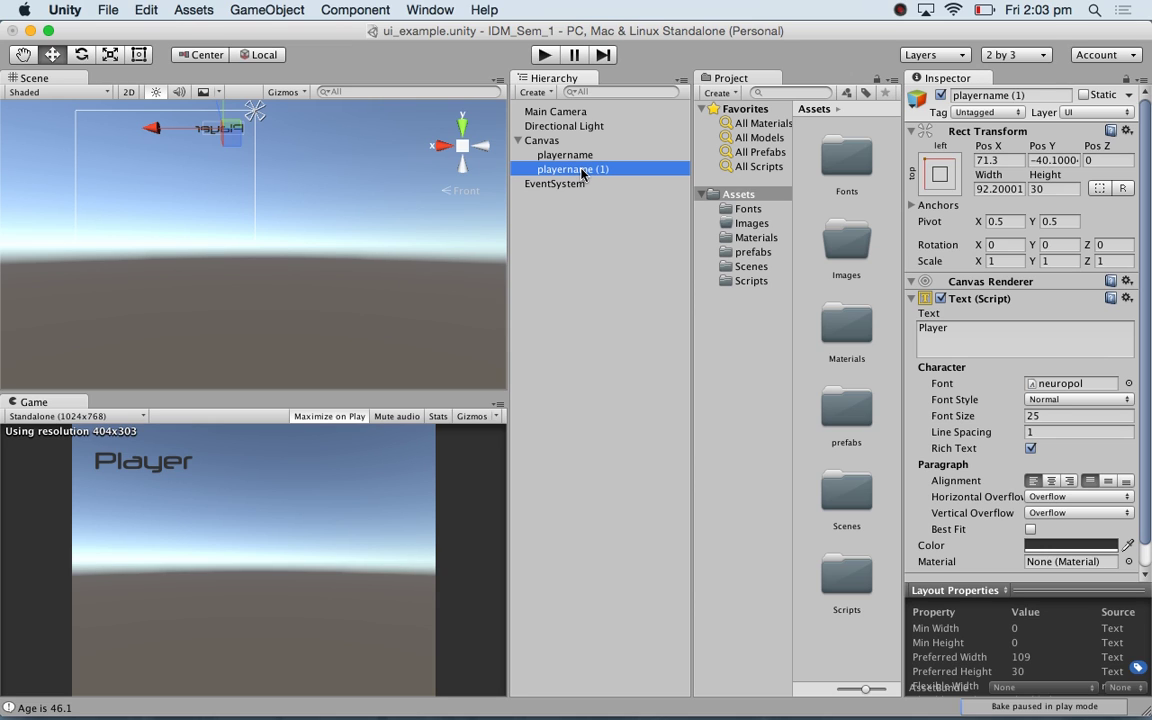
pyautogui.rightClick(566, 155)
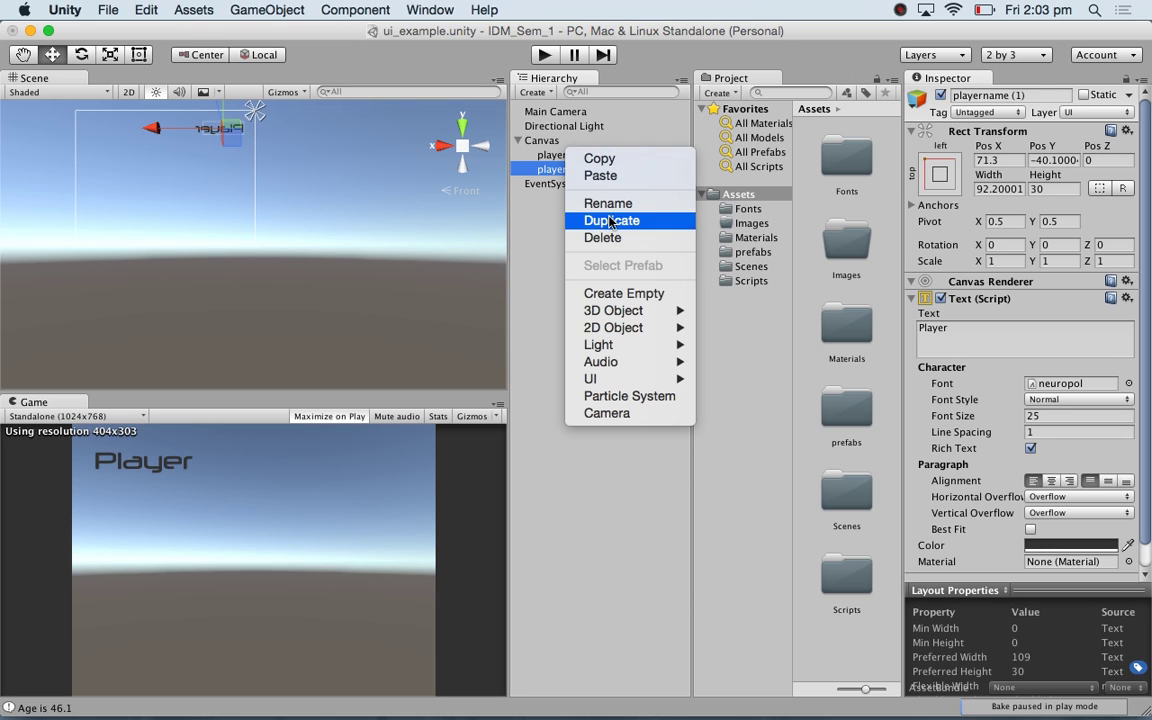
pyautogui.click(585, 146)
pyautogui.click(575, 169)
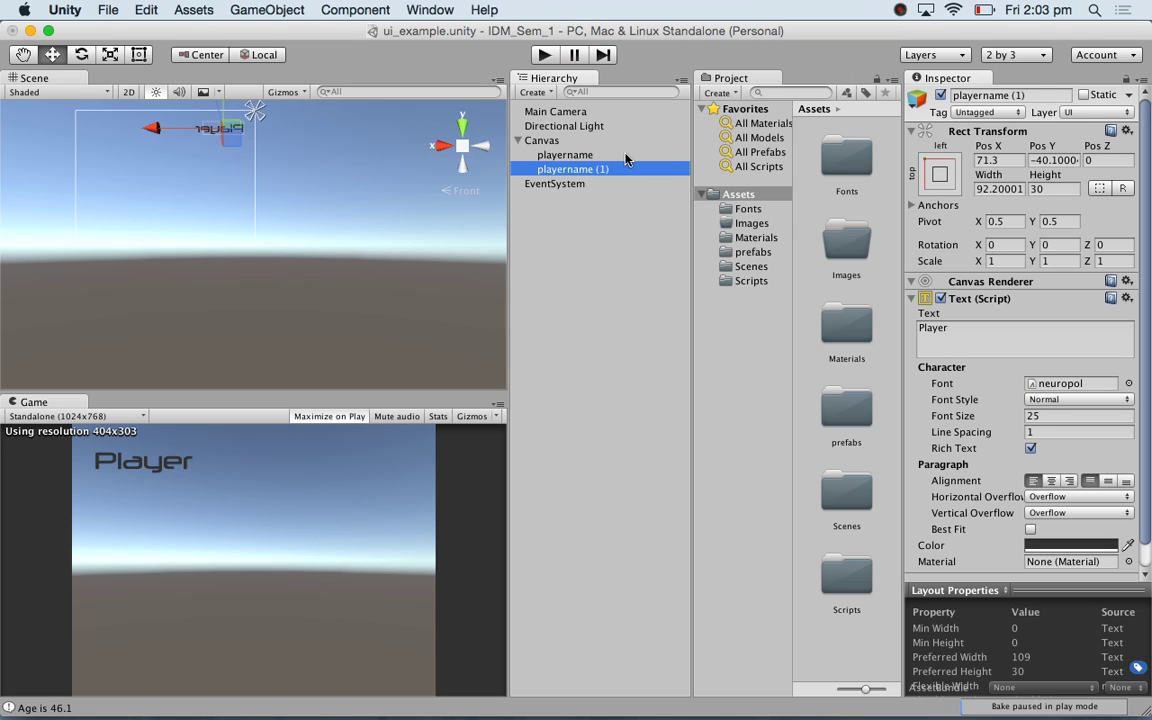
pyautogui.moveTo(988, 146); pyautogui.dragTo(1138, 149)
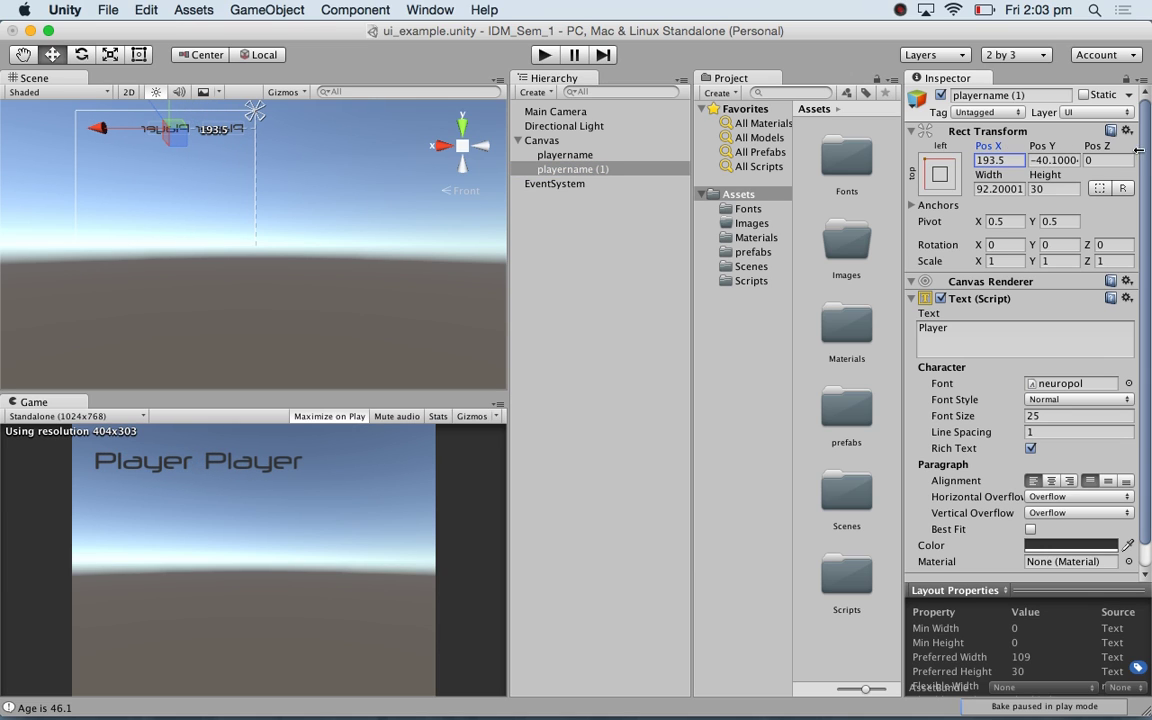
# - Duplicate playername and its copy together to make a second pair of text objects
pyautogui.click(530, 154)
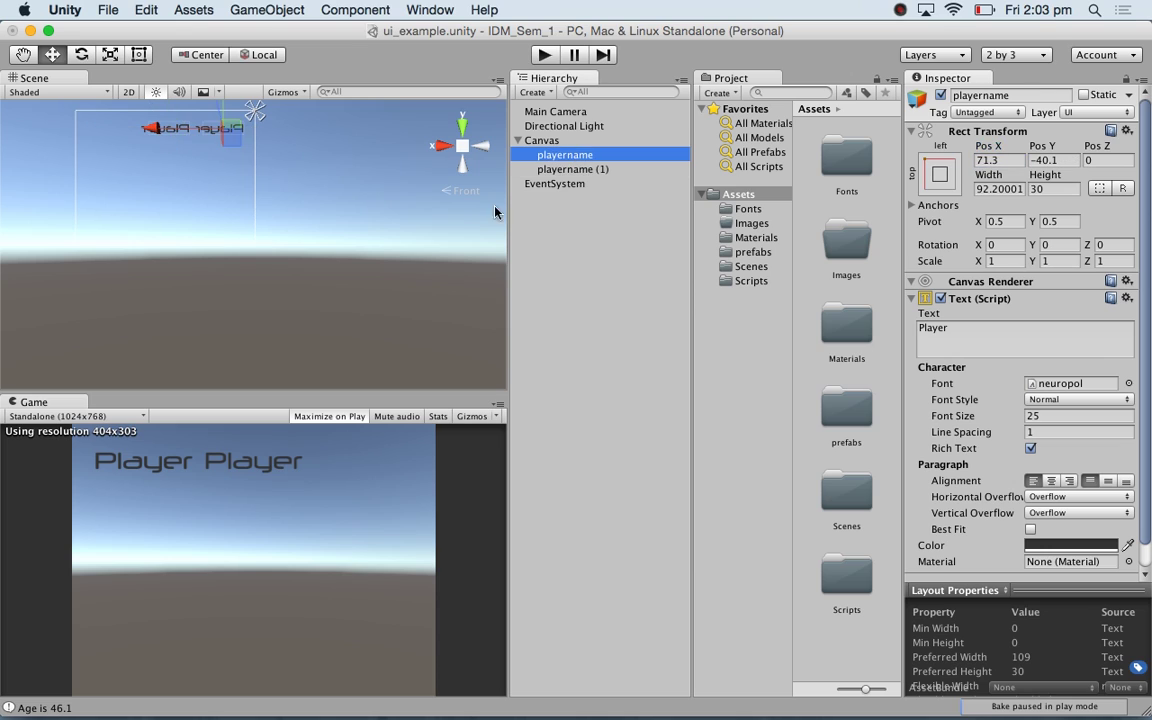
pyautogui.click(568, 170)
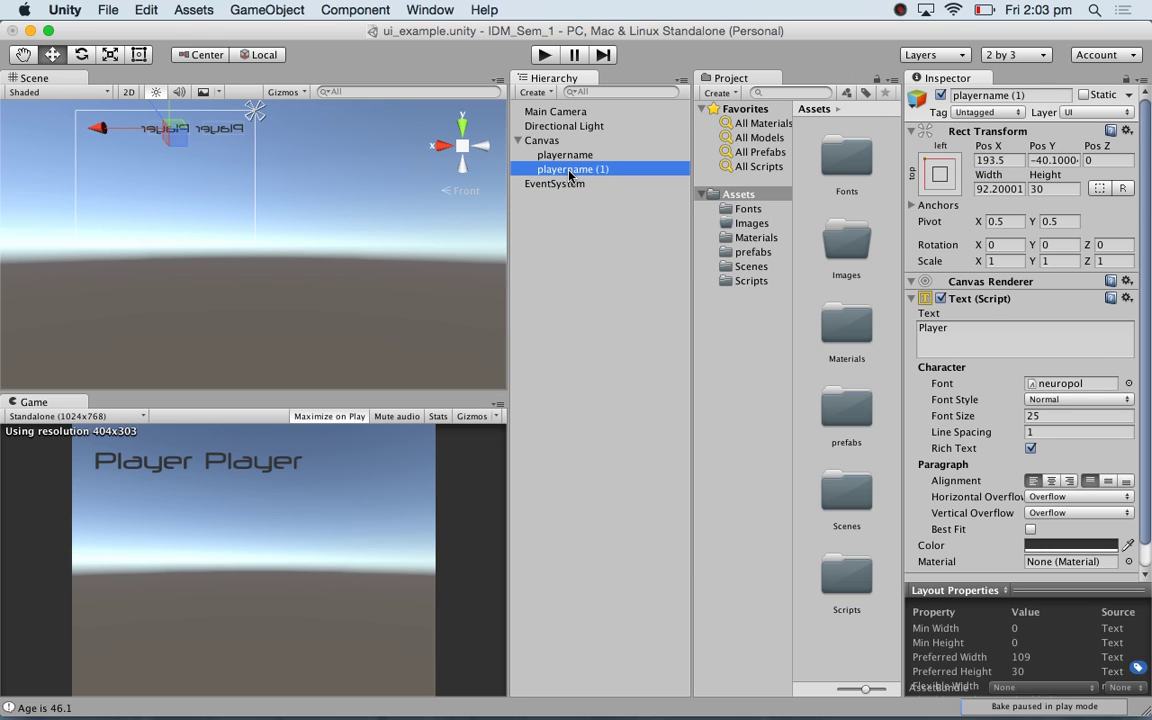
pyautogui.click(576, 156)
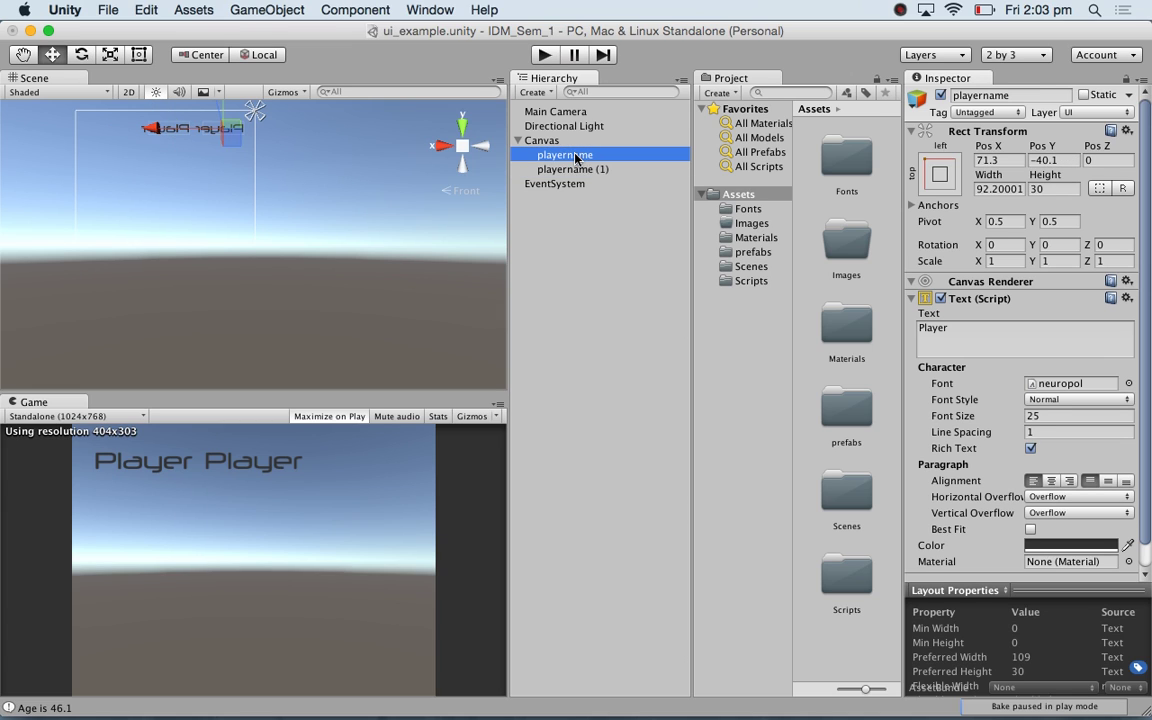
pyautogui.keyDown('shift'); pyautogui.click(580, 170); pyautogui.keyUp('shift')
pyautogui.press('super+d')
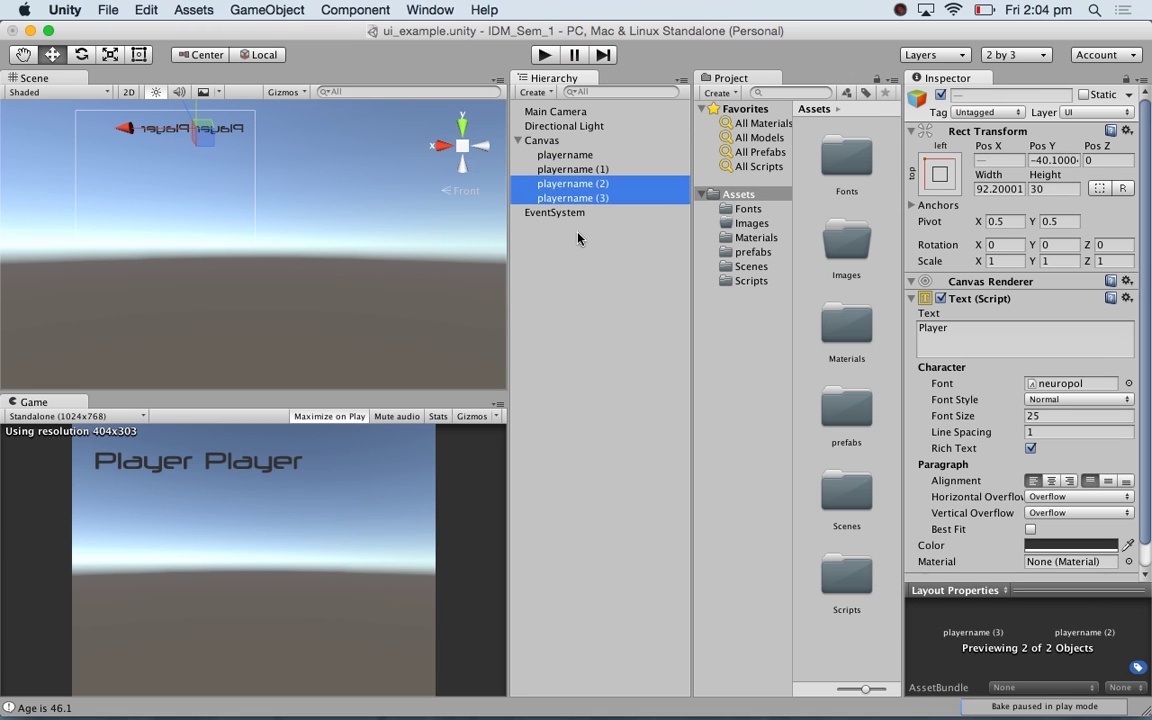
# - Move the two new text copies together below the first row, to about Pos Y -68.2
pyautogui.click(570, 183)
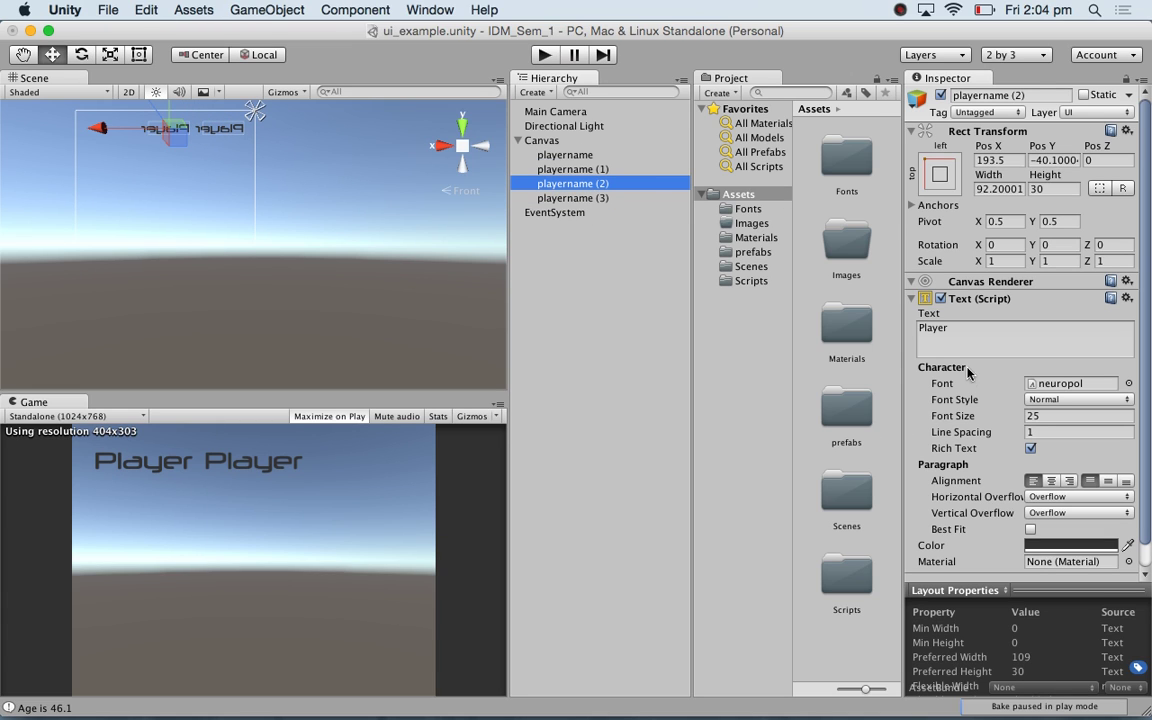
pyautogui.keyDown('shift'); pyautogui.click(575, 198); pyautogui.keyUp('shift')
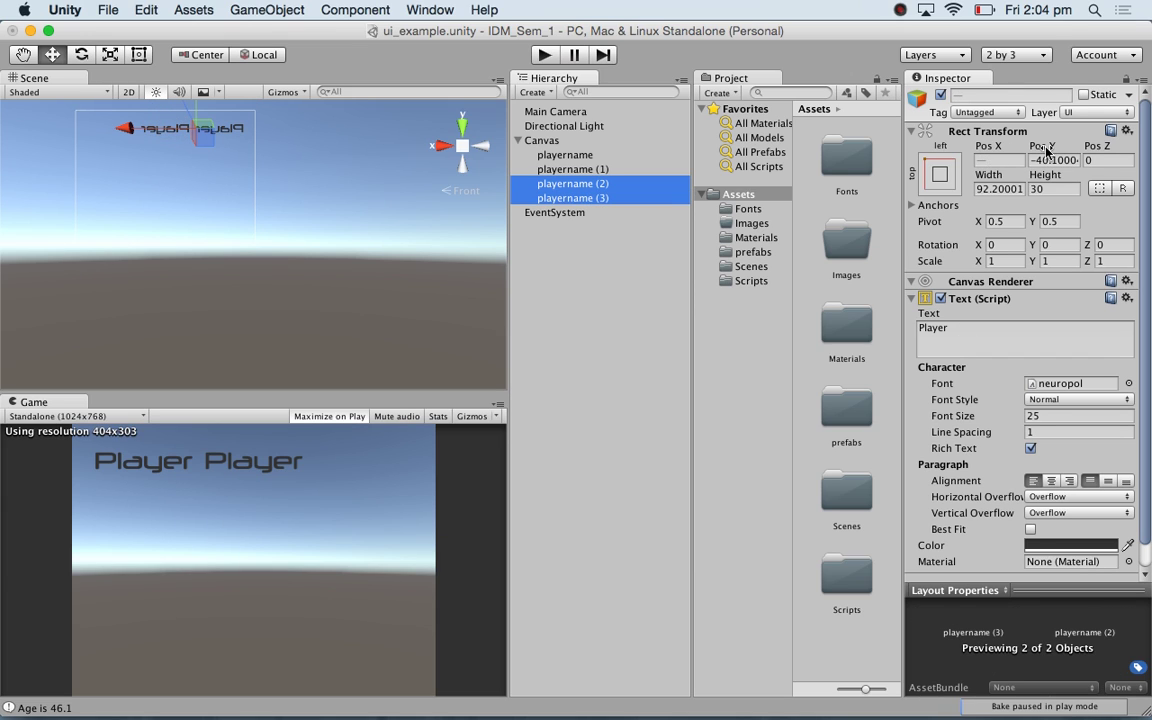
pyautogui.moveTo(1047, 150); pyautogui.dragTo(943, 137)
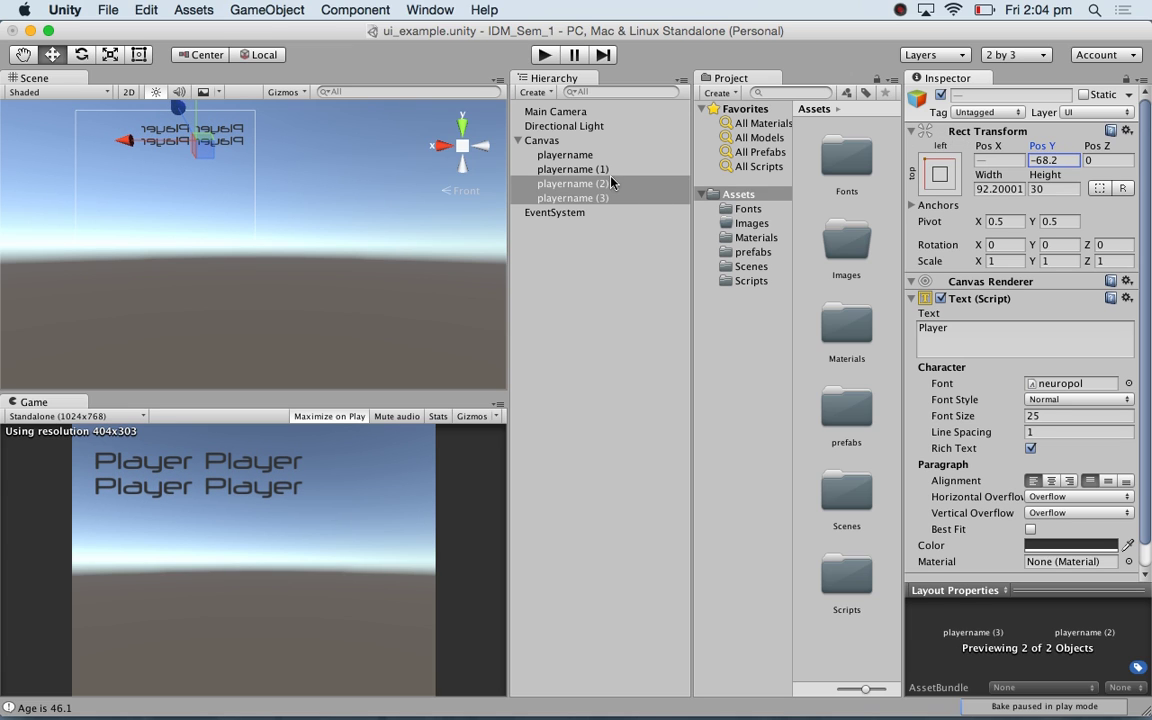
pyautogui.click(598, 251)
# - Rename the playername (2) object to Score
pyautogui.click(578, 184)
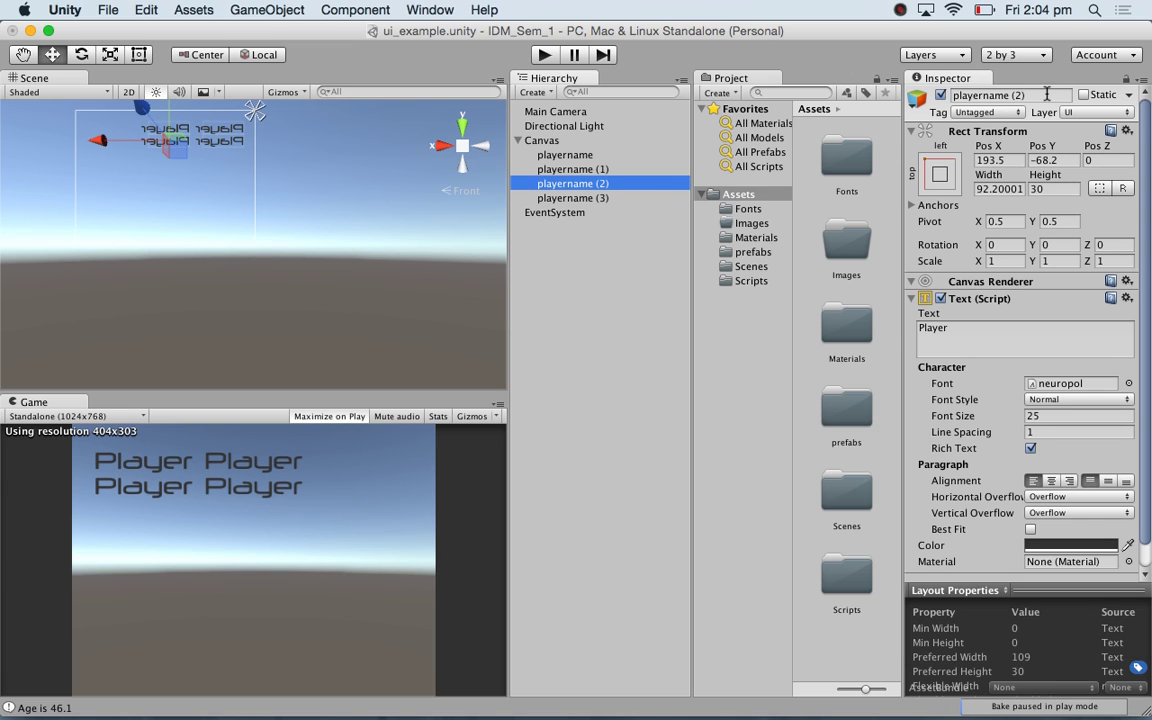
pyautogui.press('Tab')
pyautogui.write('Sco')
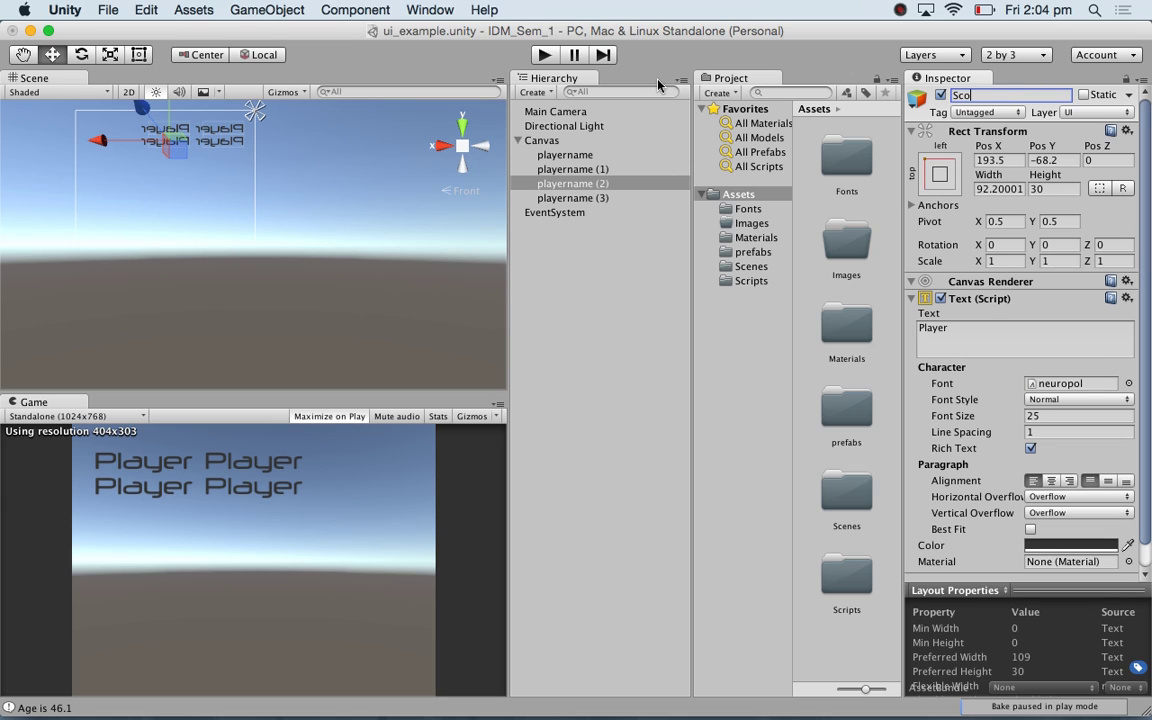
pyautogui.press('Return')
# - Rename the playername (1) object to namevar
pyautogui.click(601, 170)
pyautogui.press('Tab')
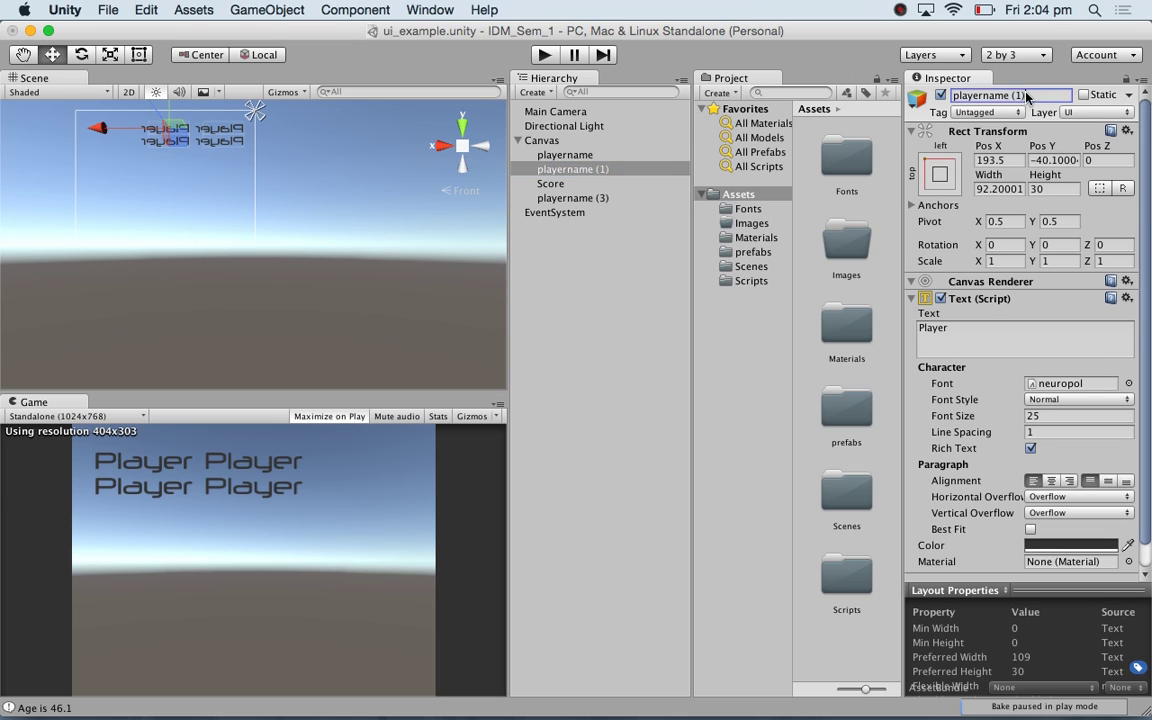
pyautogui.write('pla')
pyautogui.press('Return')
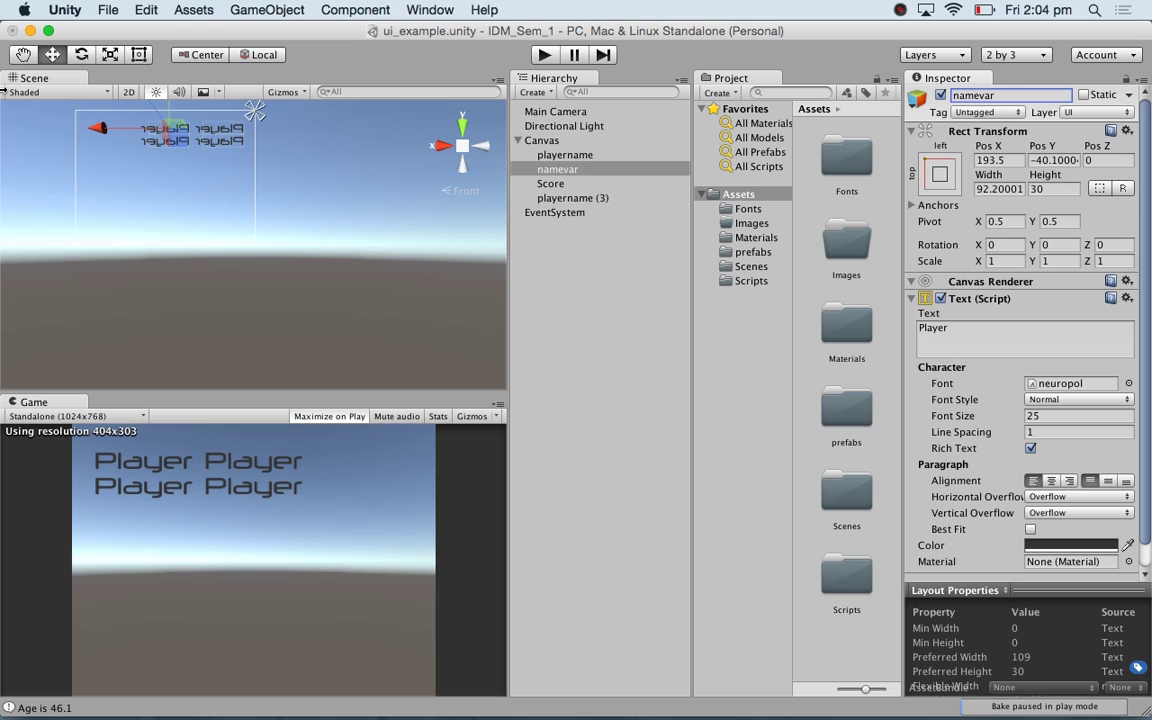
# - Rename the playername (3) object to scorevar
pyautogui.click(572, 198)
pyautogui.press('Tab')
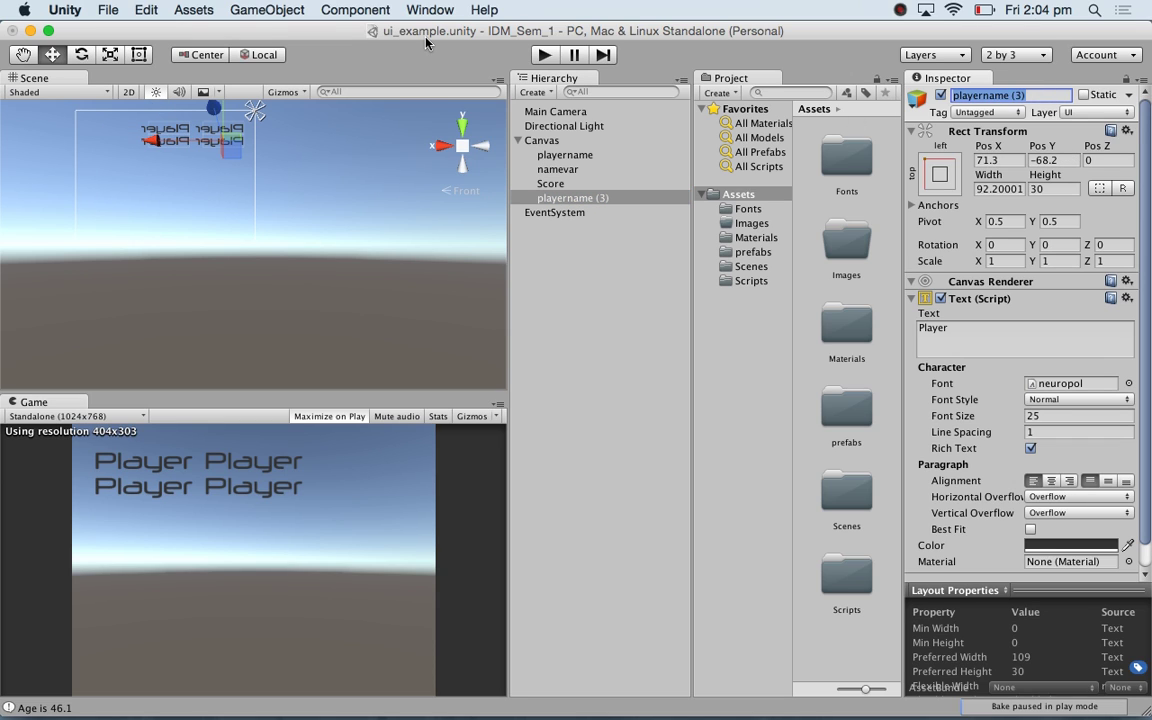
pyautogui.write('scorevar')
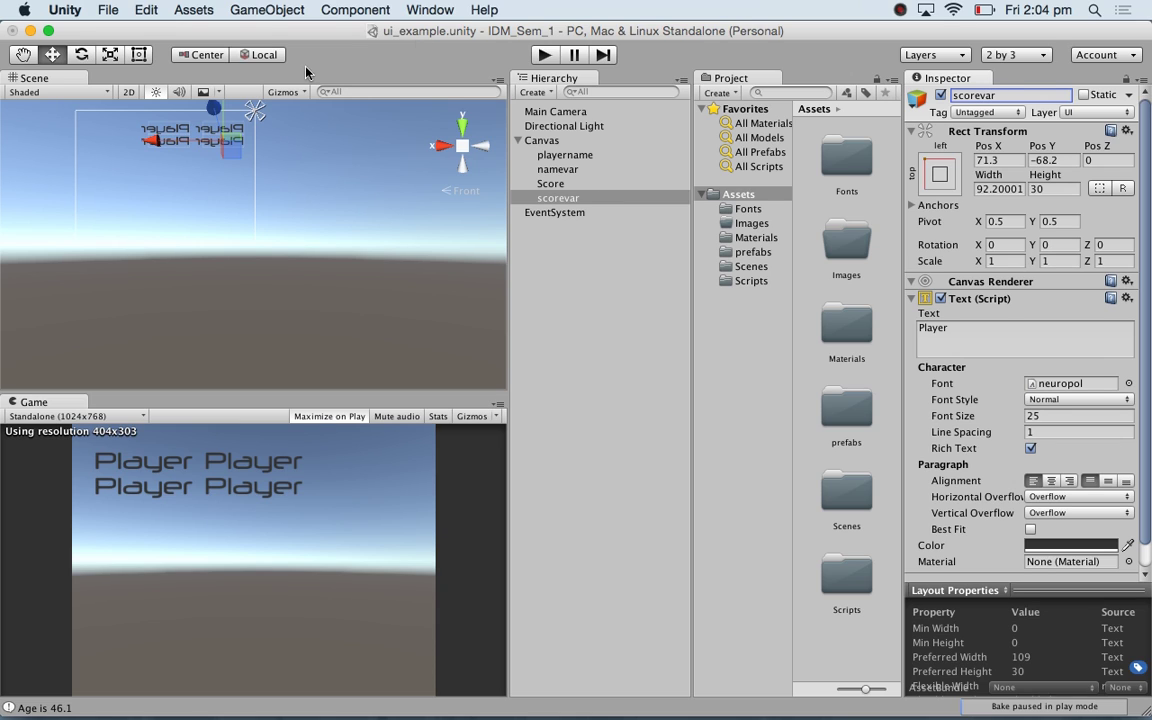
pyautogui.click(570, 155)
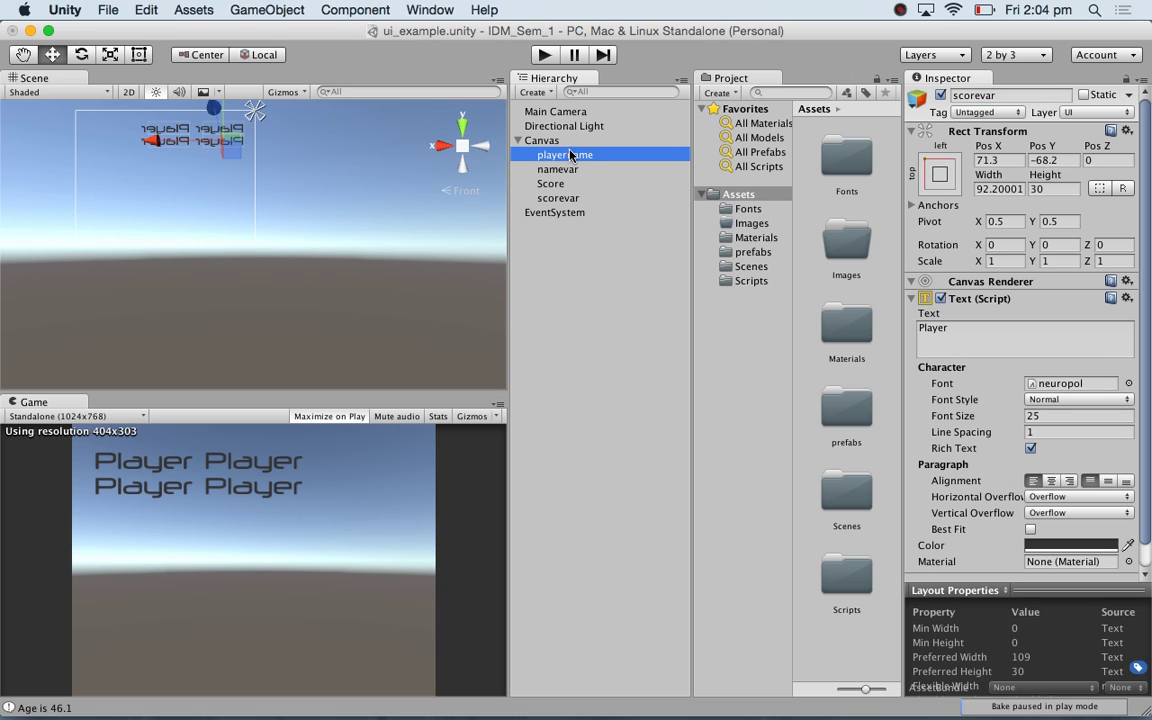
# - Rename the playername object to name
pyautogui.click(1020, 95)
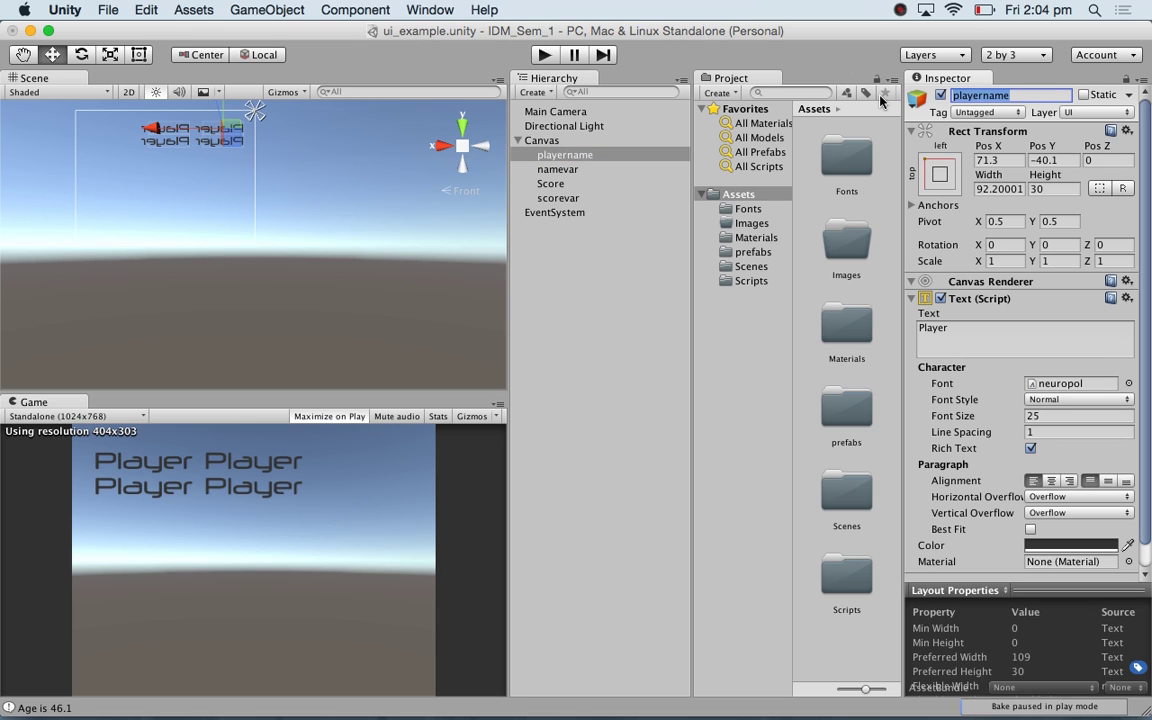
pyautogui.write('name')
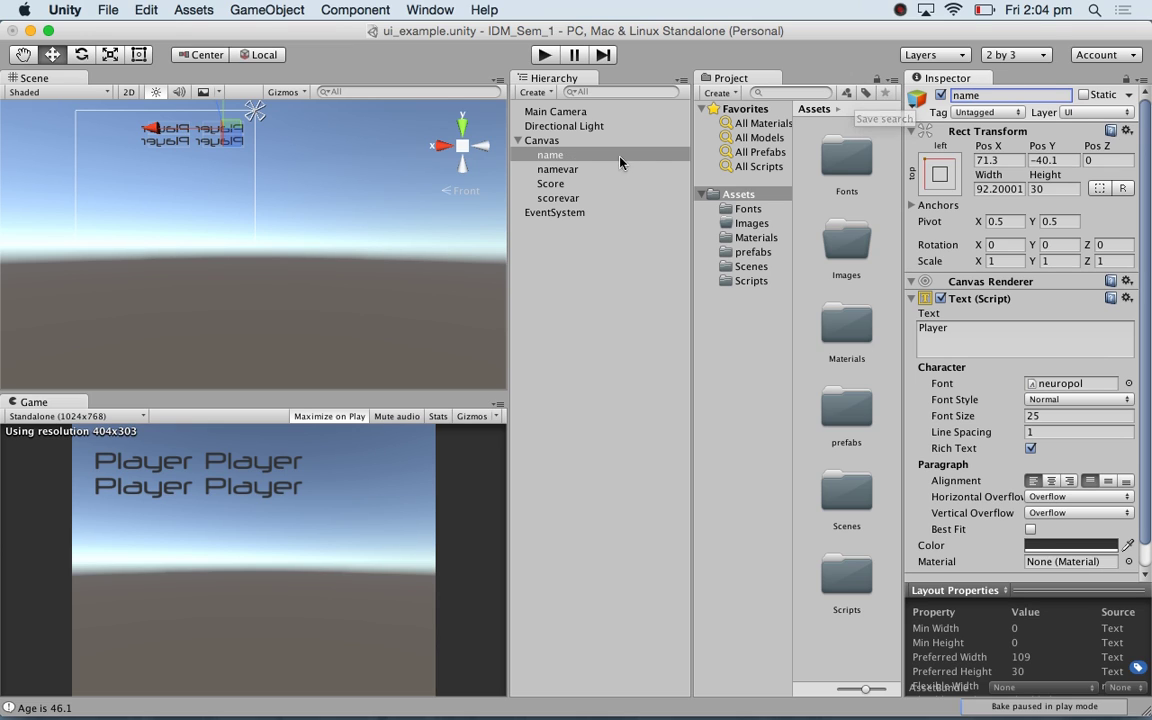
pyautogui.click(581, 185)
pyautogui.click(565, 198)
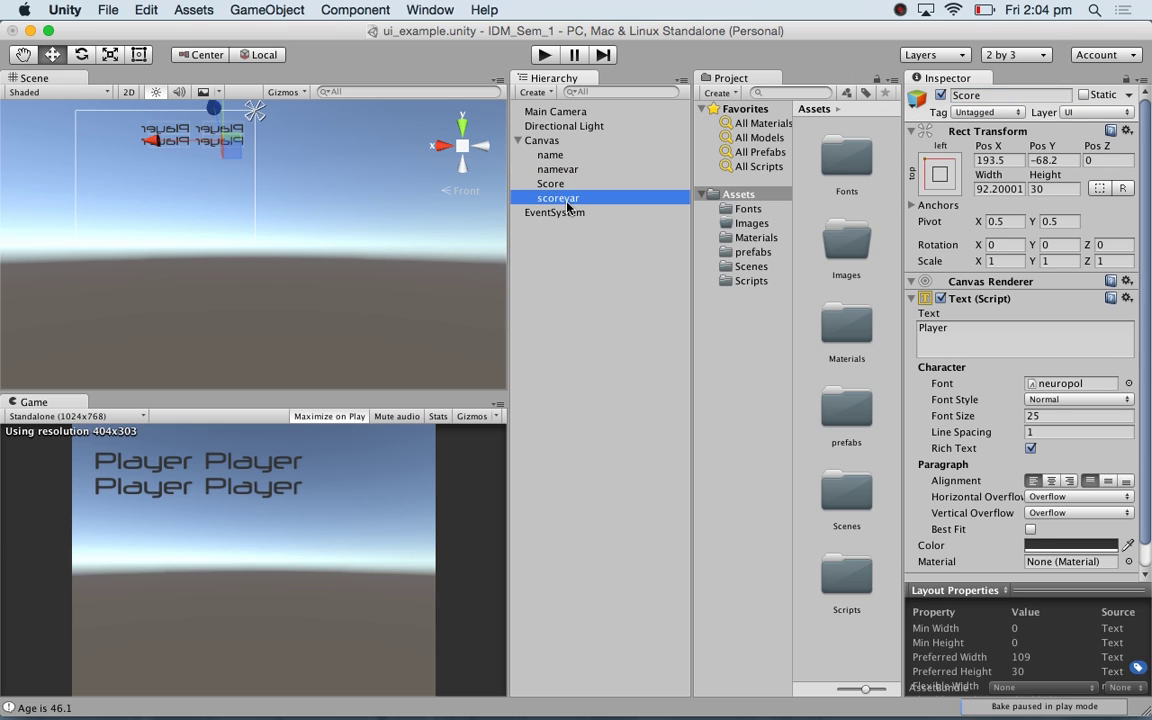
# - Set the displayed text of the name object to Name
pyautogui.click(566, 157)
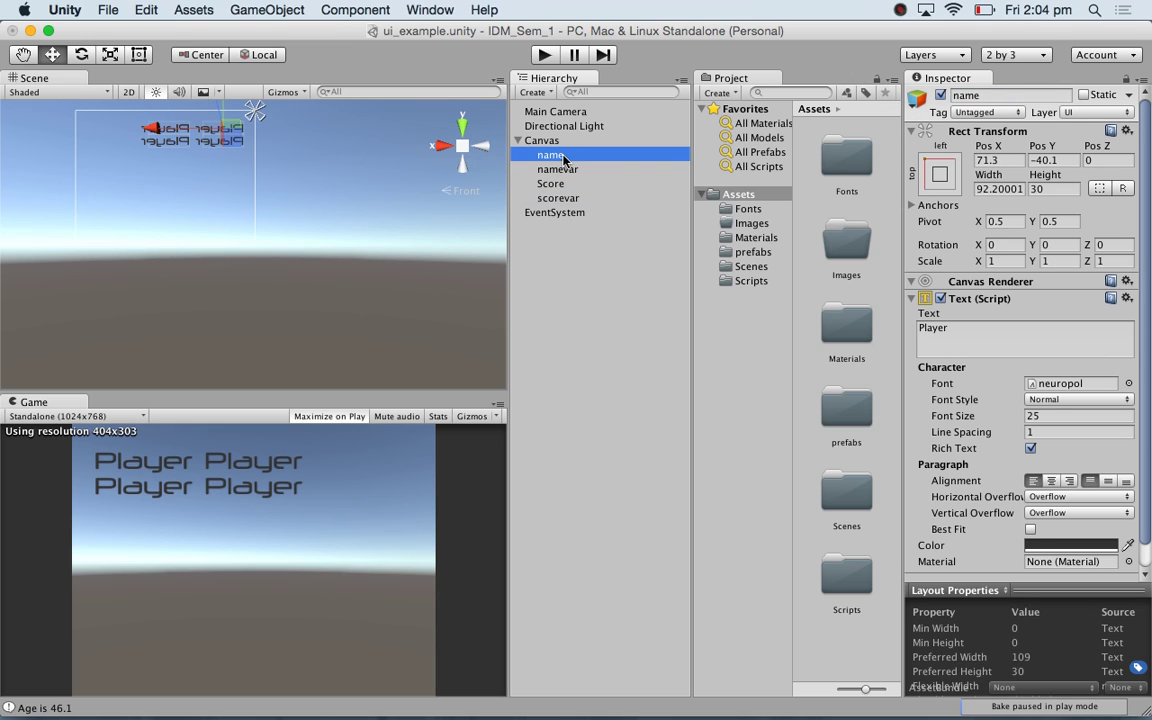
pyautogui.click(971, 329)
pyautogui.write('Name')
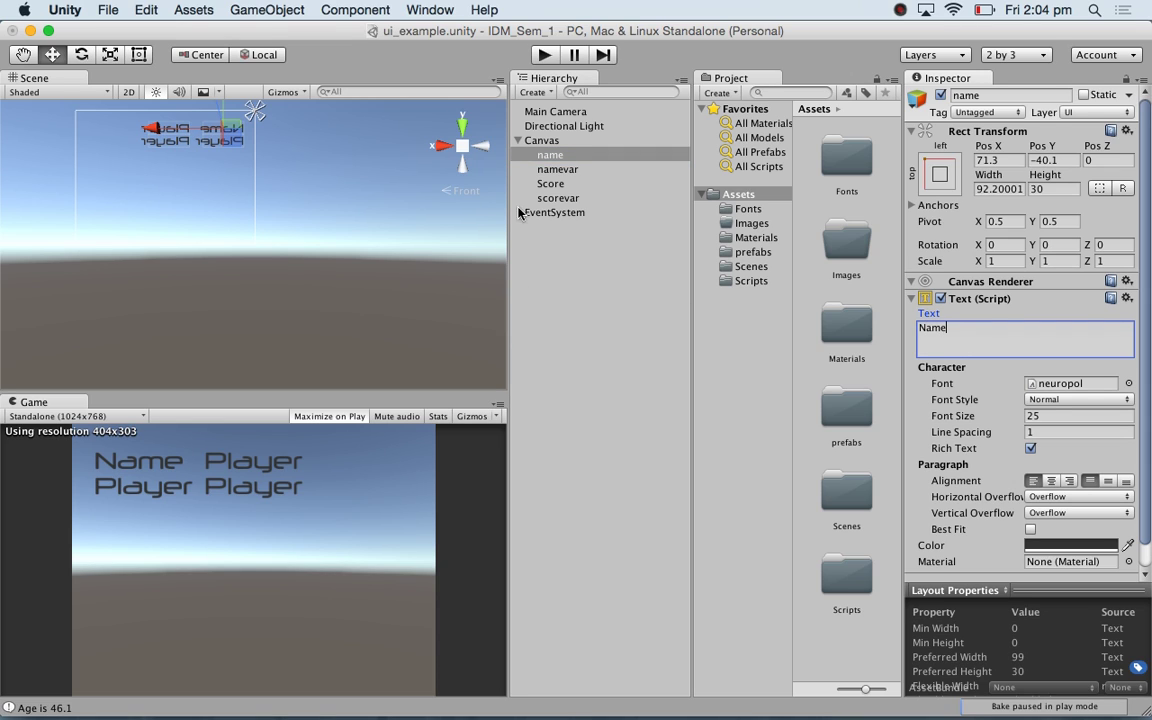
# - Set the displayed text of the Score object to Score
pyautogui.click(558, 170)
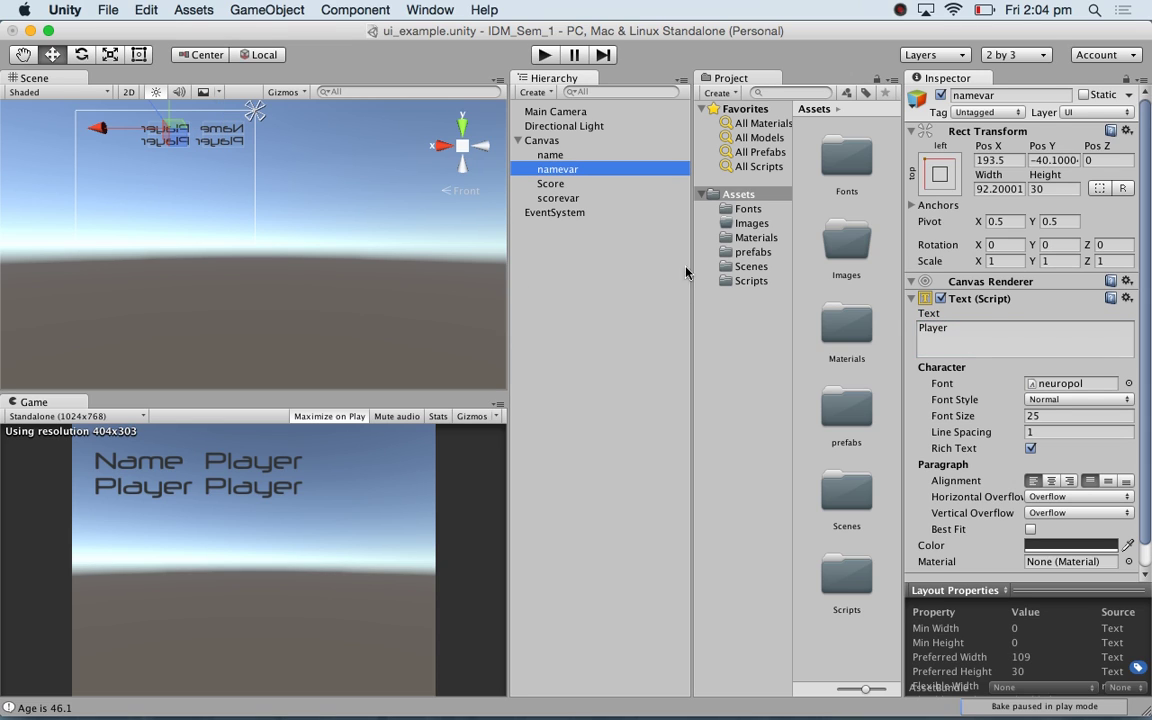
pyautogui.click(960, 333)
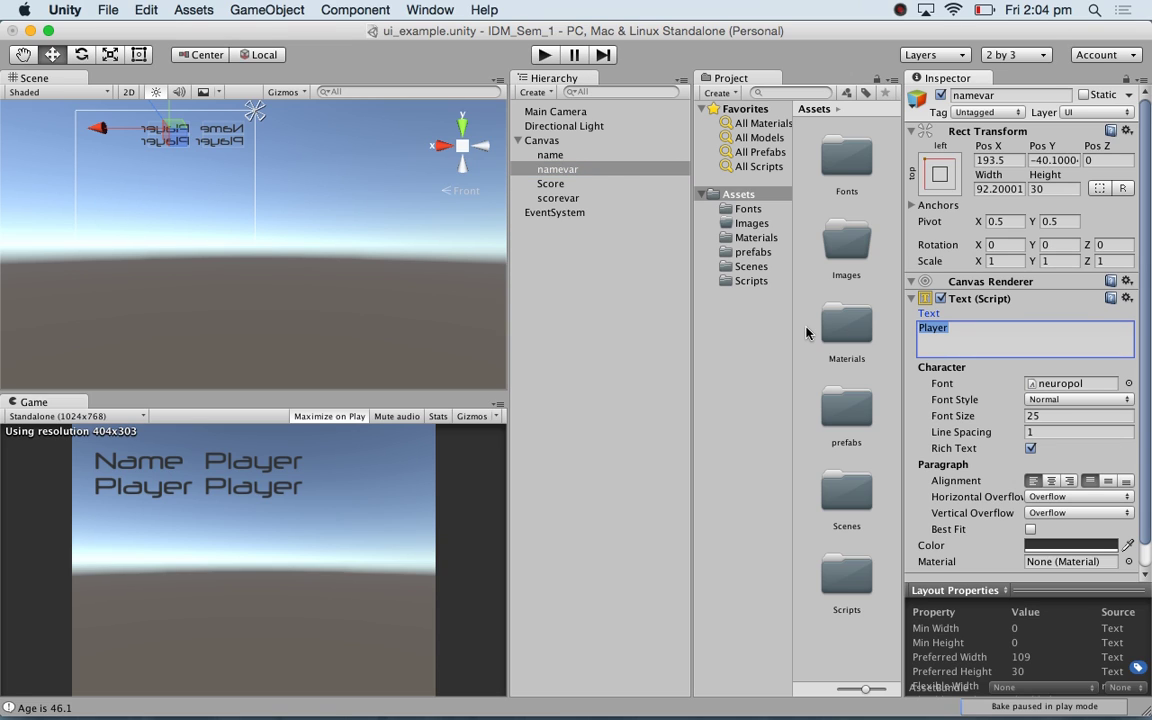
pyautogui.click(551, 184)
pyautogui.click(975, 333)
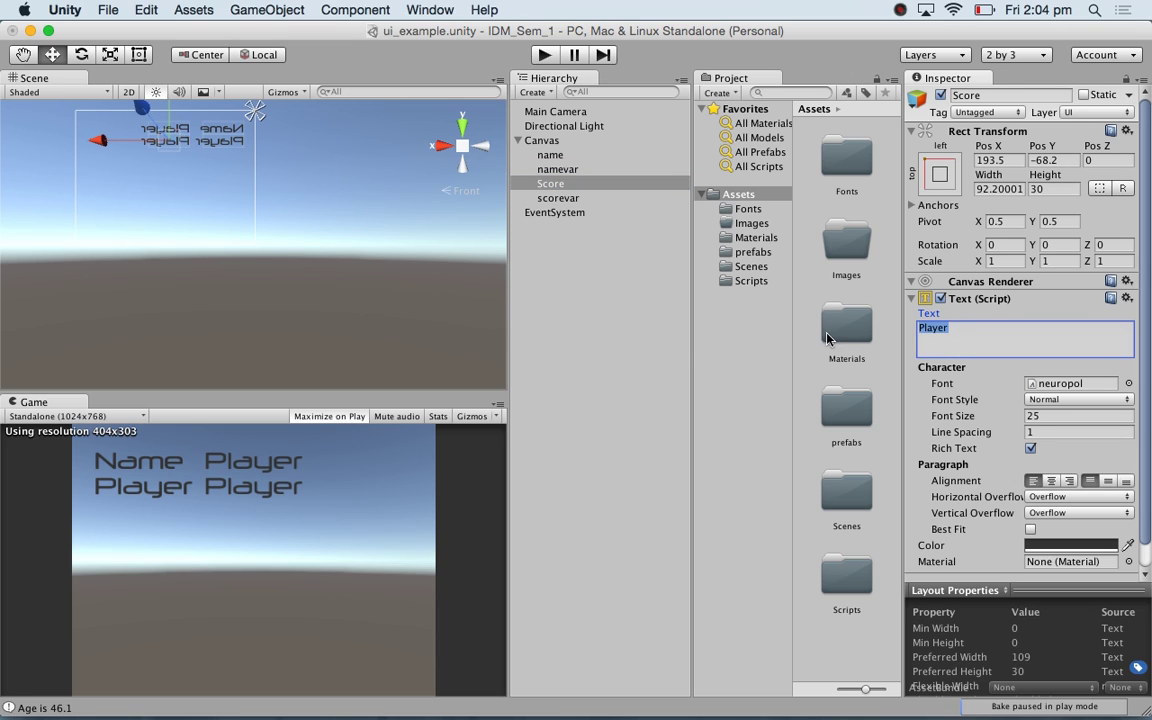
pyautogui.write('Score')
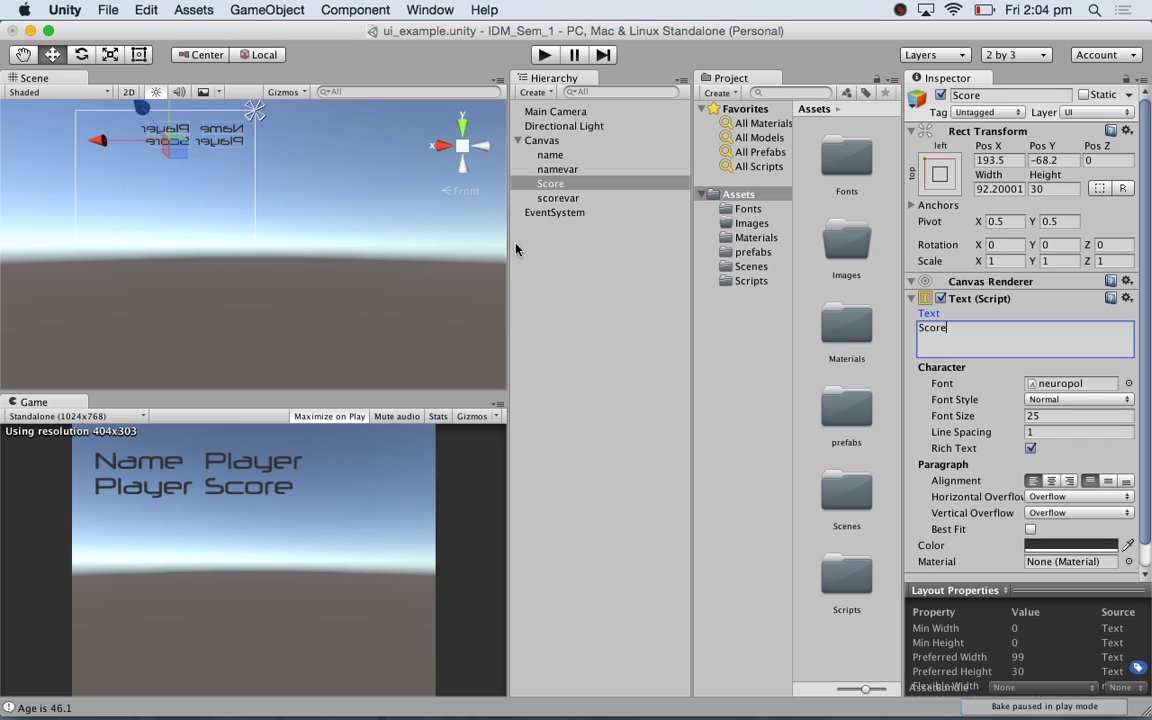
# - Move the Score text horizontally so it sits directly below the Name label
pyautogui.click(575, 200)
pyautogui.moveTo(573, 202); pyautogui.dragTo(578, 195)
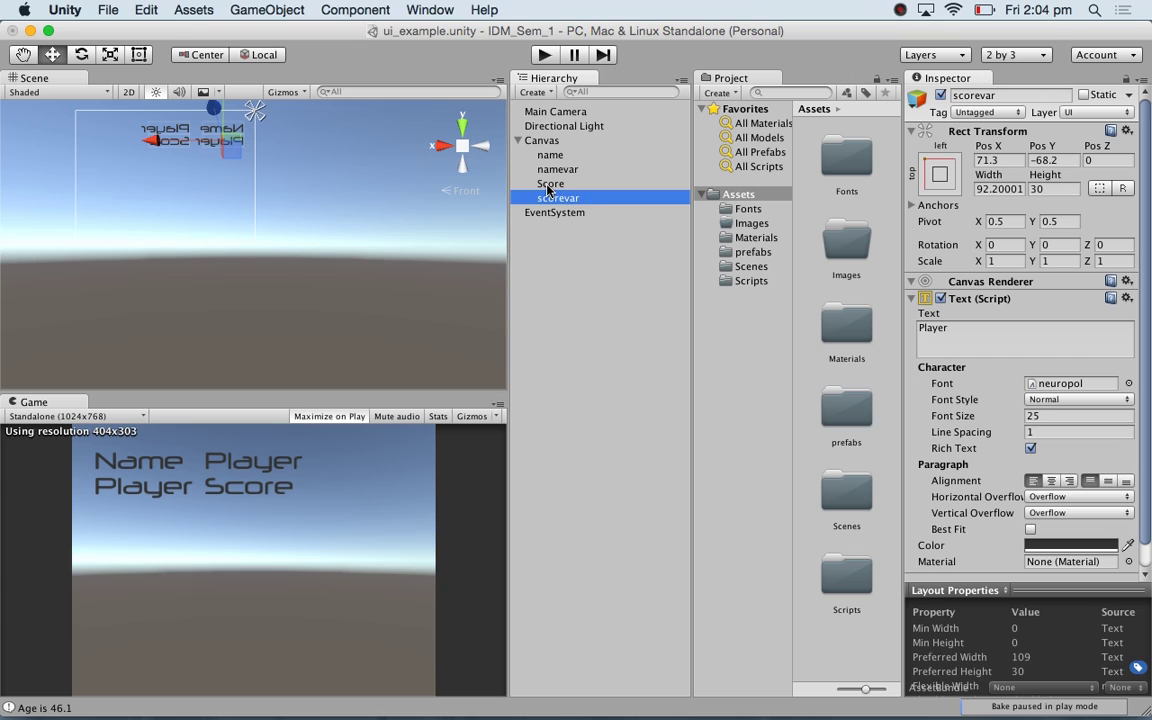
pyautogui.click(549, 184)
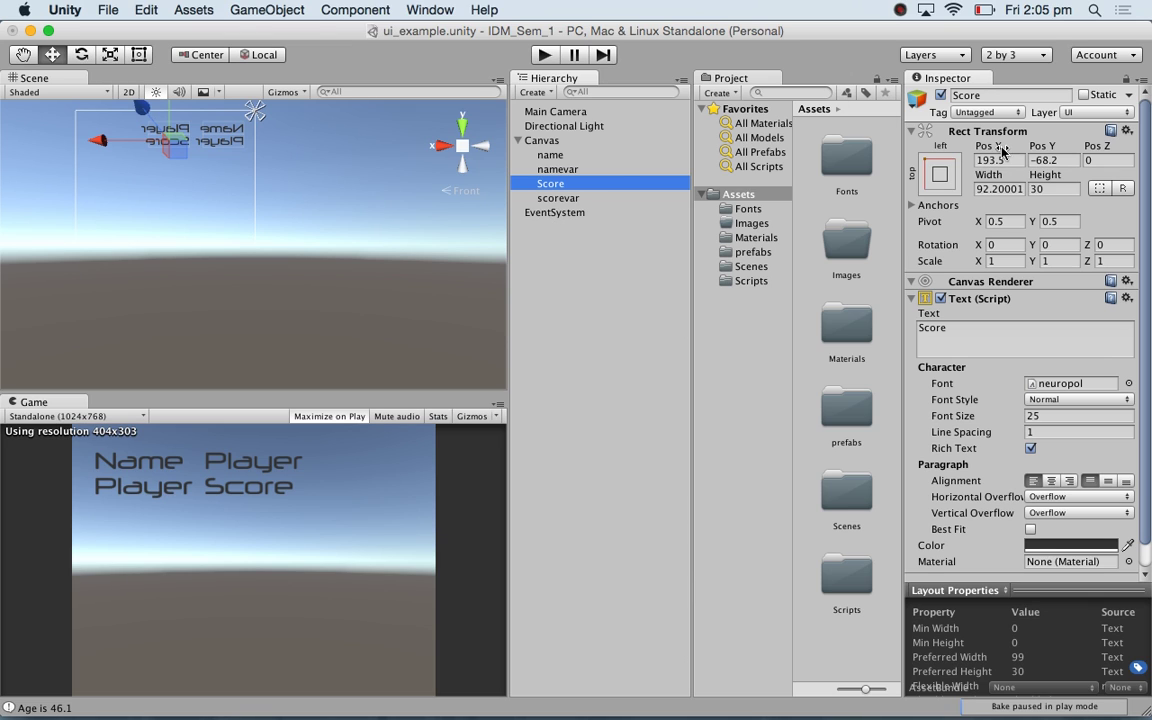
pyautogui.moveTo(988, 146); pyautogui.dragTo(377, 169)
# - Move the scorevar text beside the Score label, to about Pos X 192.4, and set its displayed text to score
pyautogui.click(558, 198)
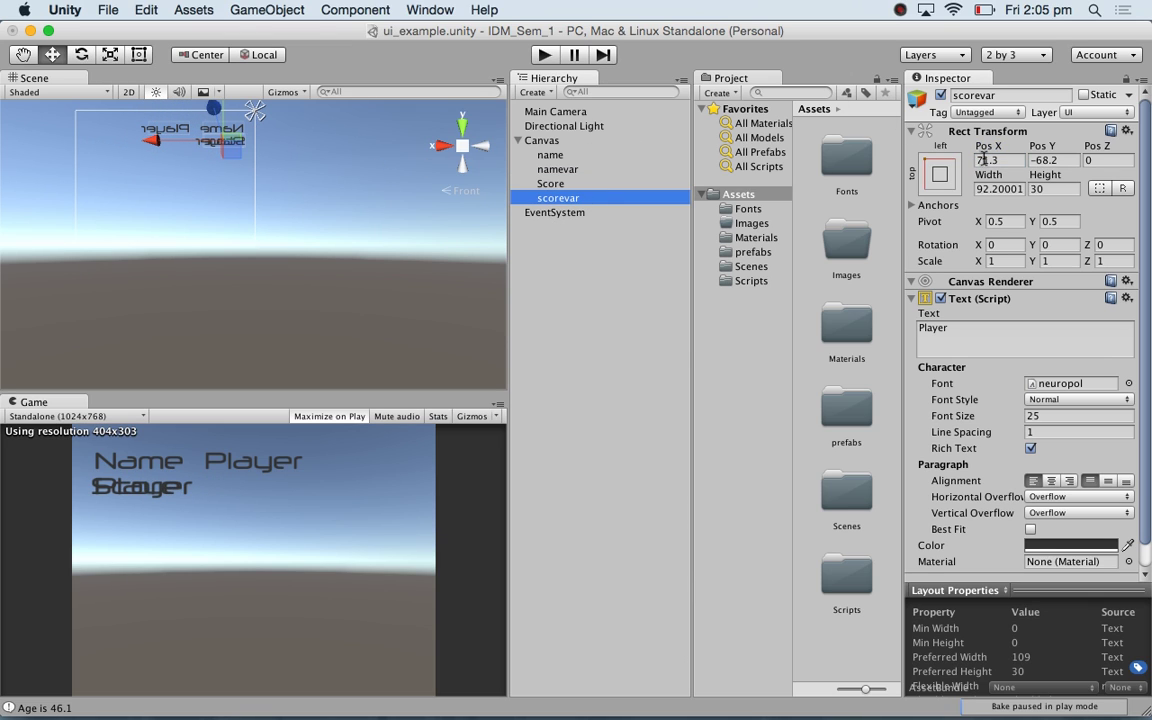
pyautogui.moveTo(1047, 150); pyautogui.dragTo(1145, 156)
pyautogui.click(966, 335)
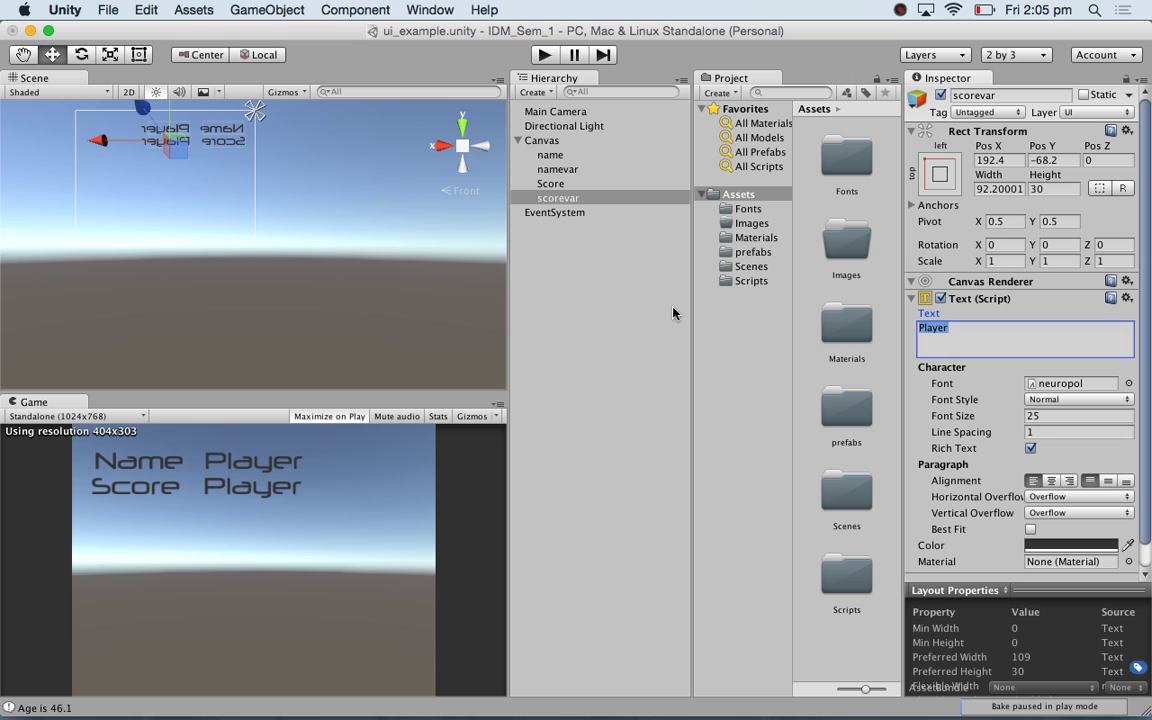
pyautogui.write('score')
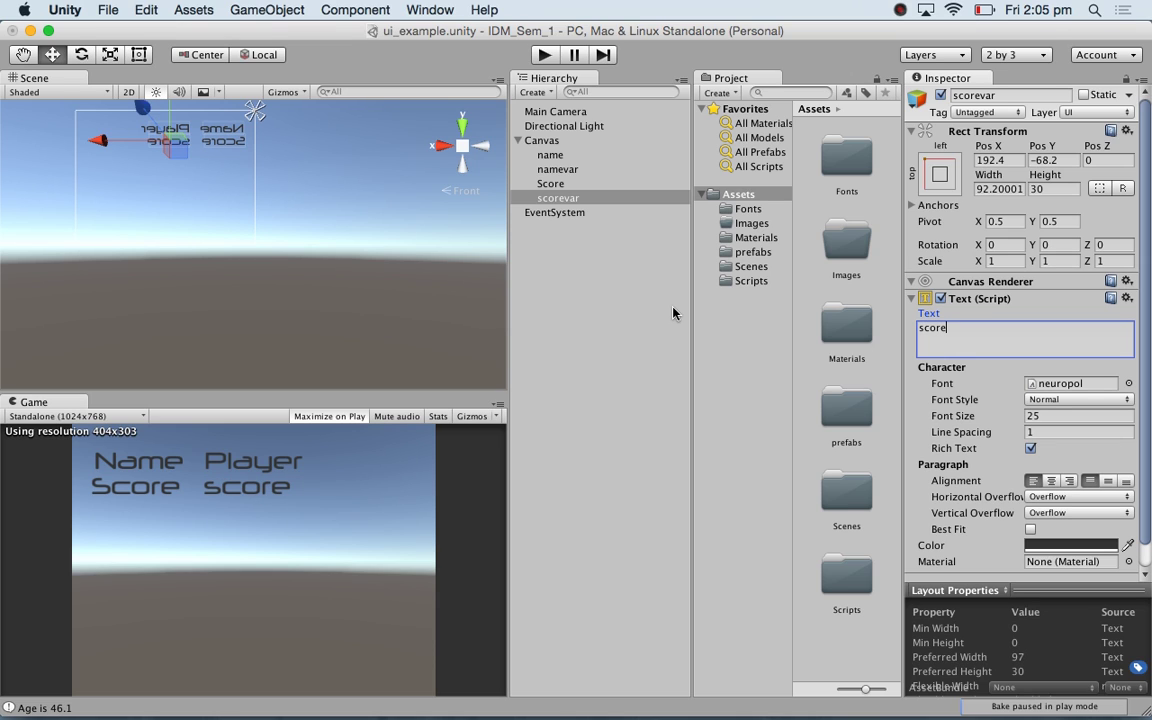
# - Review the Canvas and its four text objects, and examine which UI element types can be created
pyautogui.click(550, 155)
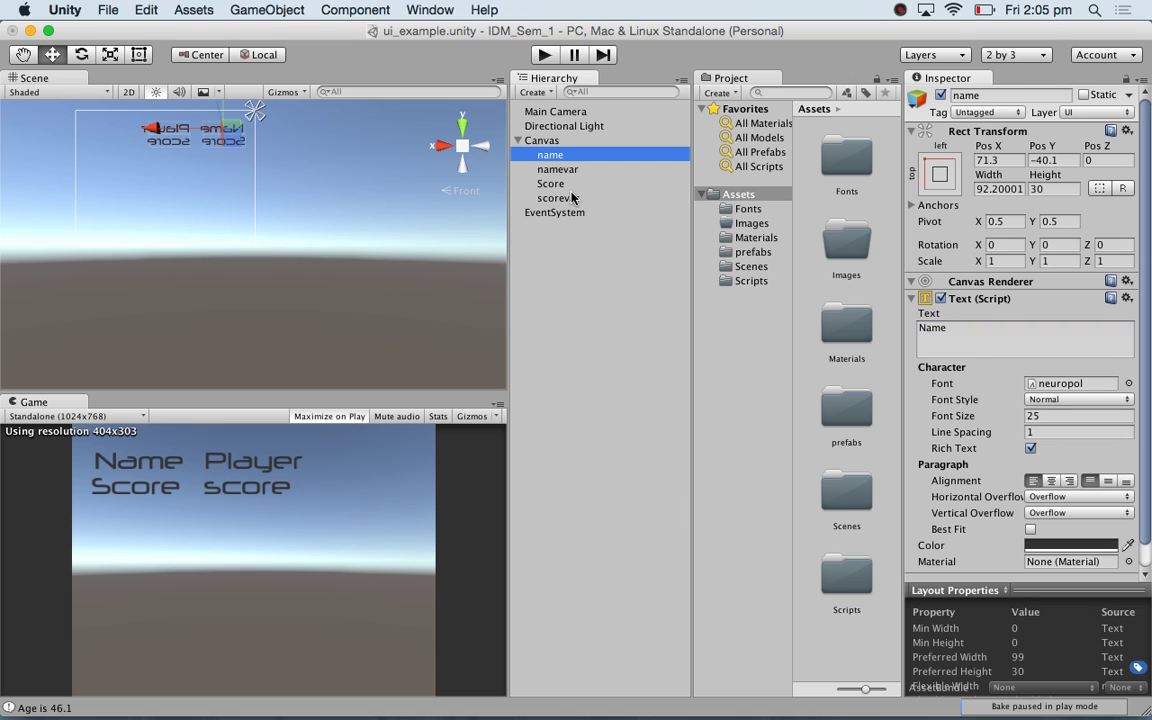
pyautogui.click(572, 197)
pyautogui.click(573, 183)
pyautogui.click(573, 170)
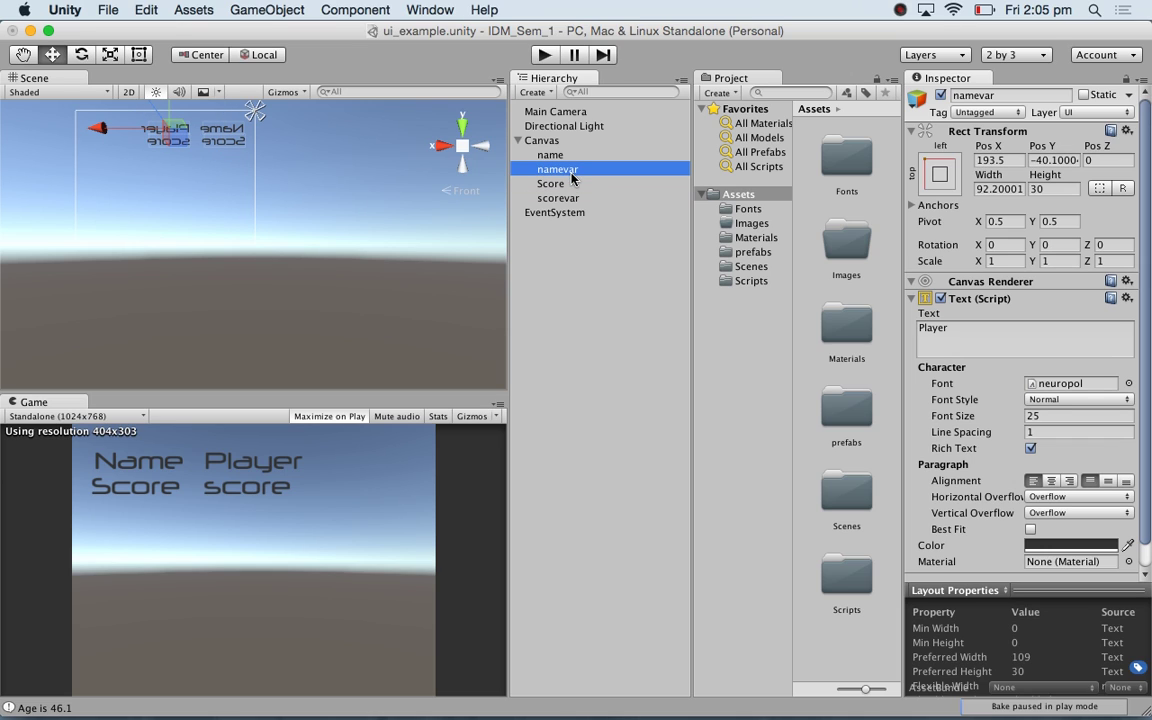
pyautogui.click(568, 200)
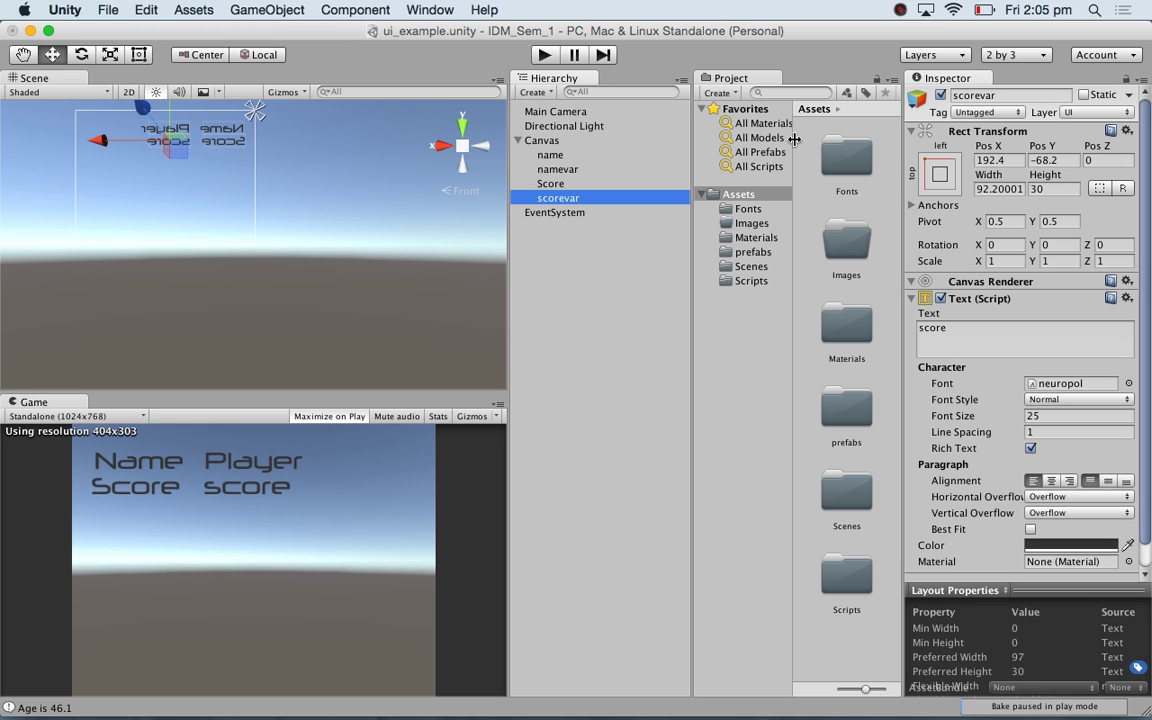
pyautogui.click(538, 140)
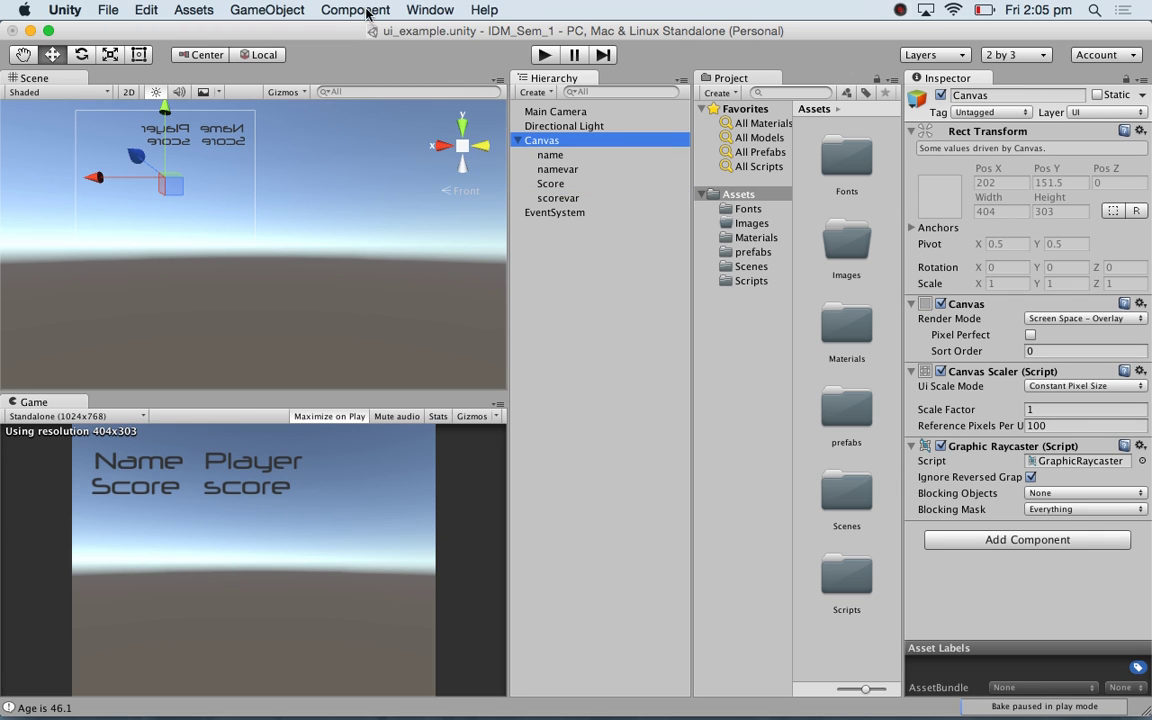
pyautogui.click(235, 11)
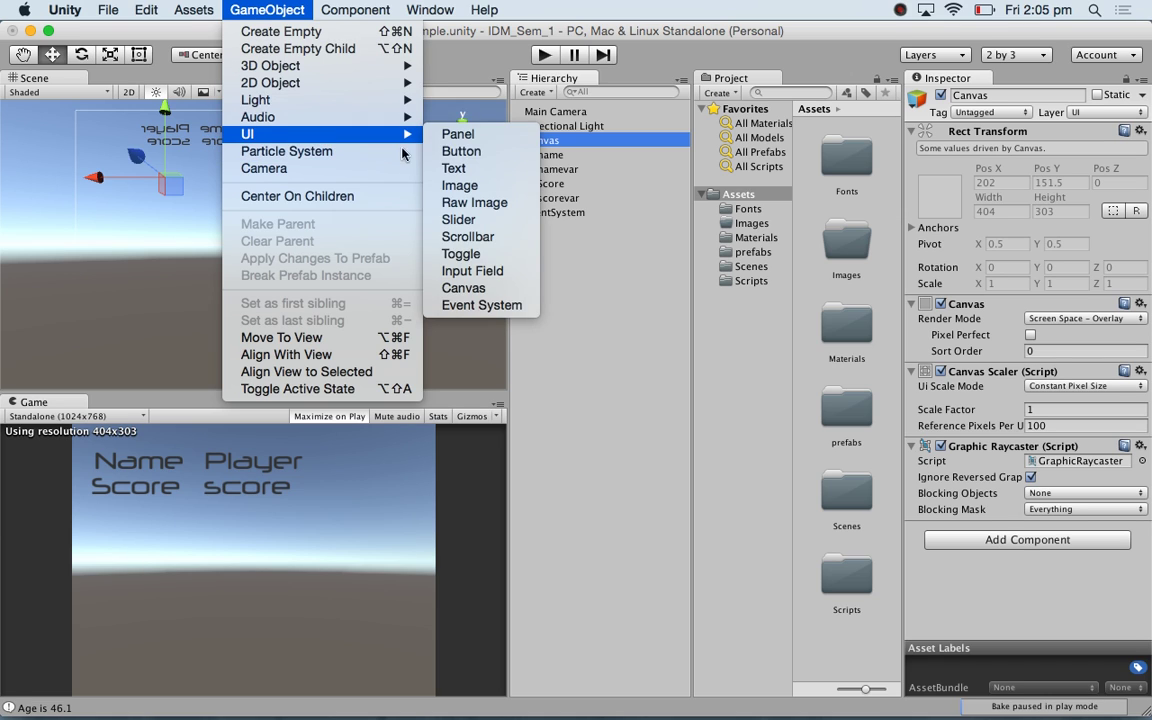
pyautogui.click(550, 321)
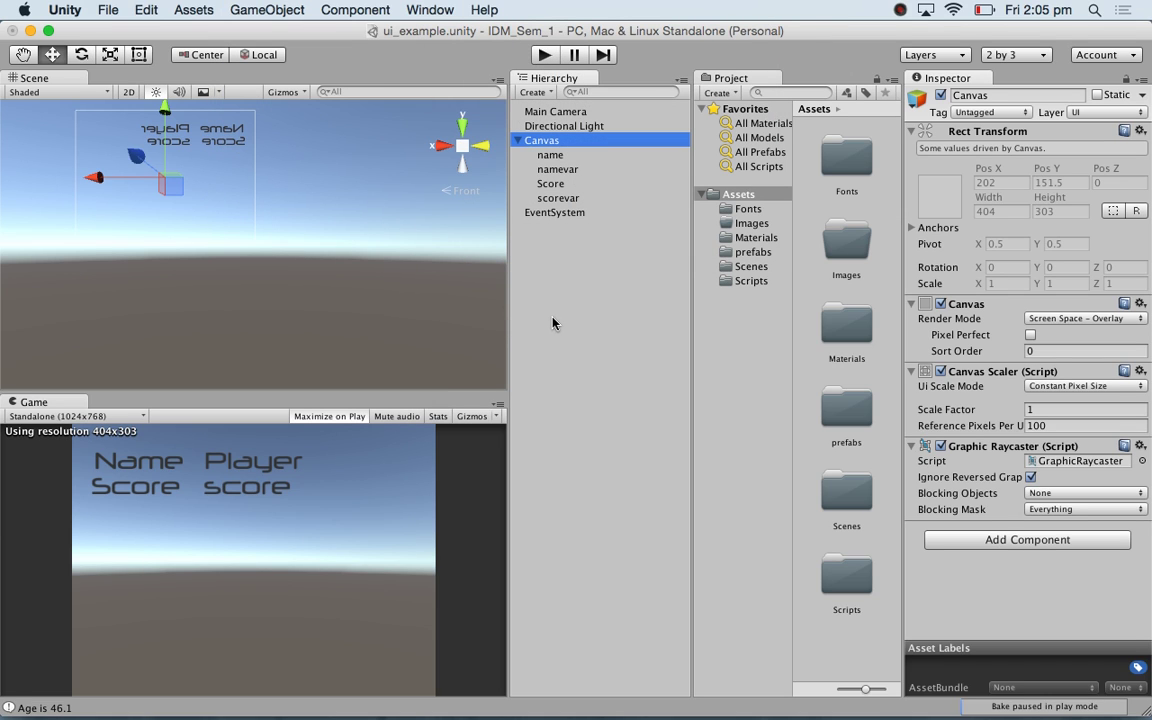
# - Switch to Chrome and load unity3d.com in a new tab
pyautogui.press('super+Tab')
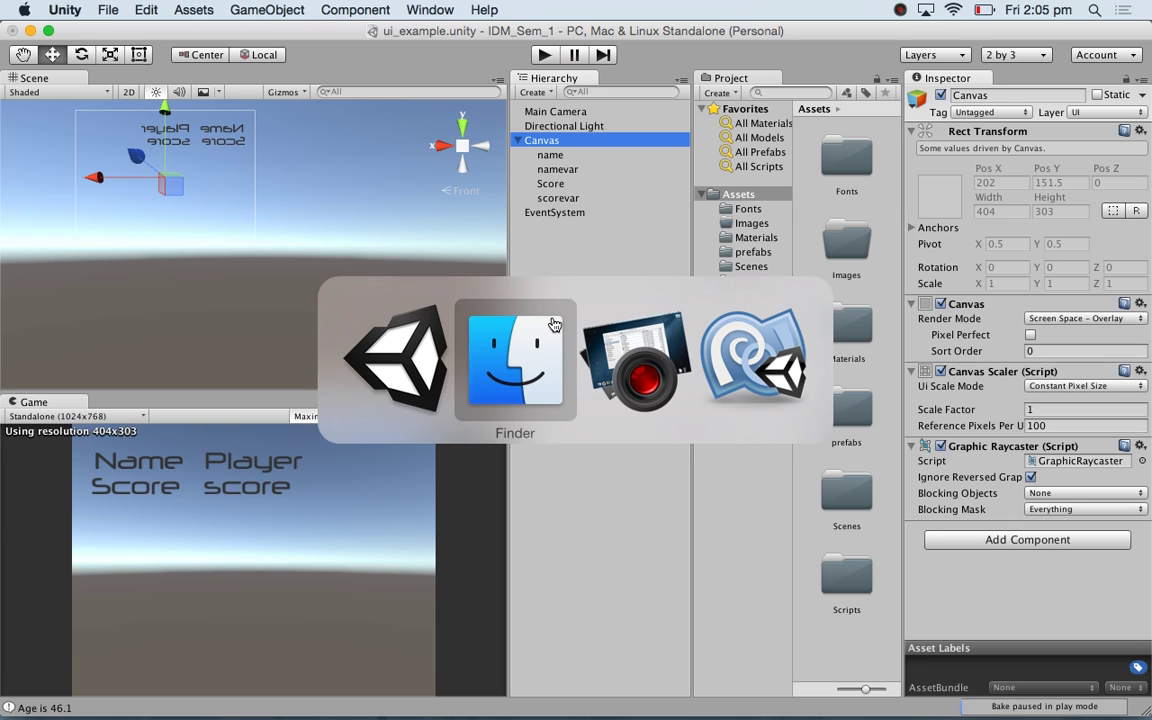
pyautogui.press('super+Tab')
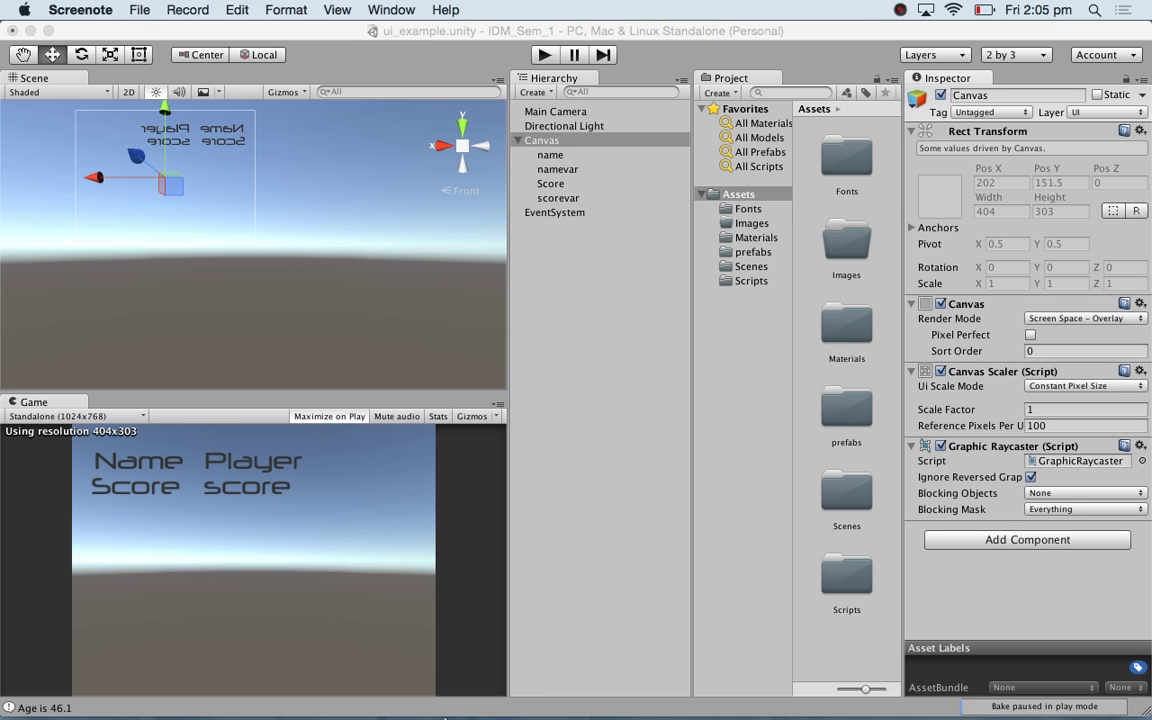
pyautogui.moveTo(309, 705)
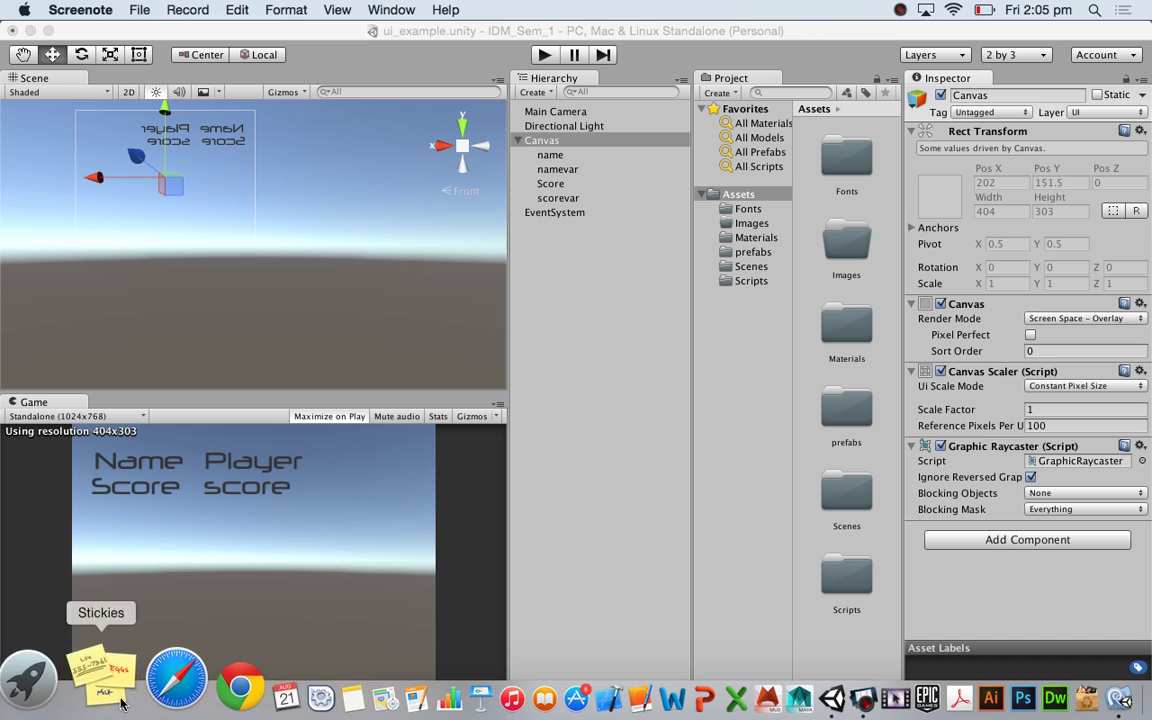
pyautogui.click(165, 700)
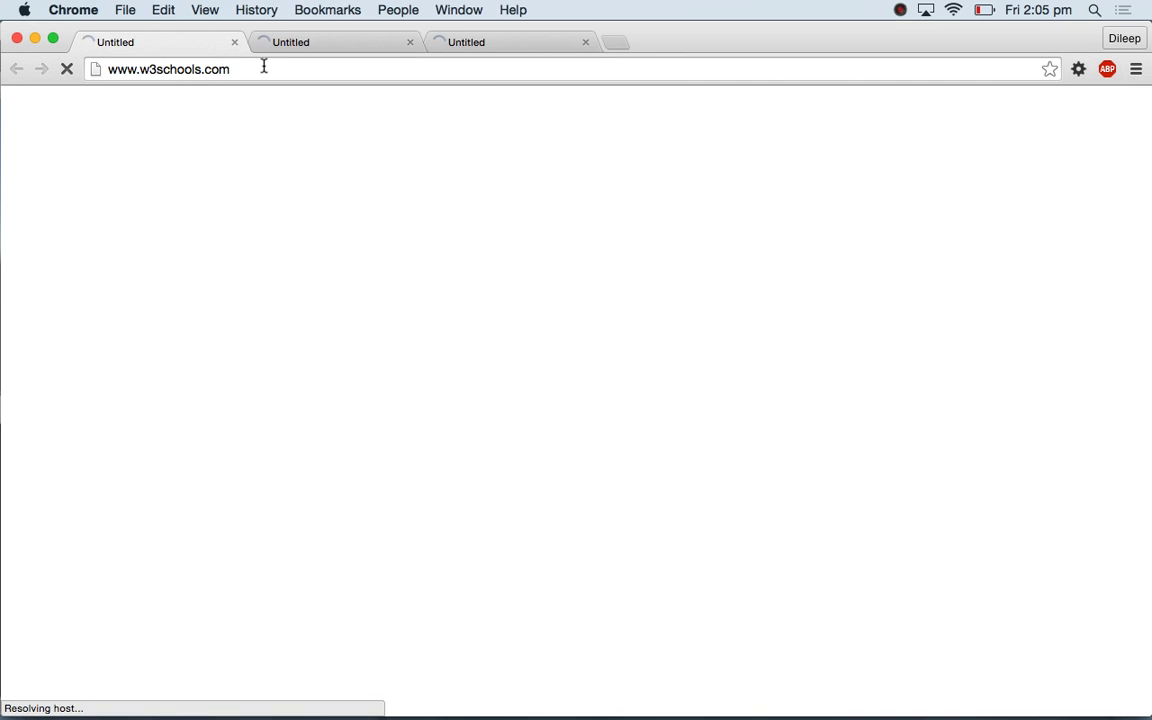
pyautogui.click(622, 43)
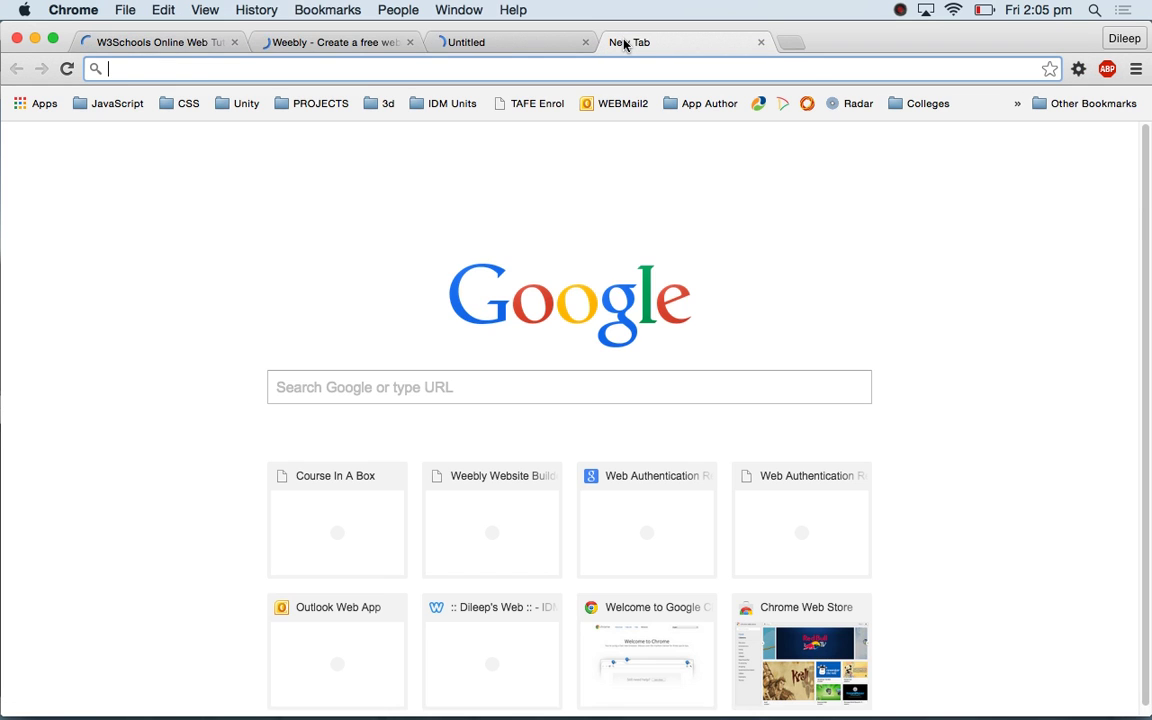
pyautogui.write('Unity3d')
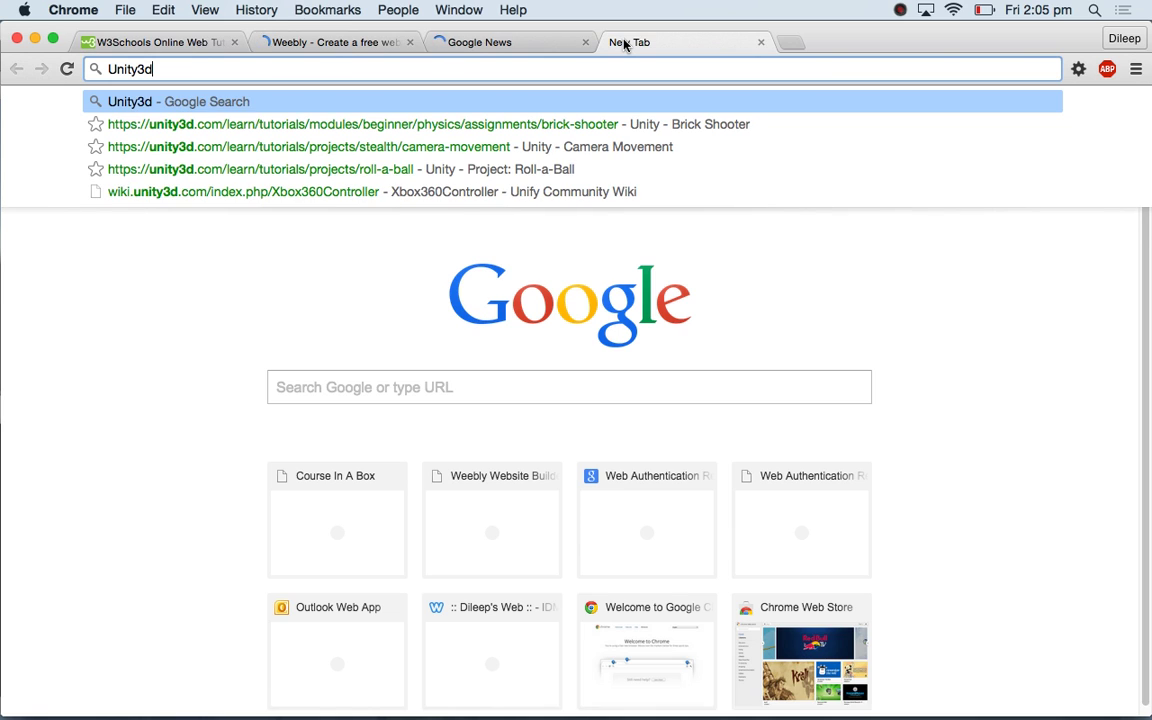
pyautogui.write('.co')
pyautogui.press('Return')
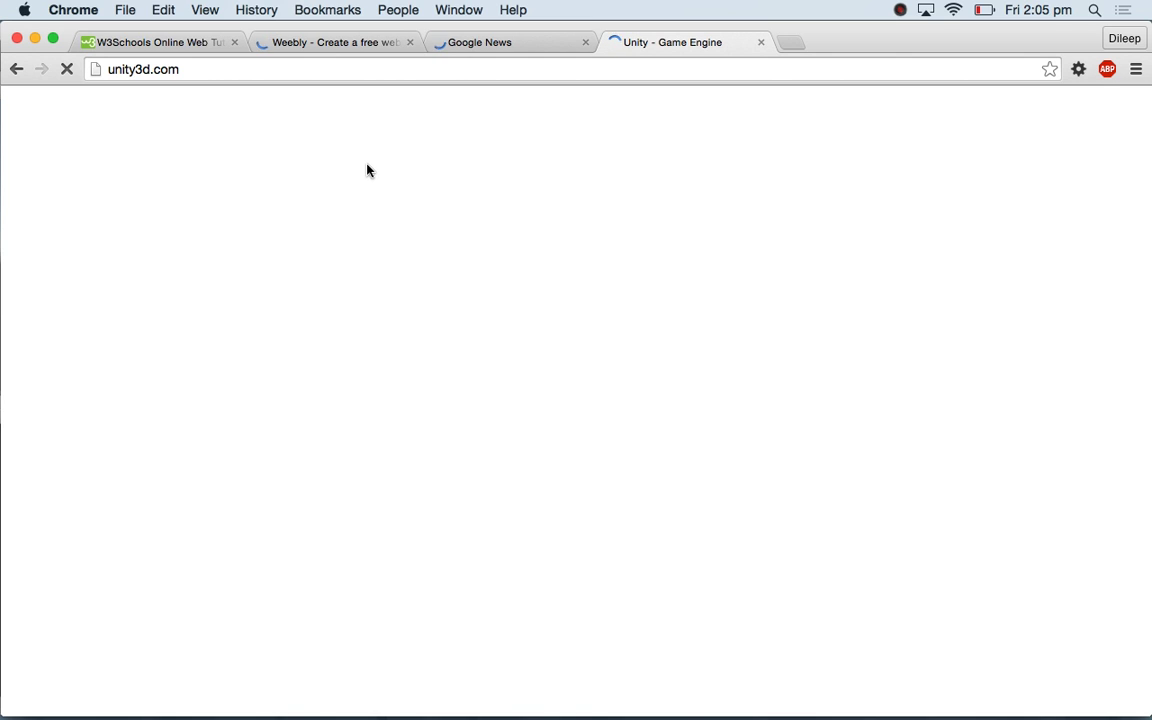
# - Close the Google News and Weebly tabs and leave Chrome while unity3d.com is loading
pyautogui.click(97, 44)
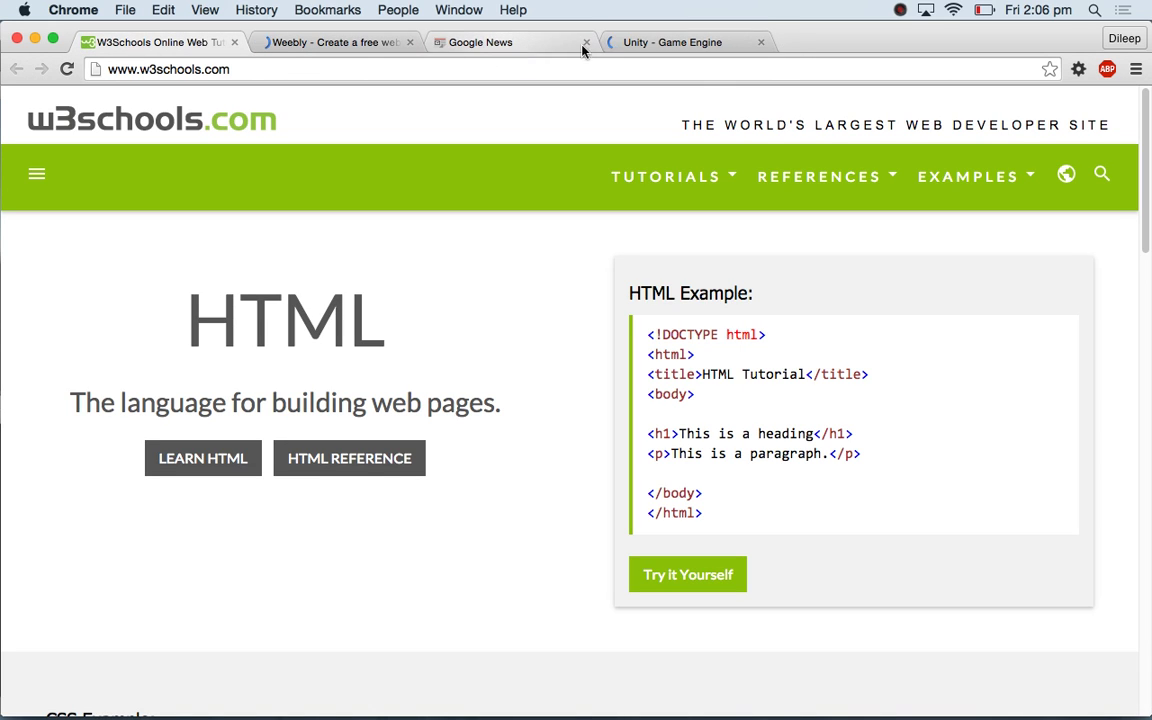
pyautogui.click(580, 46)
pyautogui.click(746, 41)
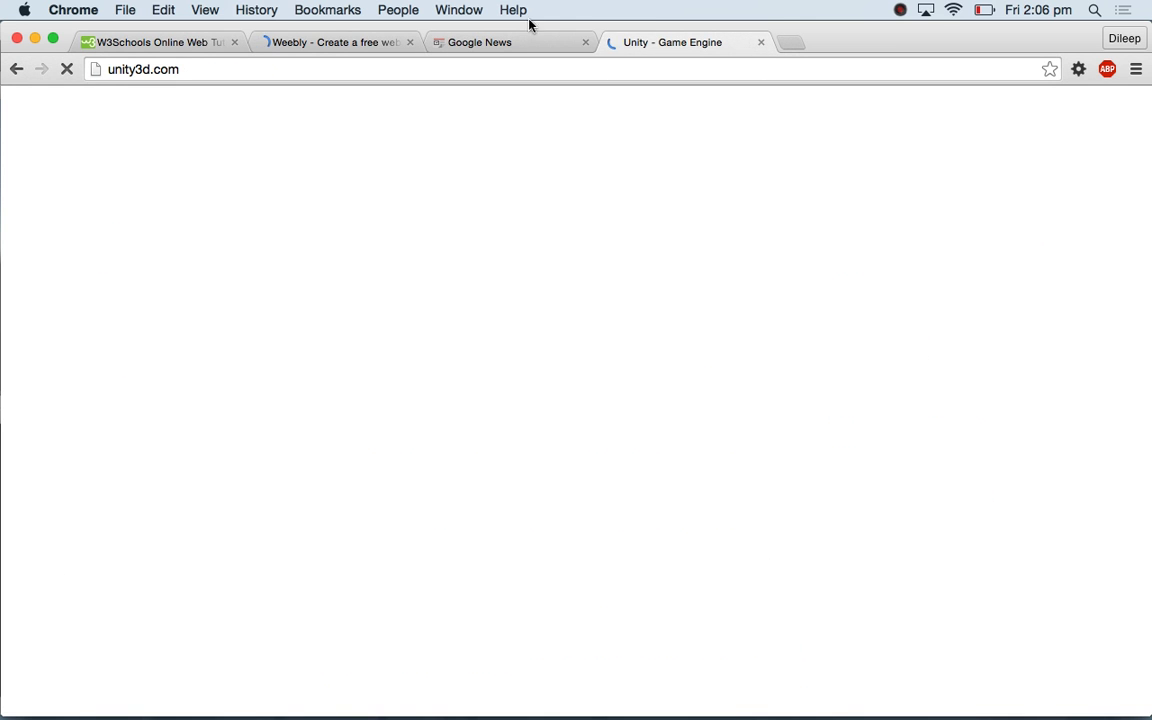
pyautogui.click(585, 42)
pyautogui.click(410, 42)
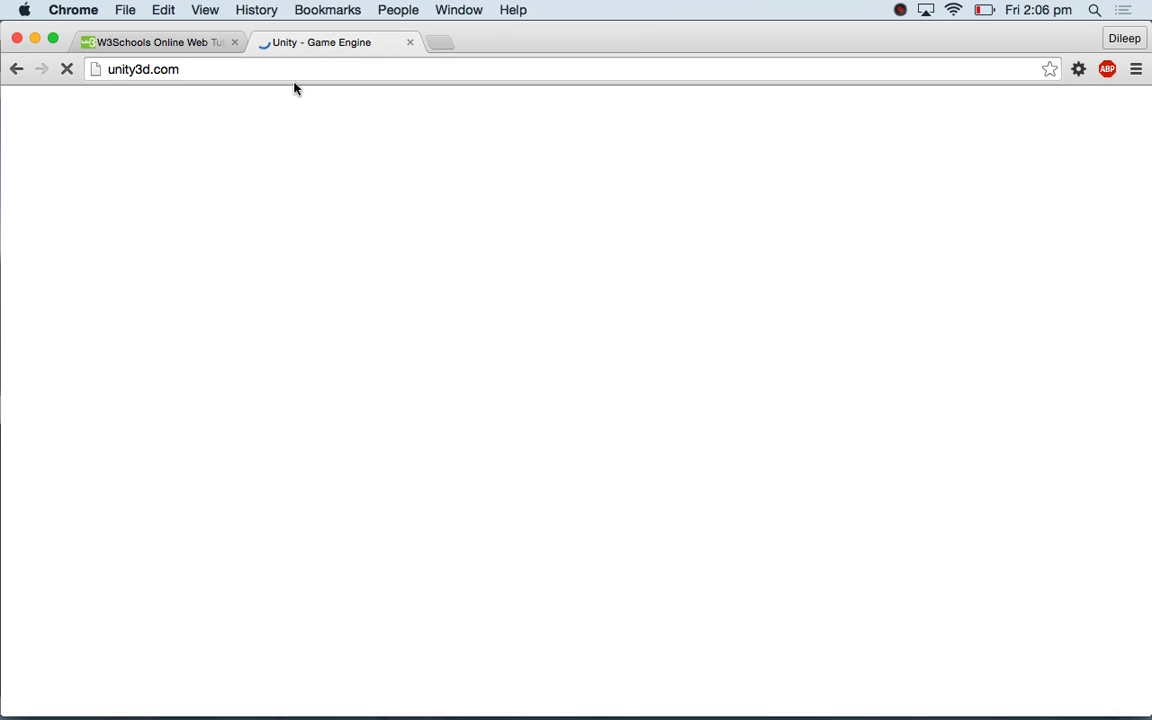
pyautogui.click(293, 72)
pyautogui.click(294, 72)
pyautogui.press('super+Tab')
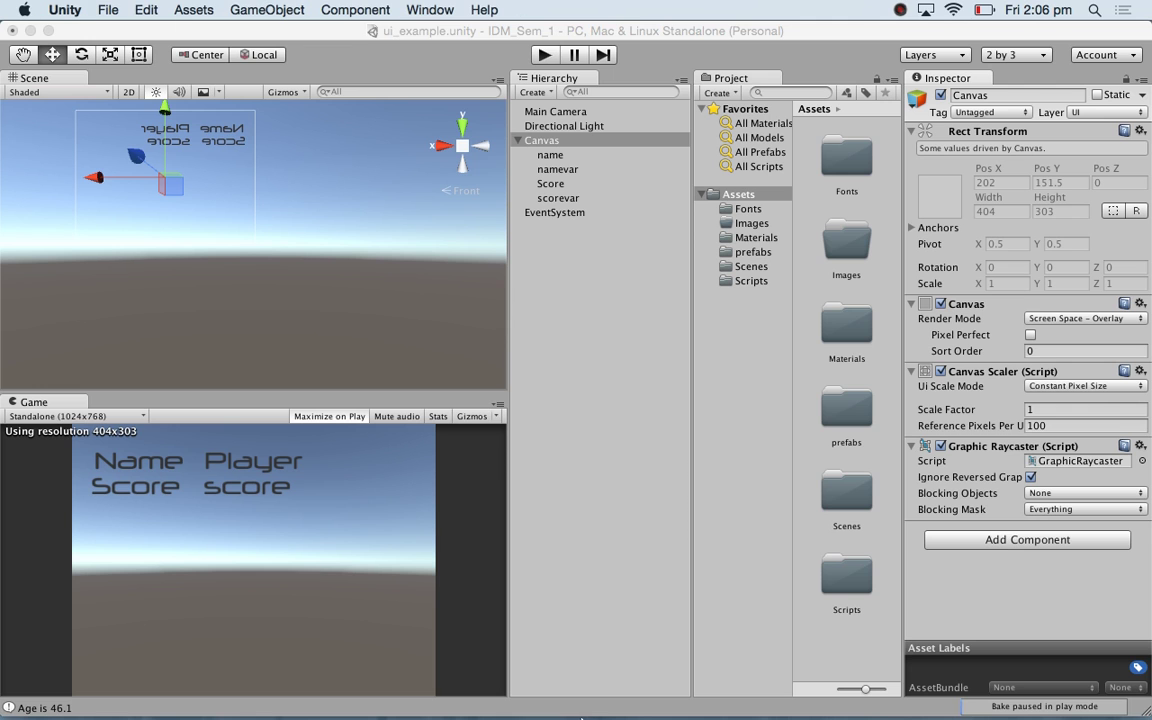
# - Relaunch Chrome, close the W3Schools and Weebly tabs, and load unity3d.com in the remaining Google News tab
pyautogui.click(148, 665)
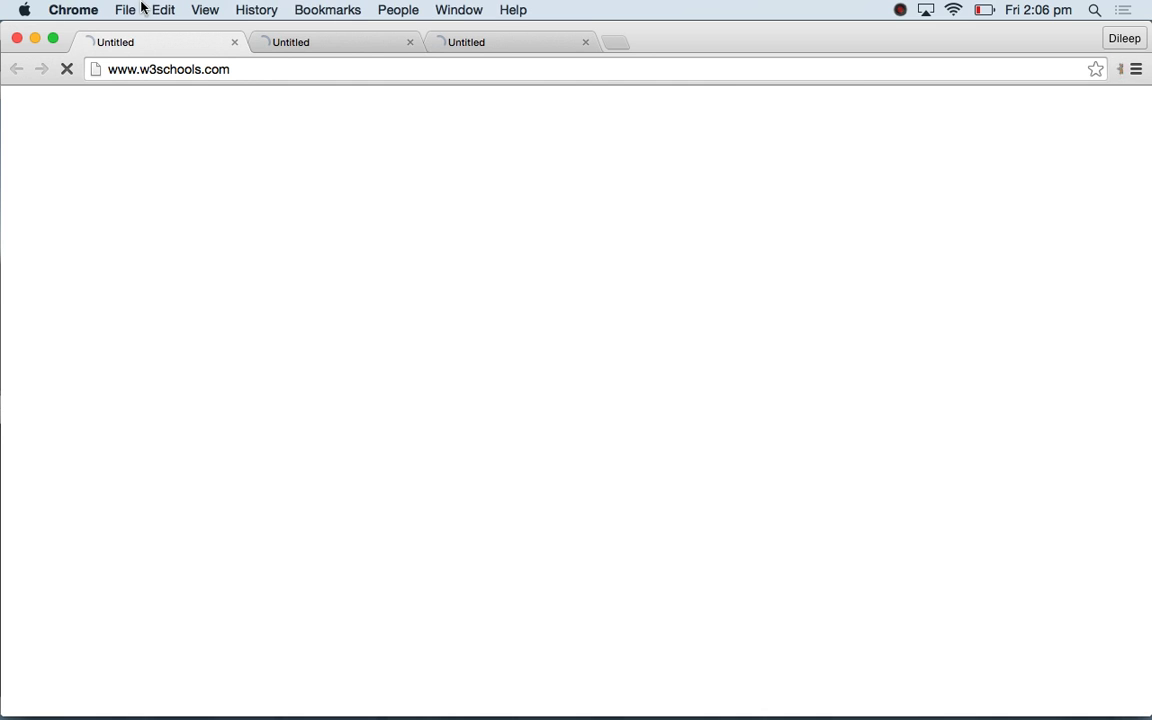
pyautogui.click(234, 42)
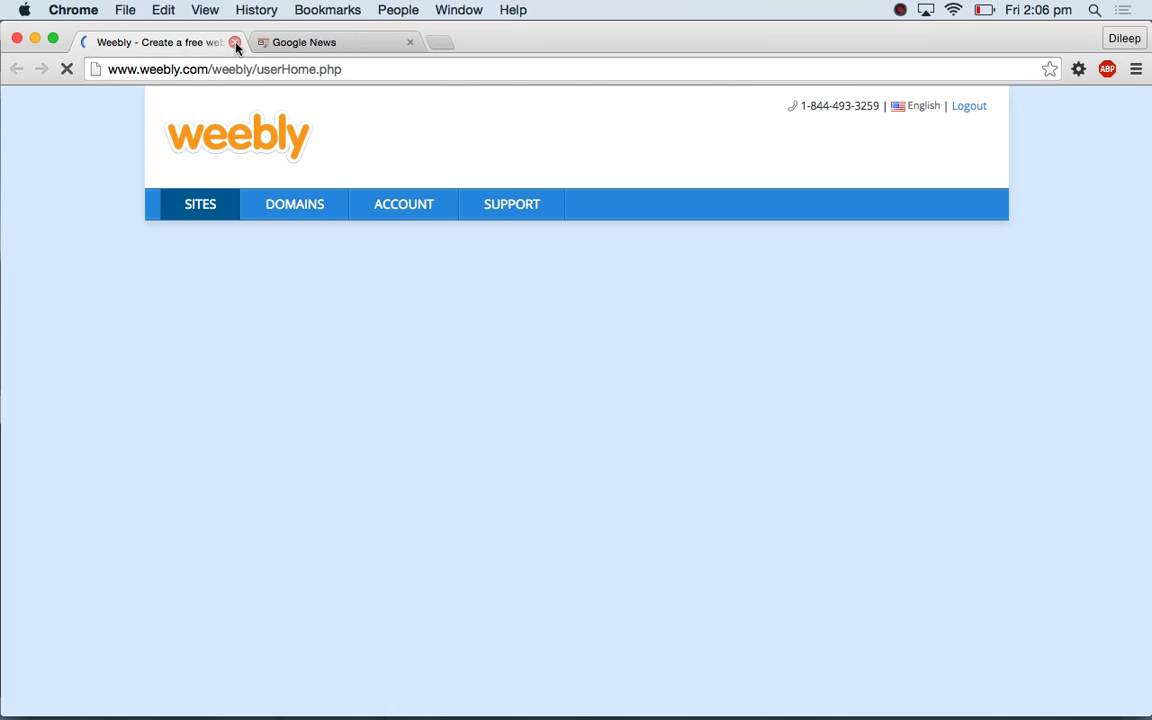
pyautogui.click(235, 43)
pyautogui.click(244, 72)
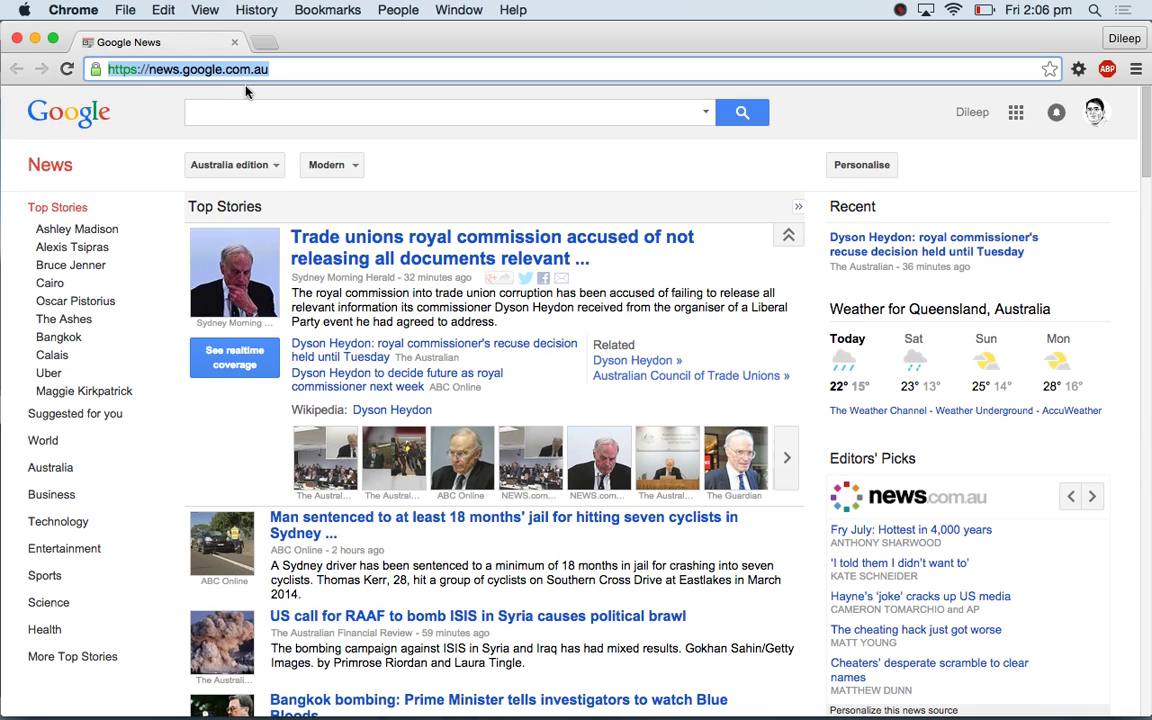
pyautogui.write('unity3d.com')
pyautogui.press('Return')
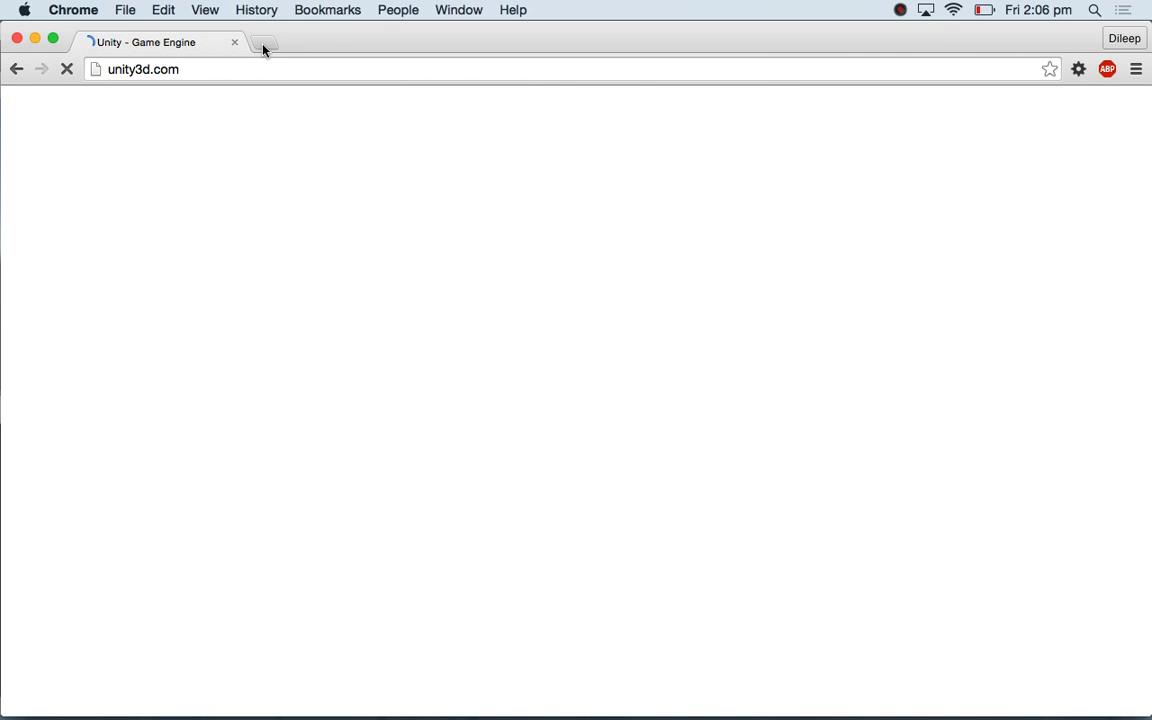
# - Search Google for "Unity learn UI" in a new tab and open the Unity - User Interface (UI) result in another tab
pyautogui.click(262, 46)
pyautogui.write('Unity learn UI')
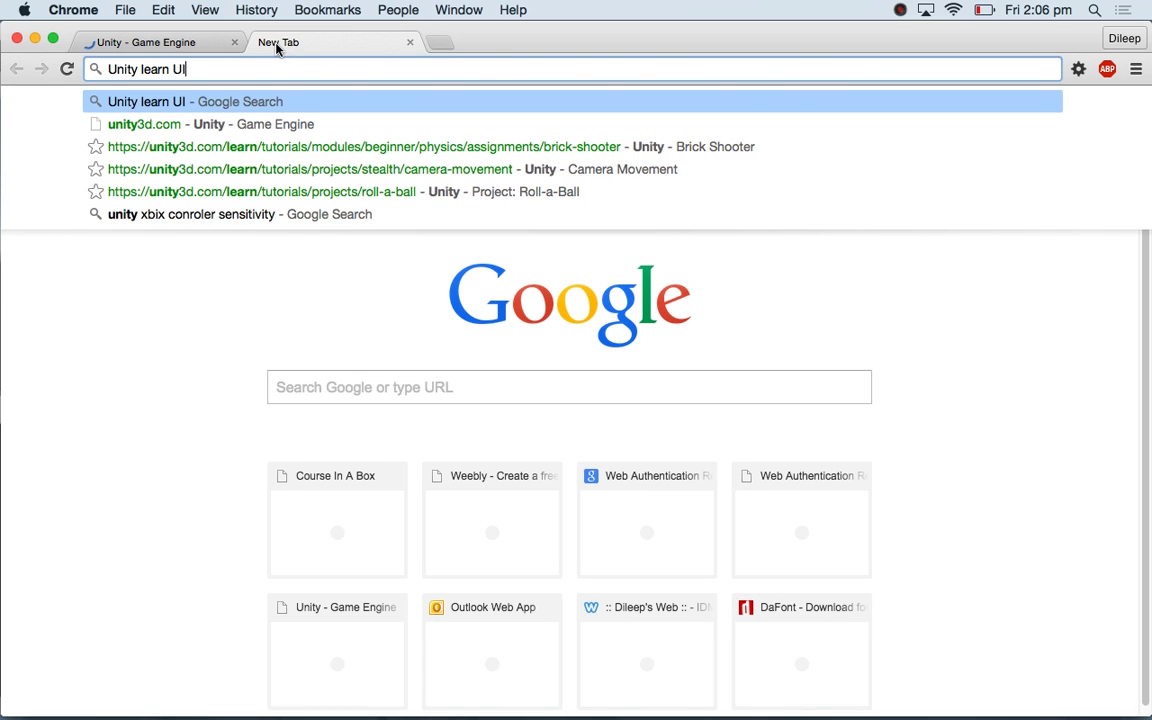
pyautogui.press('Return')
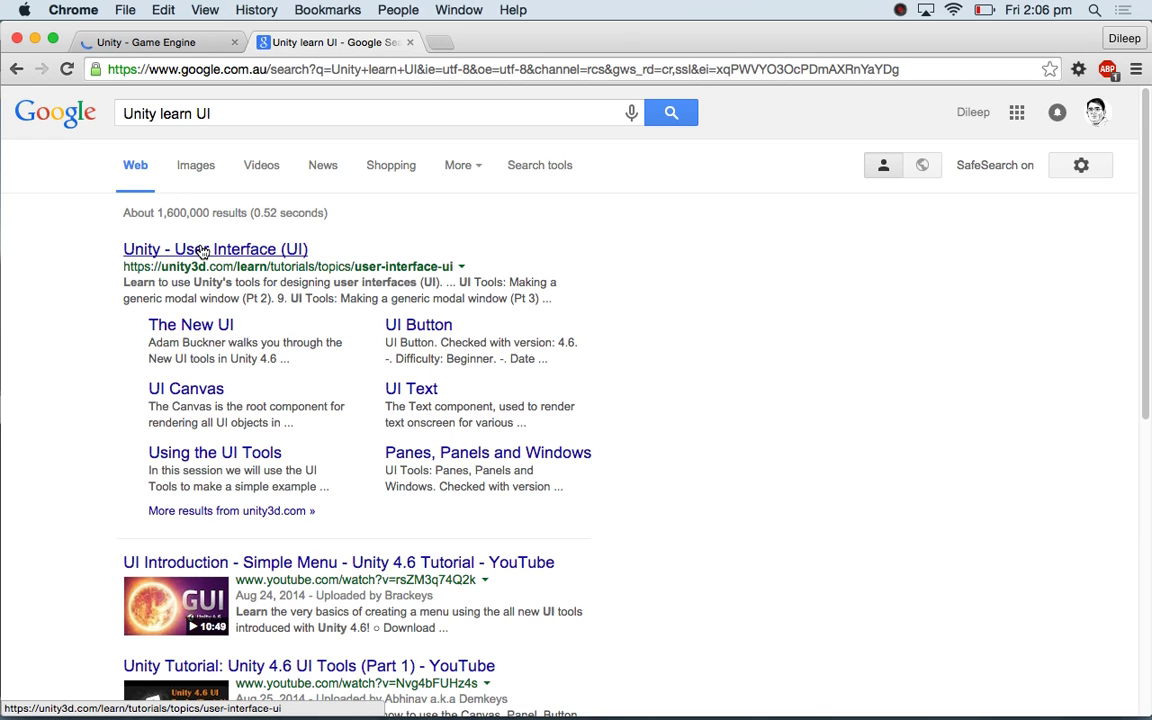
pyautogui.keyDown('super'); pyautogui.click(203, 251); pyautogui.keyUp('super')
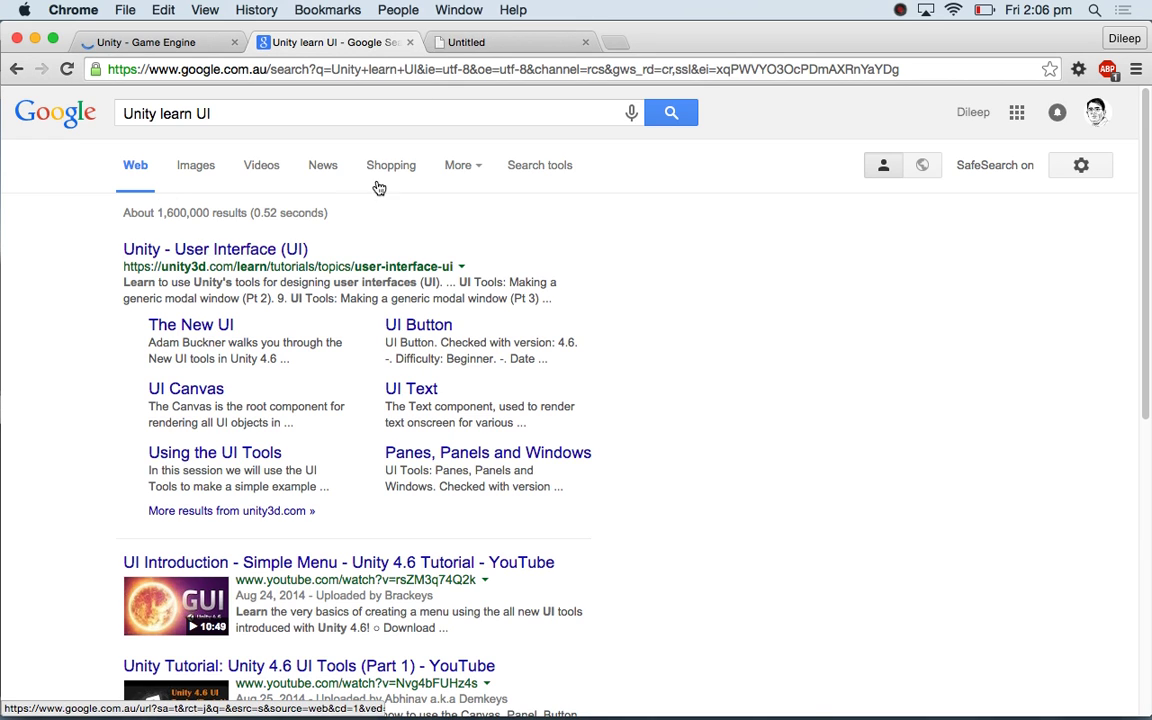
pyautogui.click(494, 44)
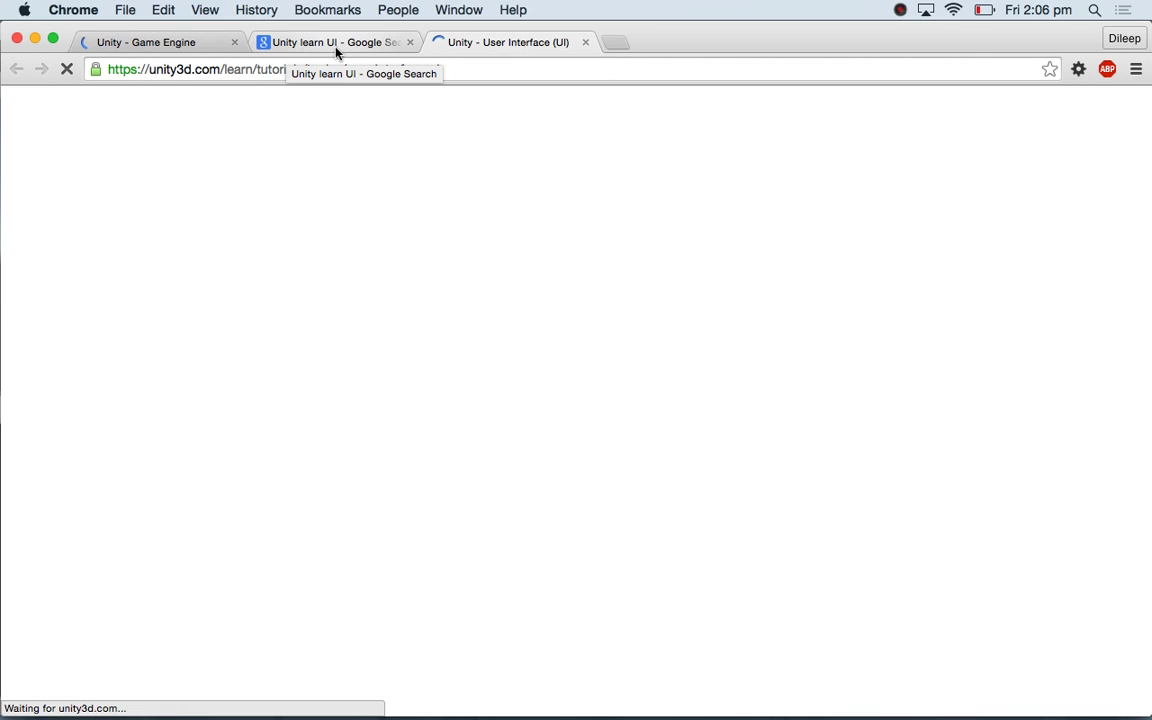
# - Open the Learn page from the Unity home page, check the User Interface (UI) tab, and return to the Google search results
pyautogui.click(213, 50)
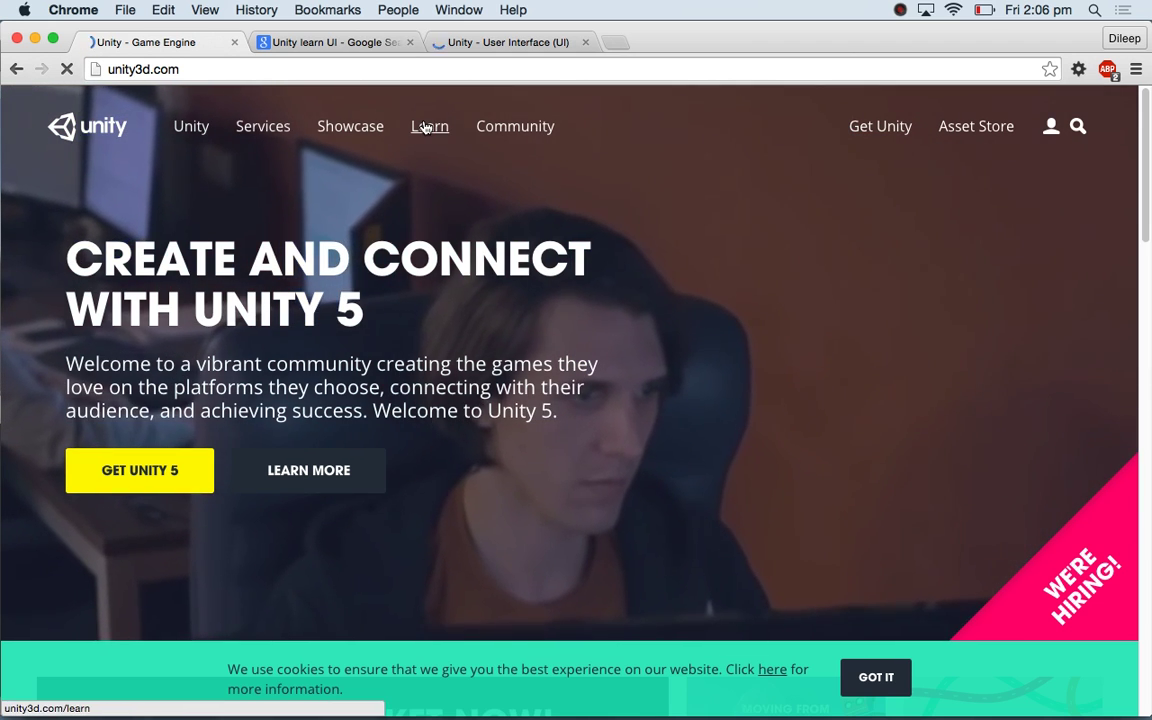
pyautogui.click(425, 127)
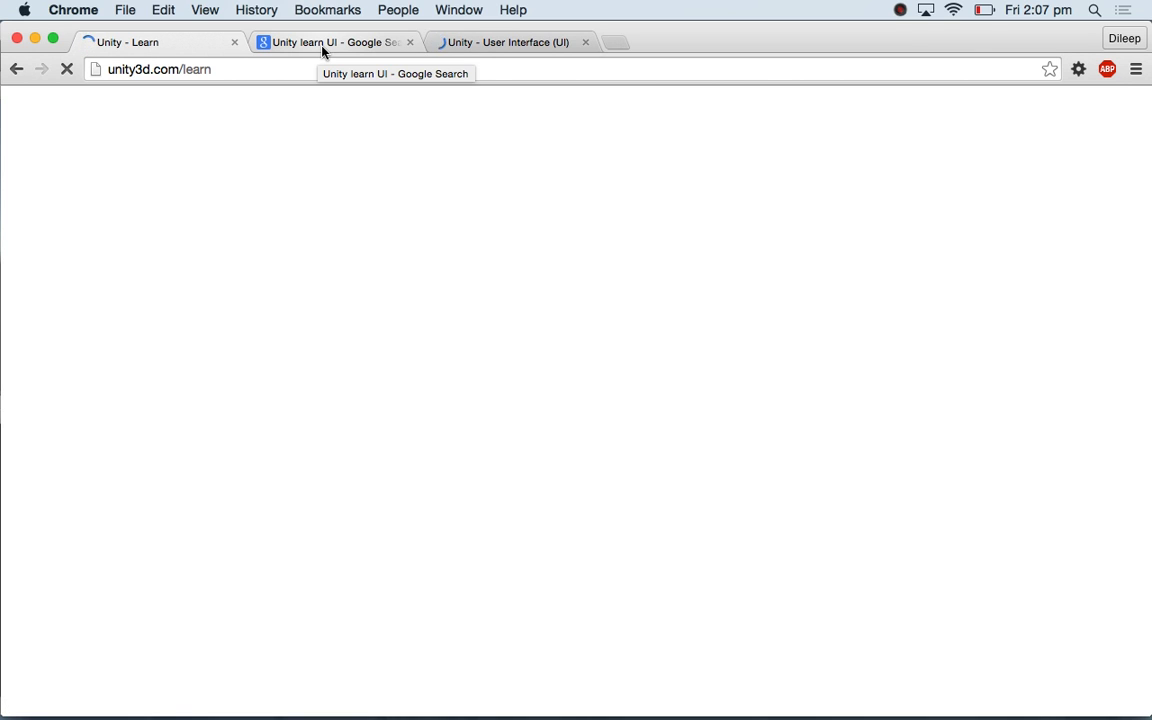
pyautogui.click(470, 42)
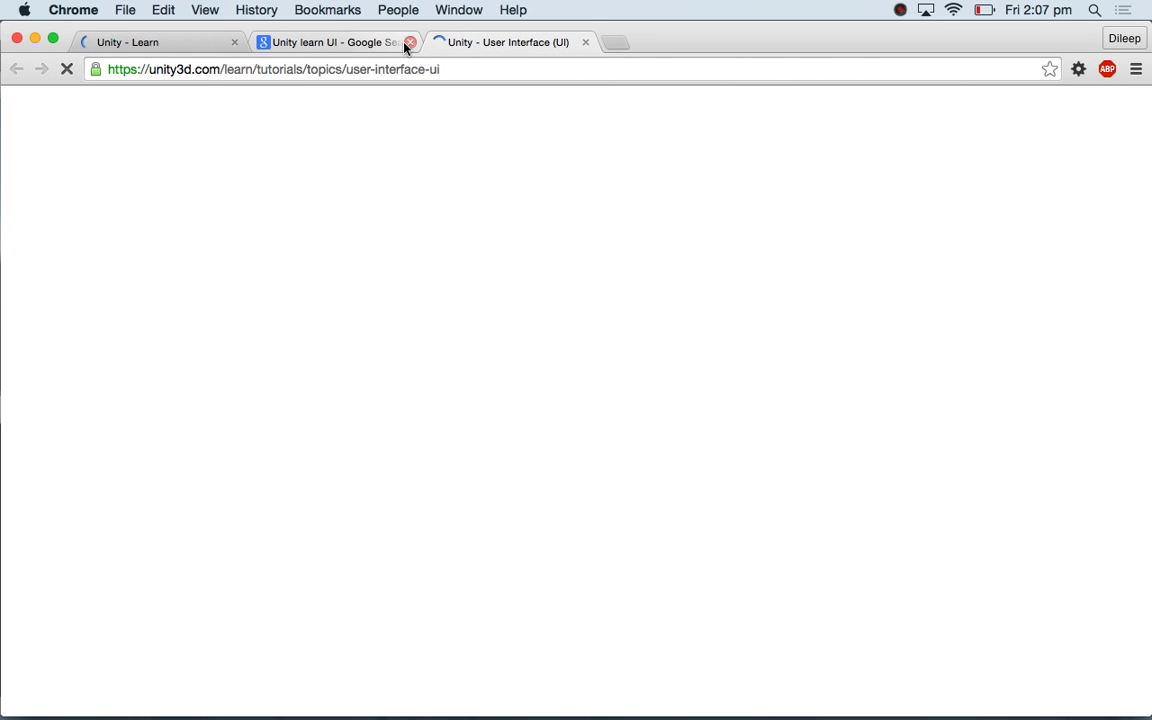
pyautogui.click(371, 43)
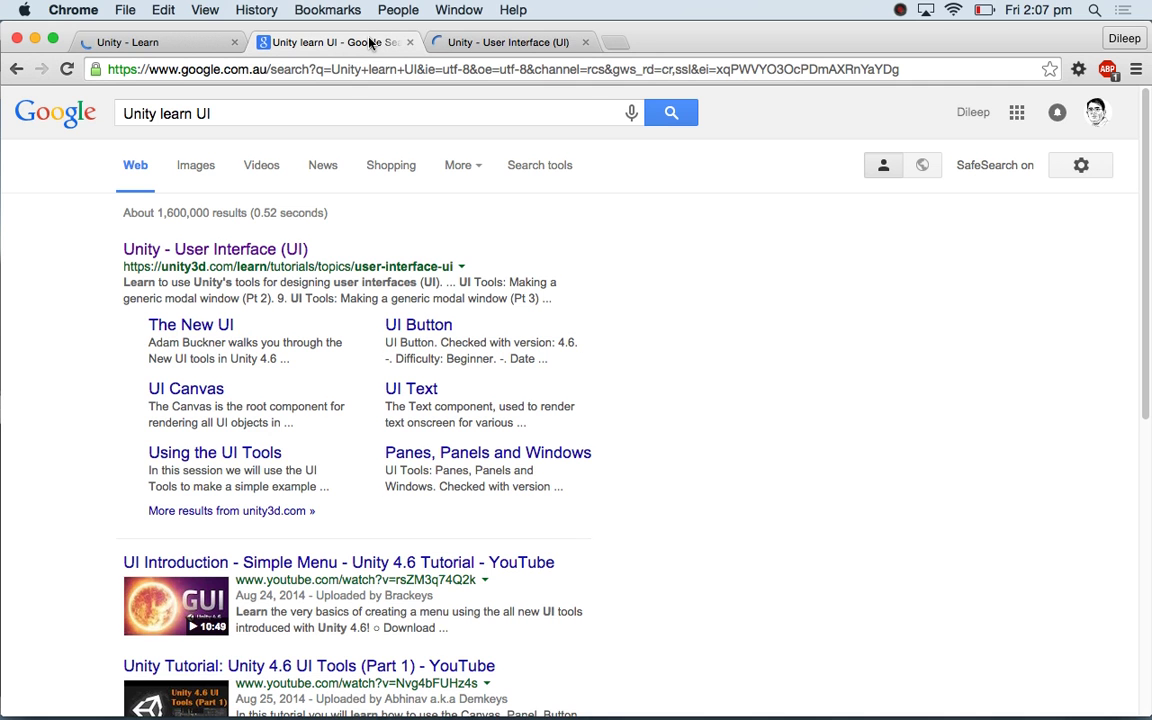
# - Switch to Unity, deselect the Canvas, and view the scene from the back with the whole Canvas in frame
pyautogui.press('super+Tab')
pyautogui.press('super+Tab')
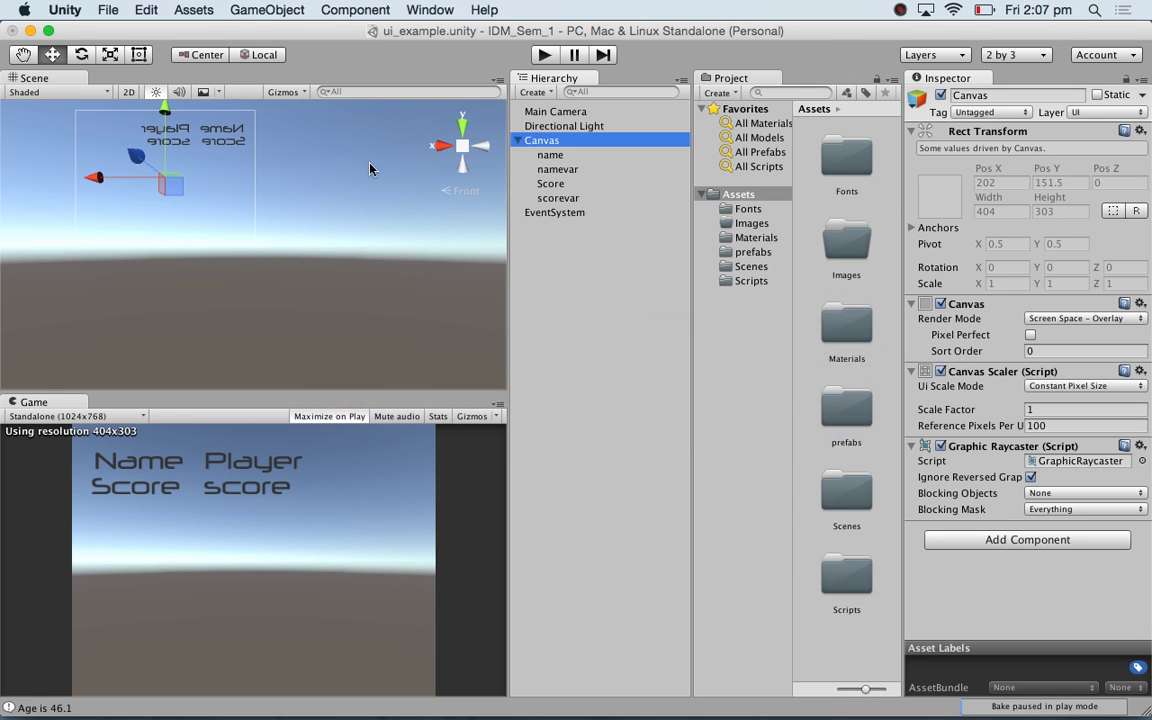
pyautogui.click(346, 328)
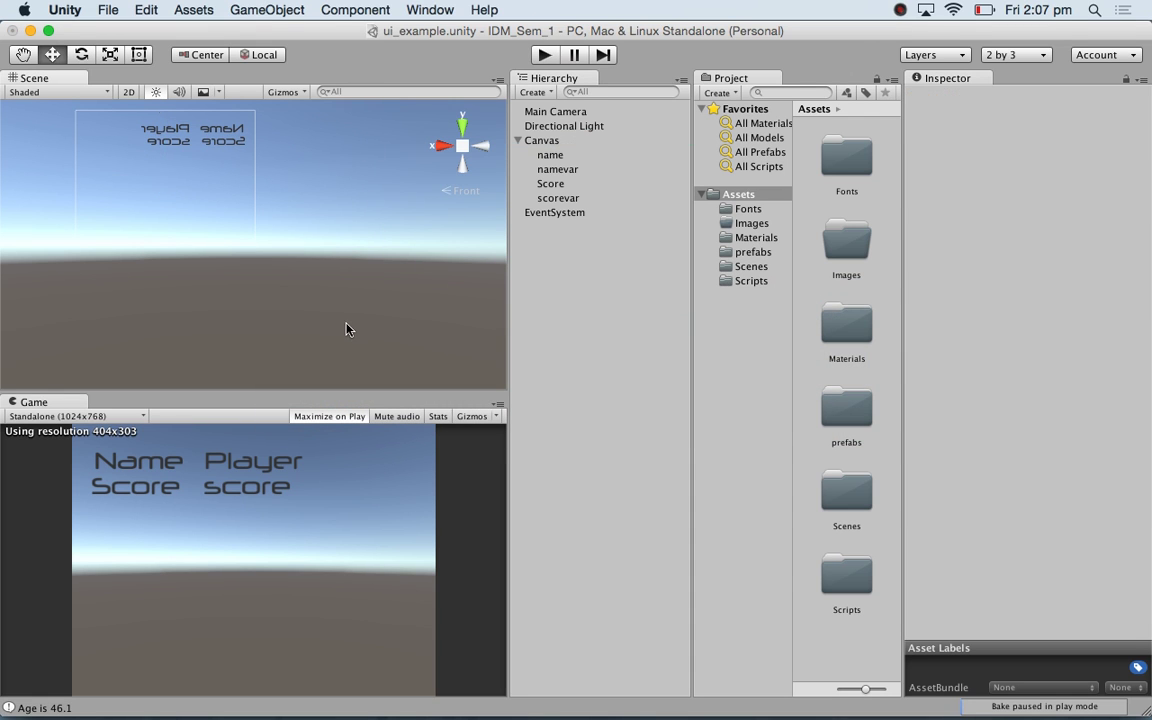
pyautogui.click(484, 147)
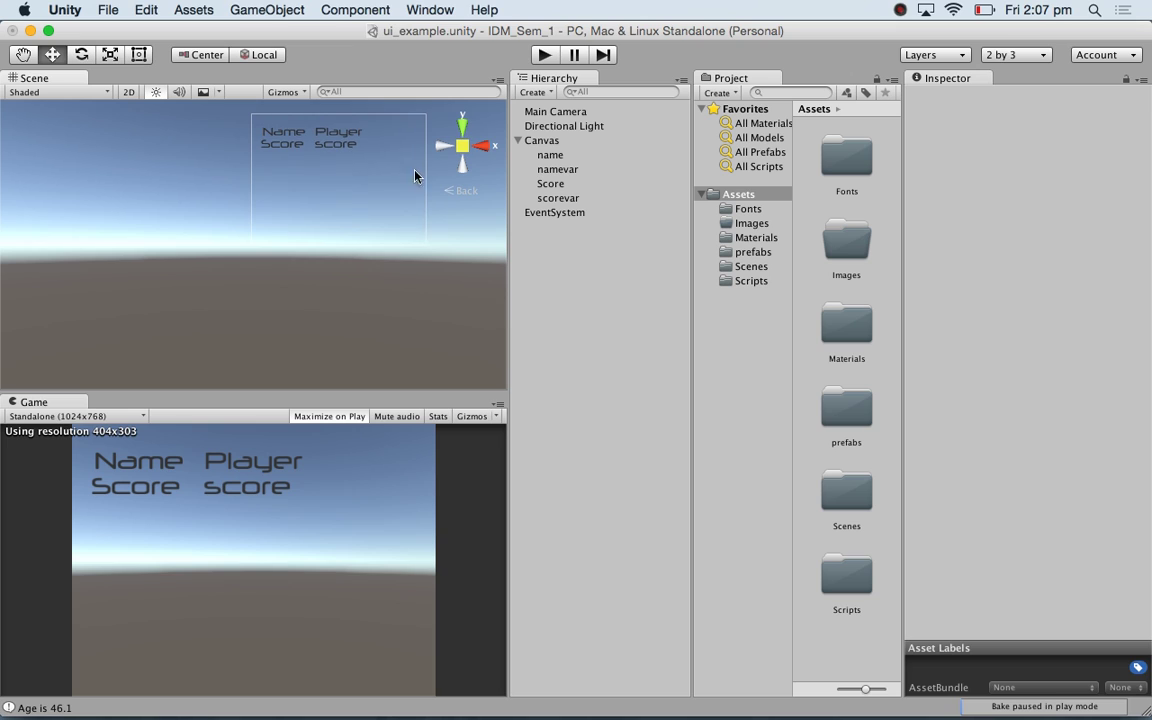
pyautogui.moveTo(419, 180); pyautogui.dragTo(178, 252, button='middle')
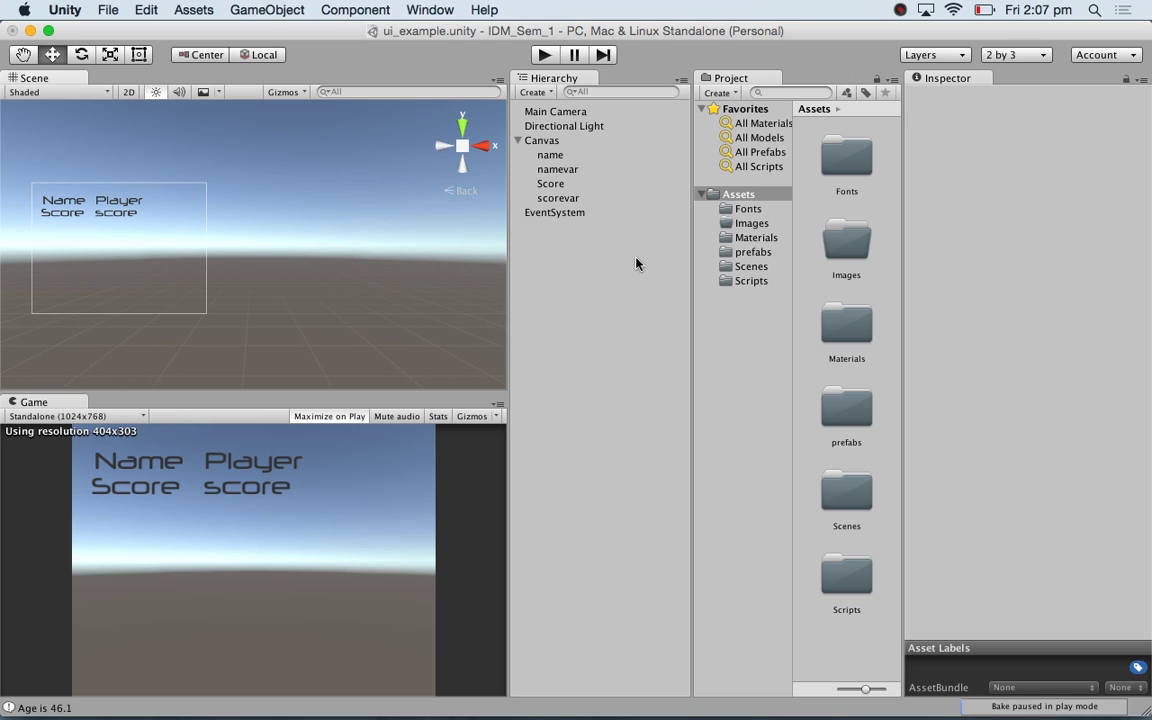
pyautogui.click(720, 422)
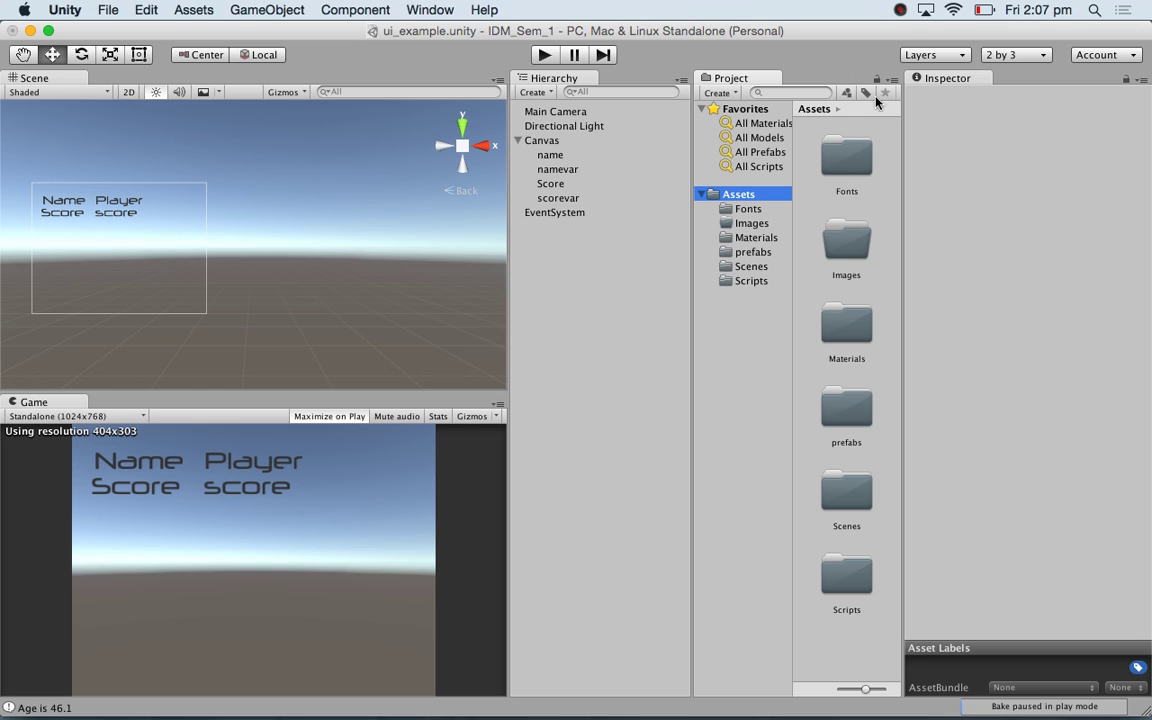
pyautogui.click(901, 11)
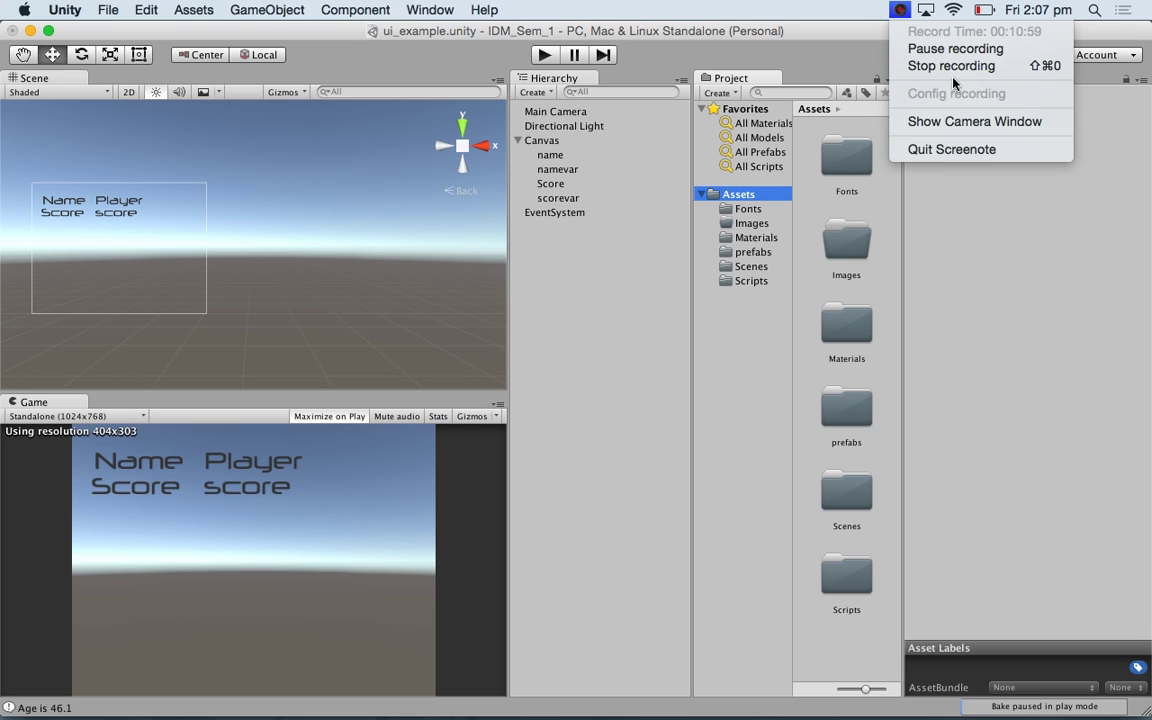